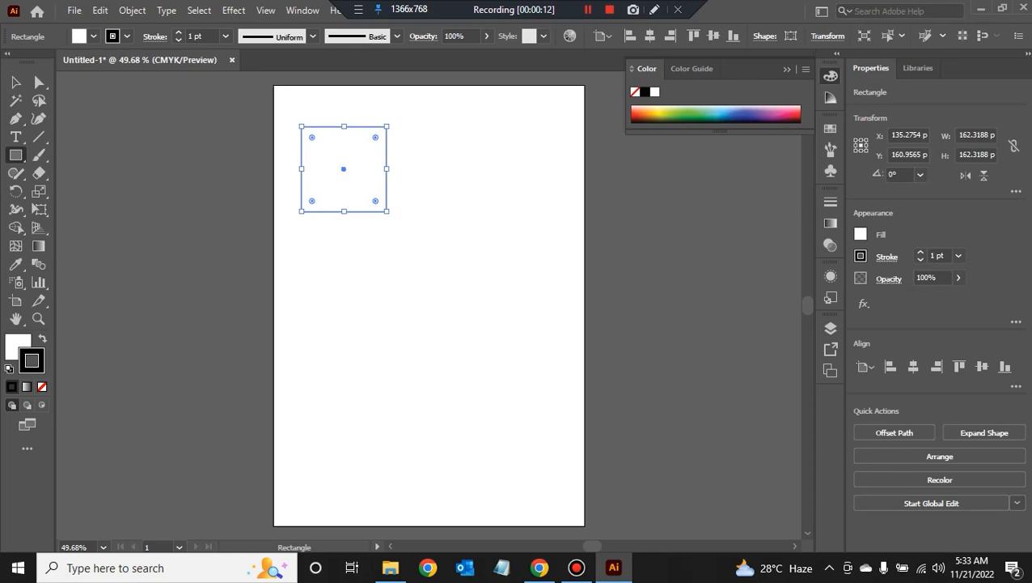
# Step: Move the square slightly up and left on the artboard, to about X 118 pt, Y 153.8 pt, and leave it deselected
pyautogui.press('v')
pyautogui.hotkey('ctrl', 'shift', 'a')
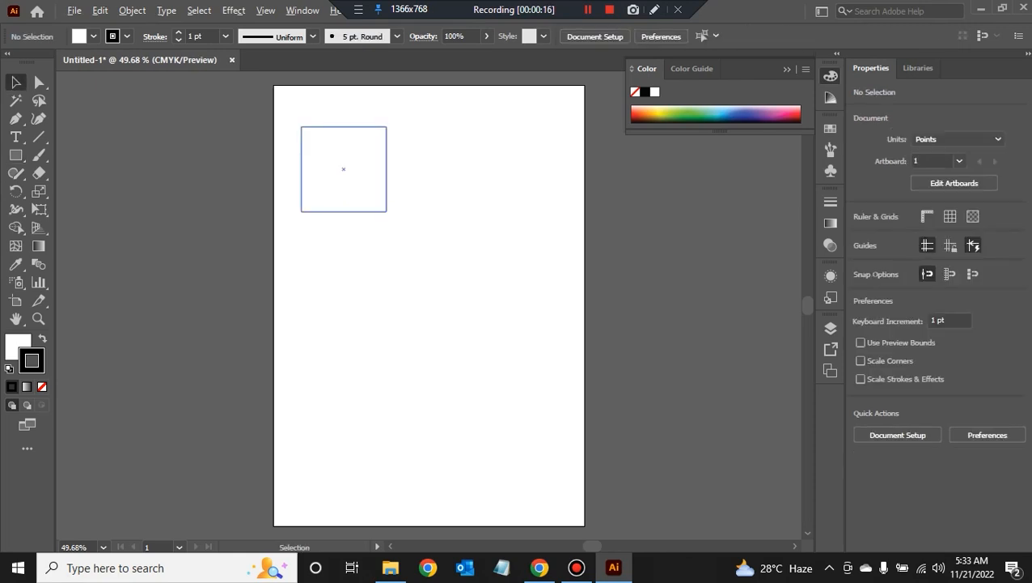
pyautogui.hotkey('ctrl', '=')
pyautogui.hotkey('ctrl', '=')
pyautogui.moveTo(361, 113); pyautogui.dragTo(364, 260)
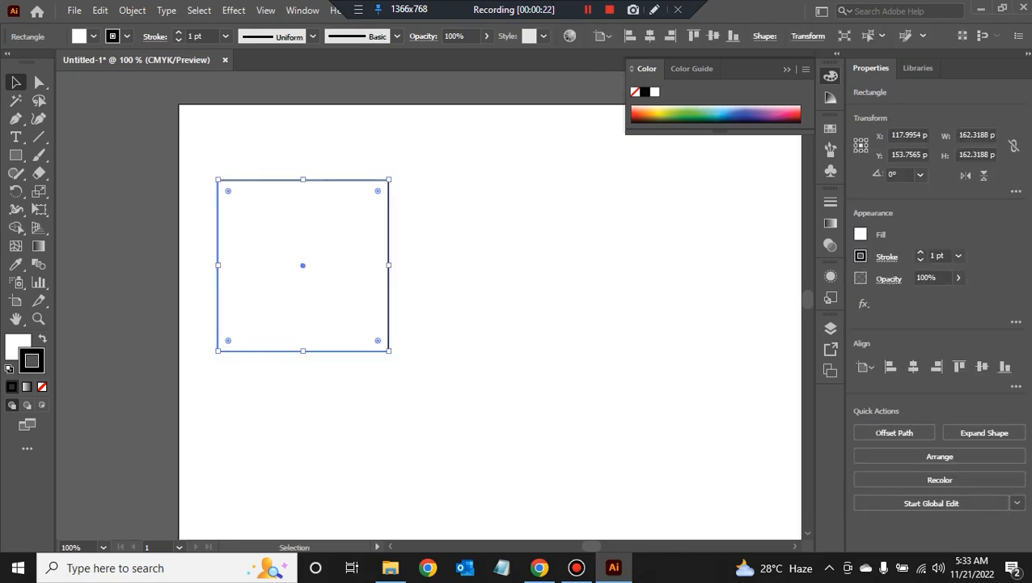
pyautogui.click(461, 275)
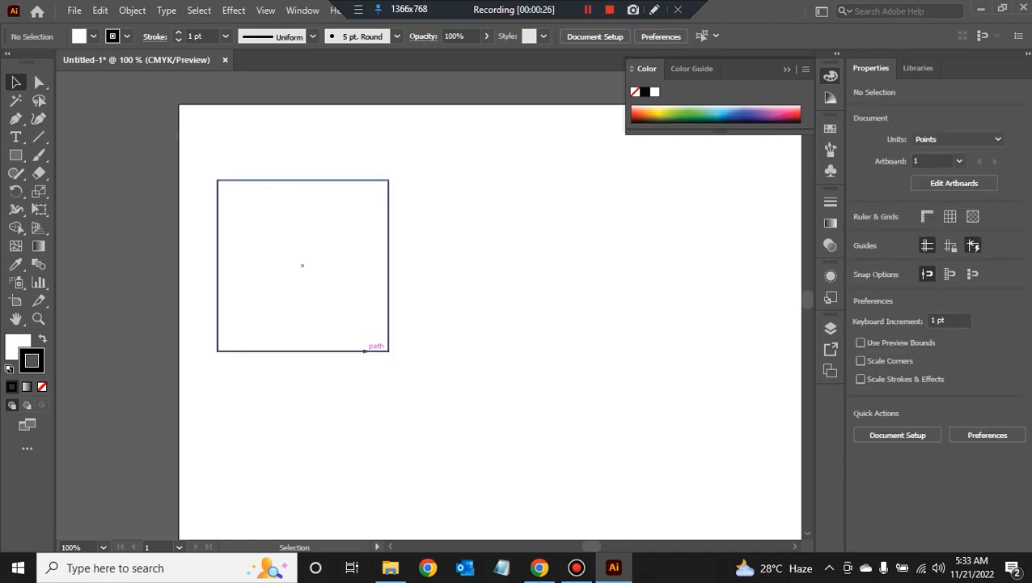
pyautogui.click(377, 349)
pyautogui.click(462, 323)
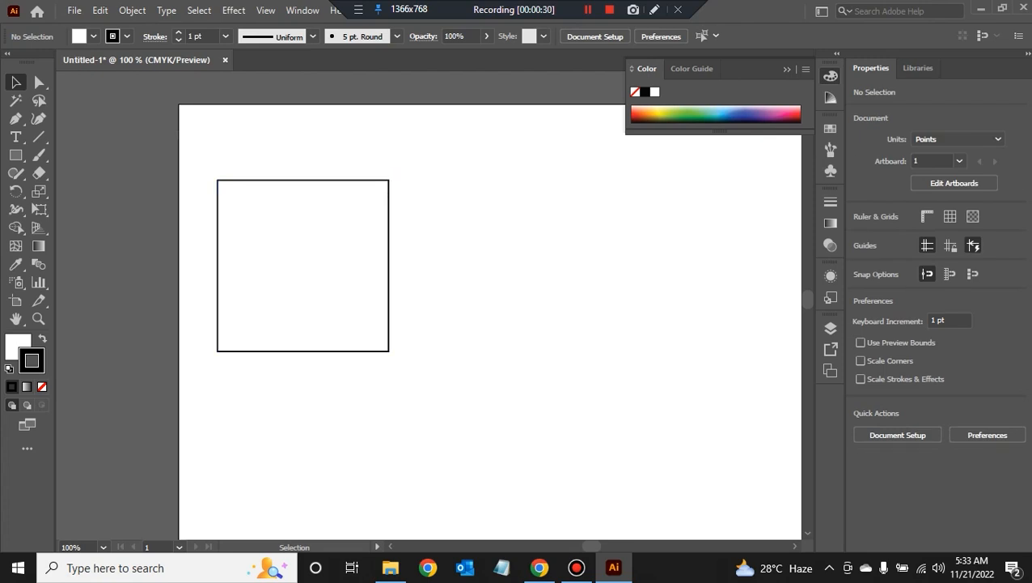
# Step: Set the square's stroke weight to 5 pt
pyautogui.press('z')
pyautogui.click(395, 227)
pyautogui.click(388, 268)
pyautogui.press('space')
pyautogui.moveTo(389, 324); pyautogui.dragTo(390, 227)
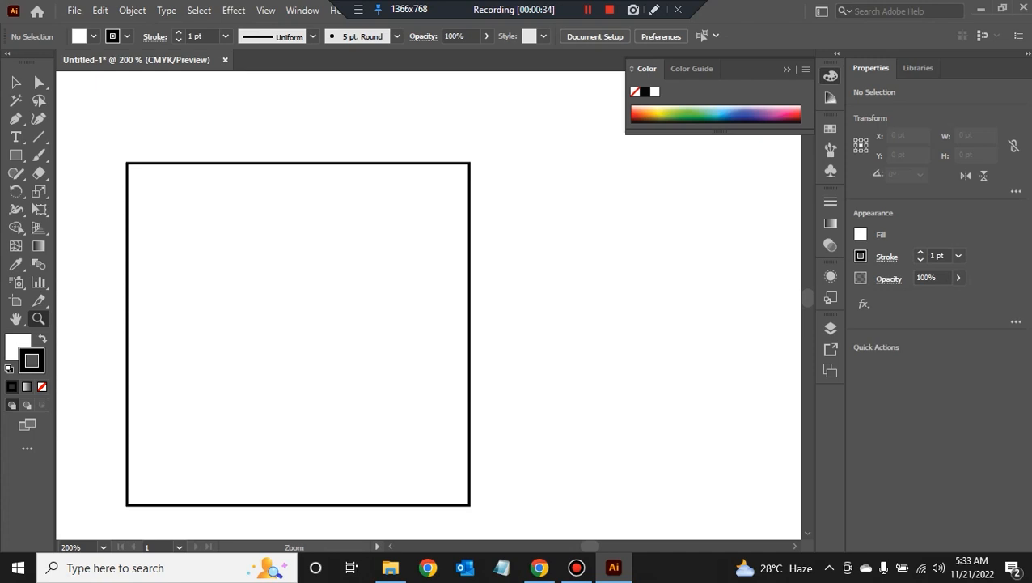
pyautogui.press('v')
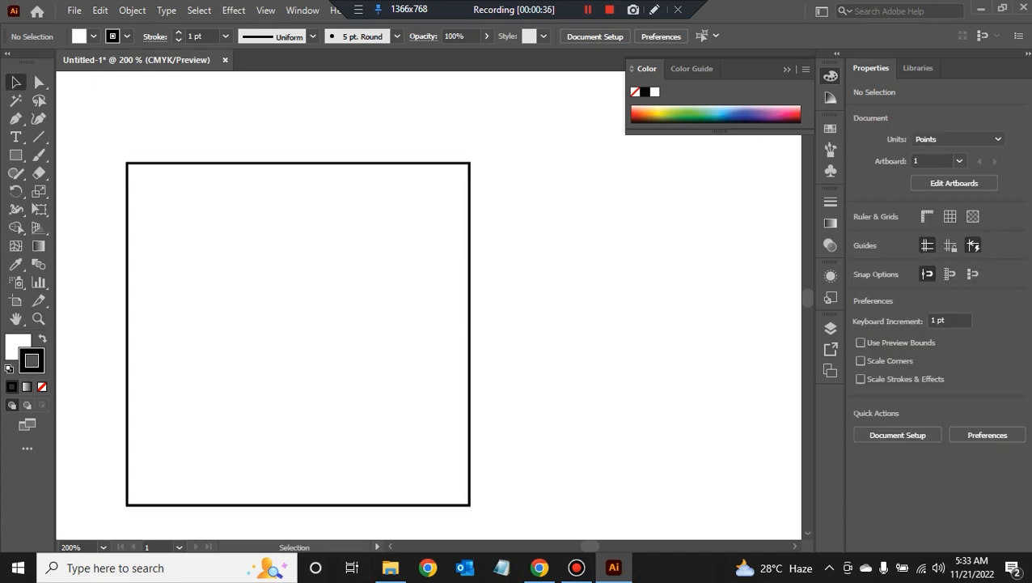
pyautogui.click(328, 163)
pyautogui.click(353, 123)
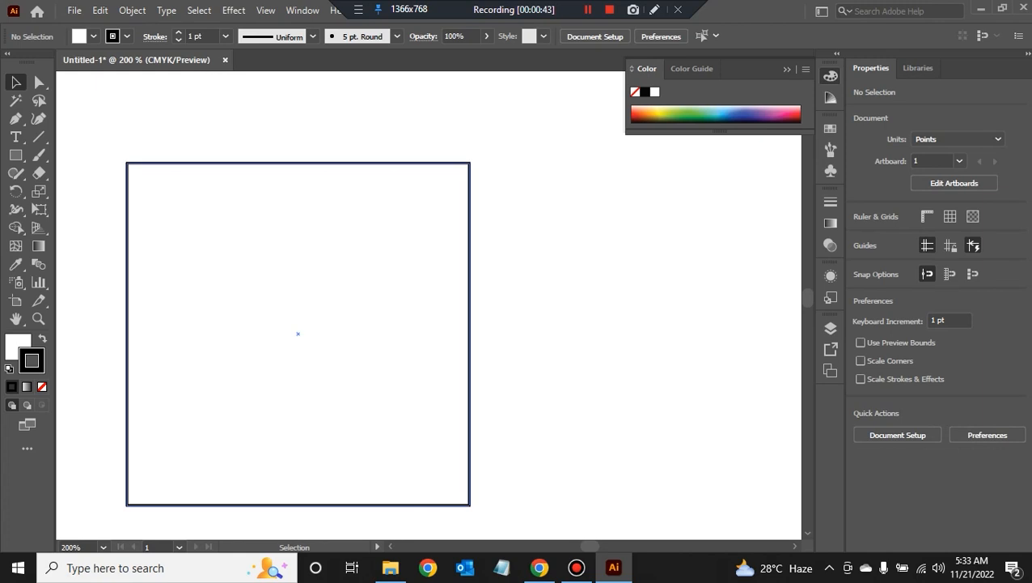
pyautogui.click(298, 333)
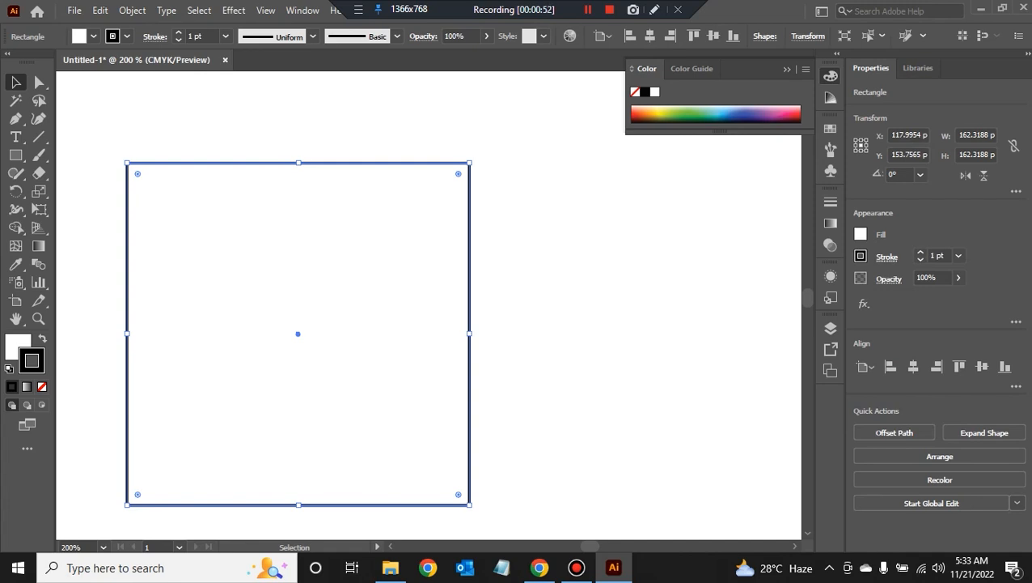
pyautogui.click(888, 256)
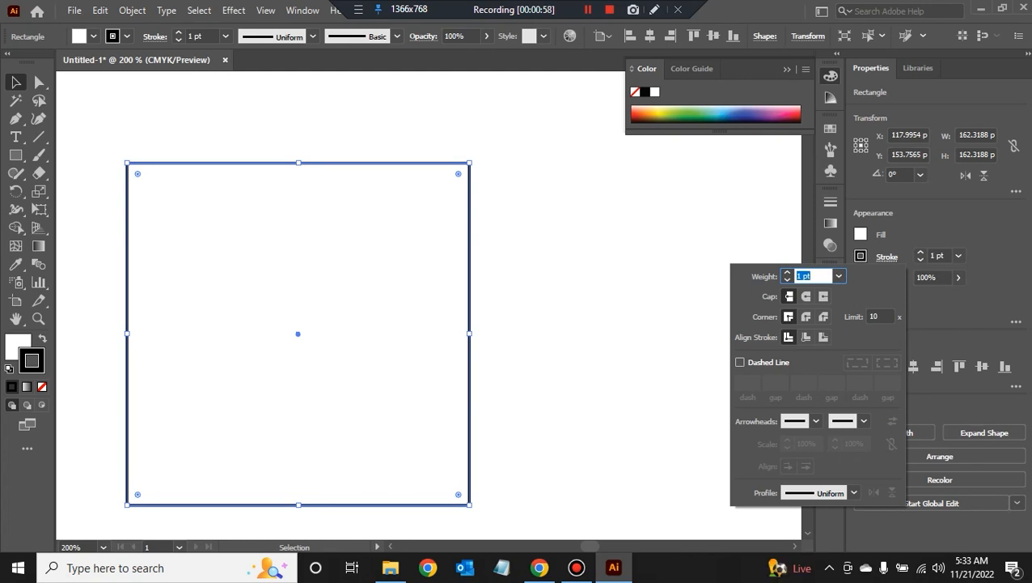
pyautogui.click(839, 276)
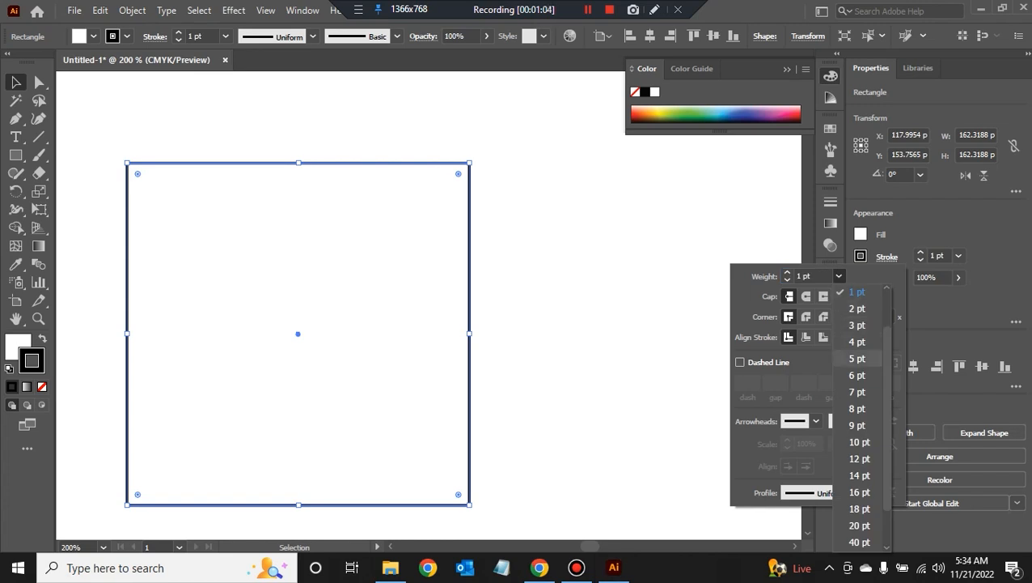
pyautogui.click(857, 358)
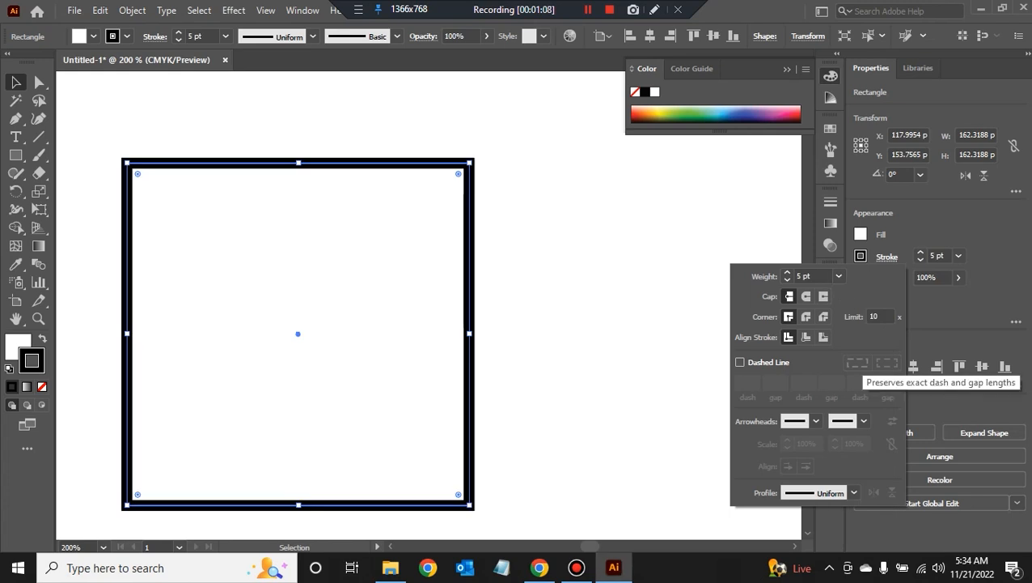
pyautogui.press('Escape')
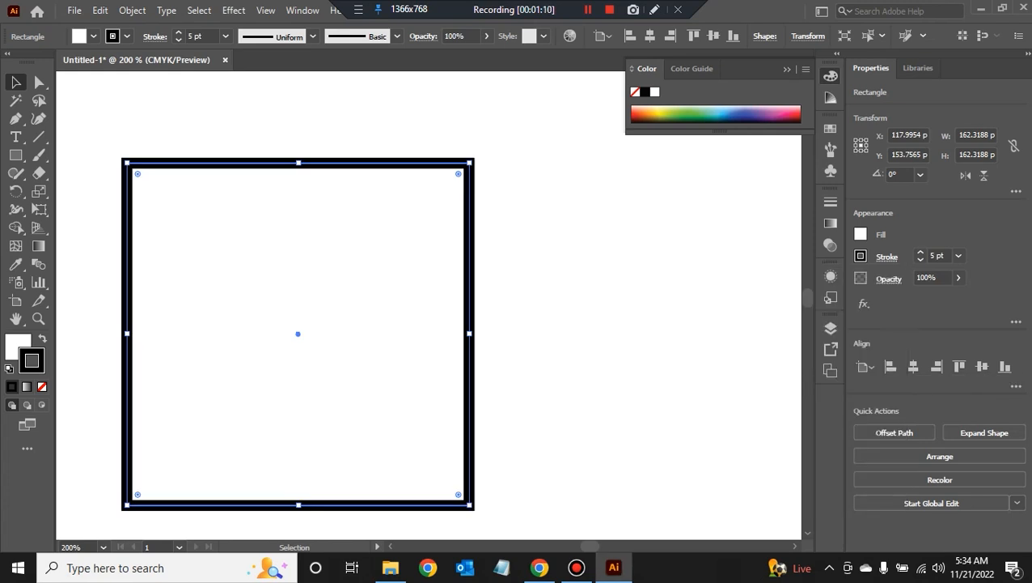
# Step: Move the square horizontally to the right, to about X 176.3 pt
pyautogui.click(566, 324)
pyautogui.moveTo(566, 324); pyautogui.dragTo(688, 318)
pyautogui.moveTo(503, 231)
pyautogui.mouseDown()
pyautogui.moveTo(383, 230)
pyautogui.moveTo(505, 230)
pyautogui.mouseUp()
pyautogui.click(639, 235)
pyautogui.click(534, 235)
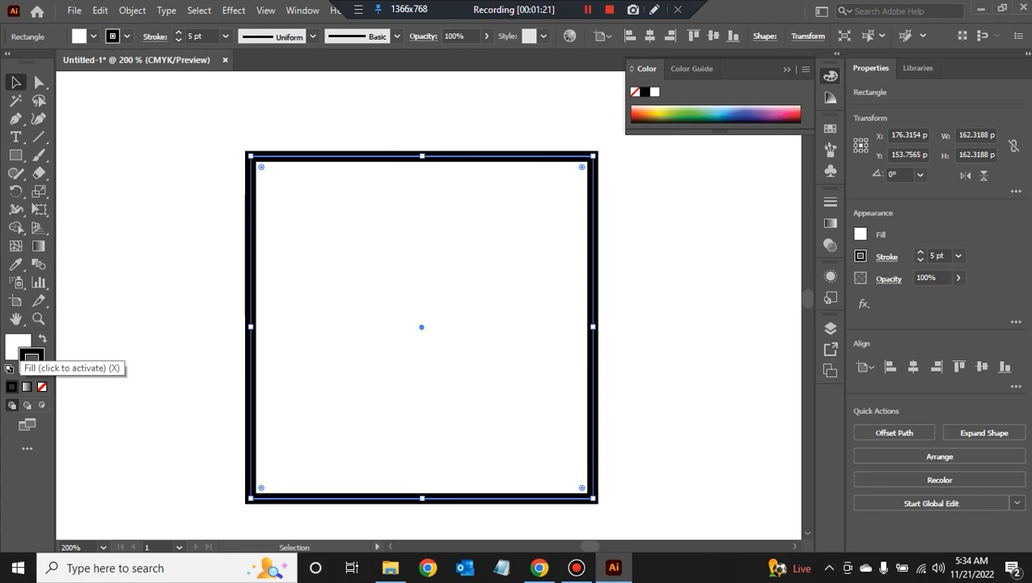
# Step: Nudge the square to about X 178.8 pt, Y 151.2 pt, and set its fill to None
pyautogui.click(17, 346)
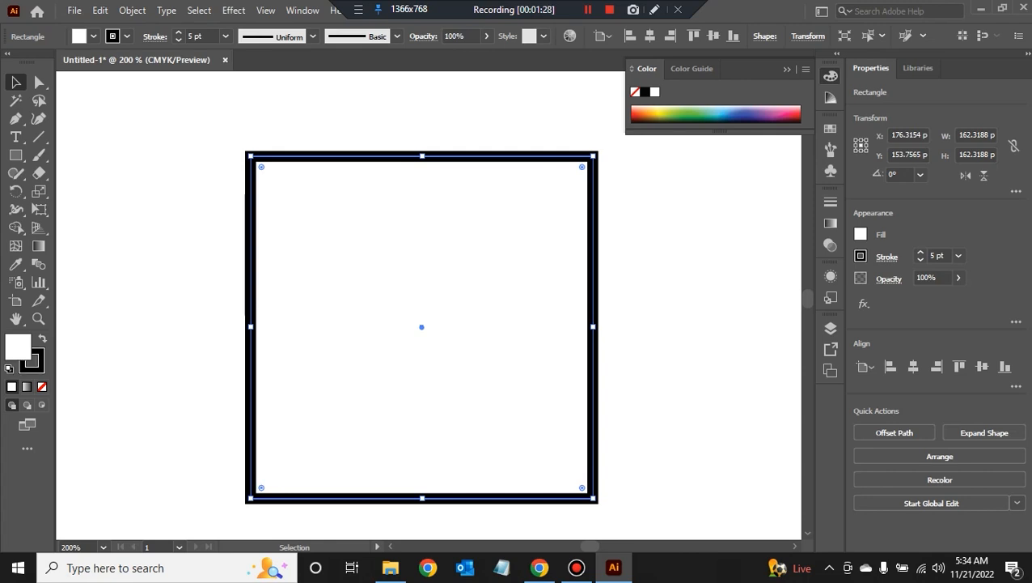
pyautogui.click(161, 315)
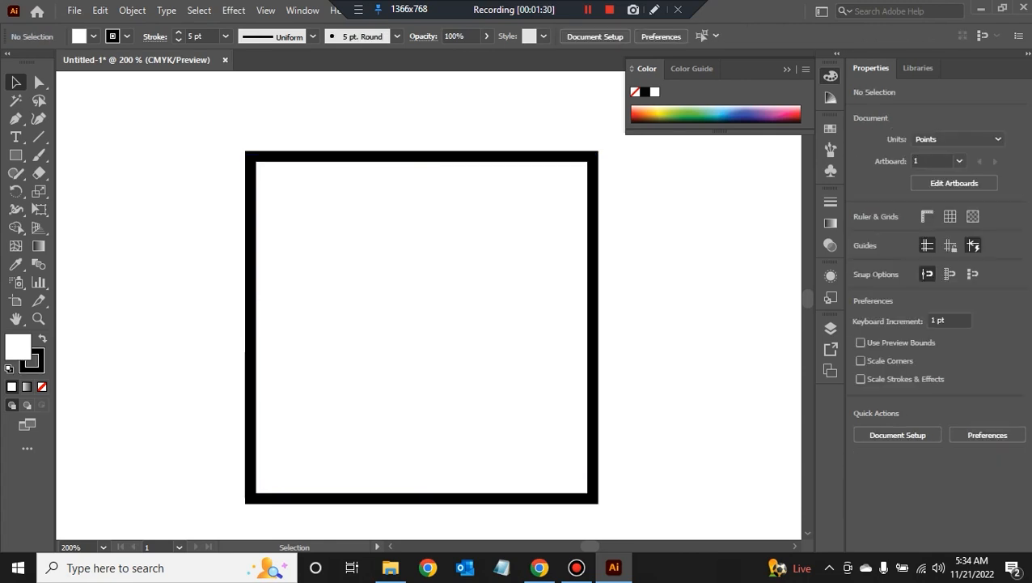
pyautogui.click(421, 327)
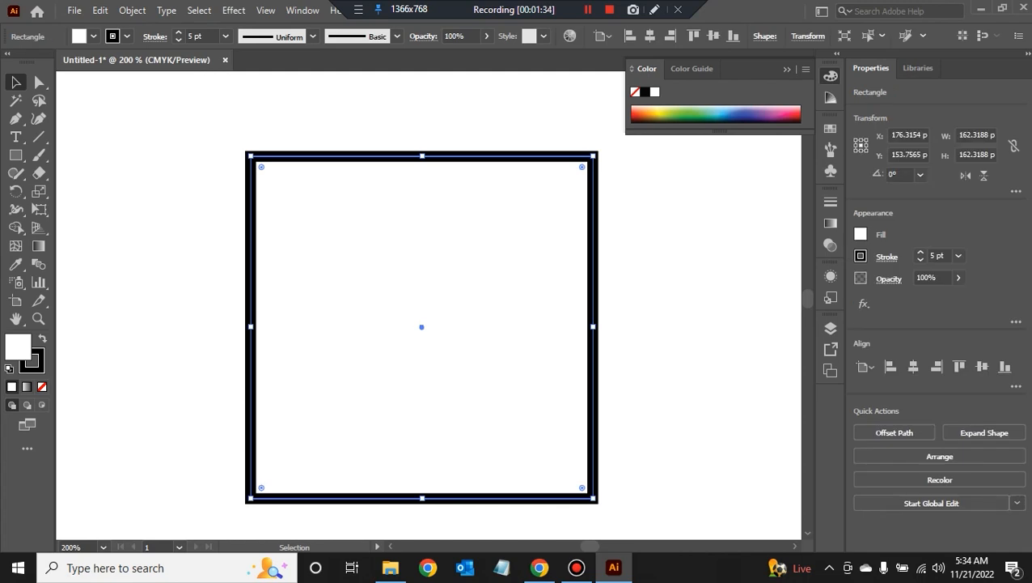
pyautogui.moveTo(421, 327)
pyautogui.mouseDown()
pyautogui.moveTo(344, 325)
pyautogui.moveTo(369, 268)
pyautogui.moveTo(450, 335)
pyautogui.moveTo(426, 322)
pyautogui.mouseUp()
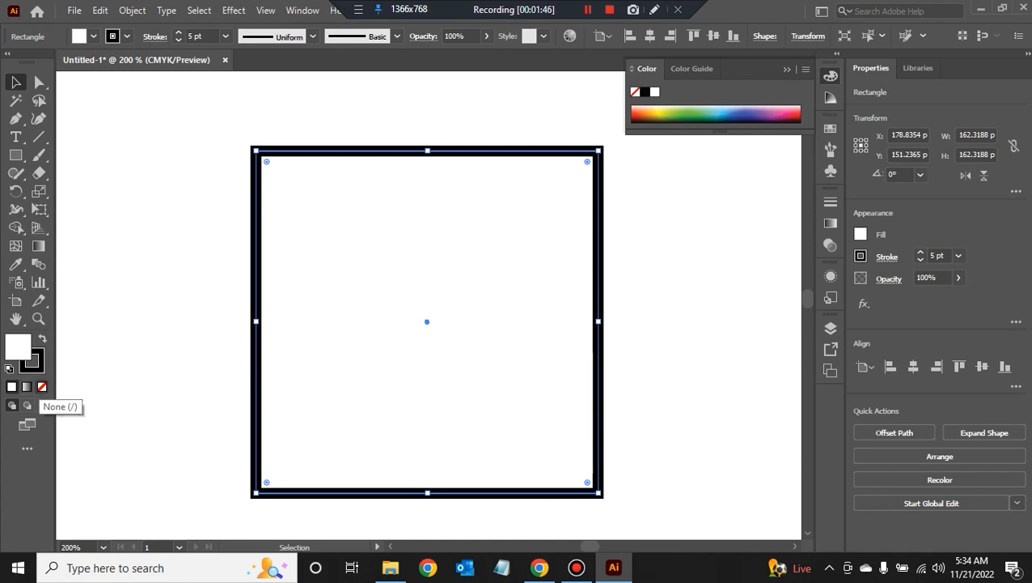
pyautogui.click(42, 387)
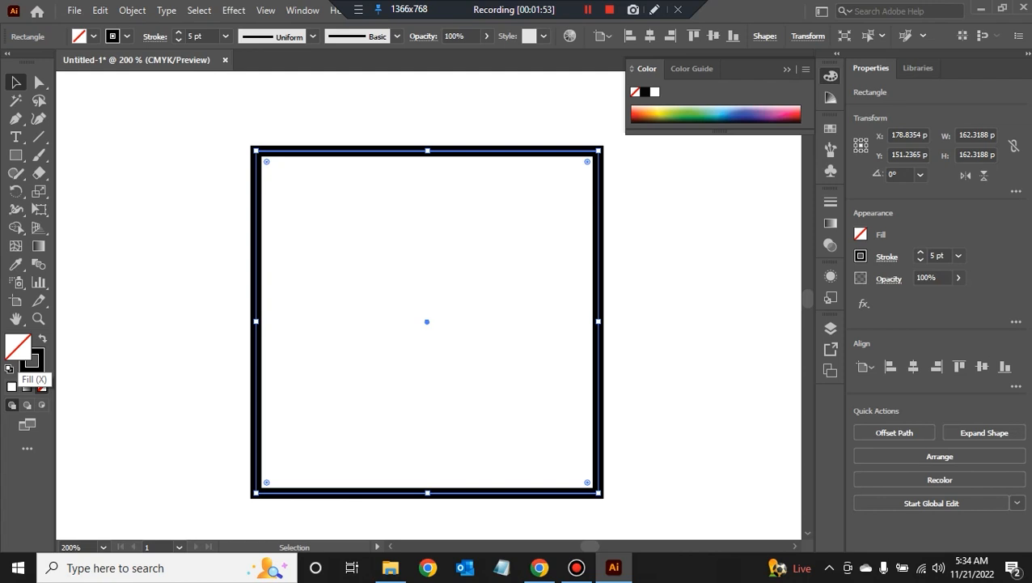
# Step: Fill the square with red, FF0808, and deselect it
pyautogui.doubleClick(18, 350)
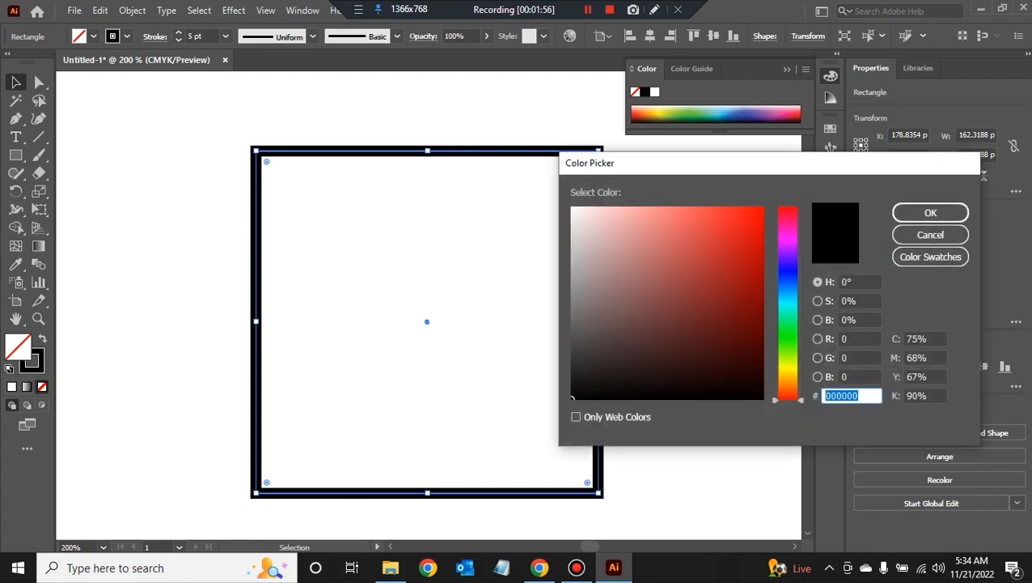
pyautogui.moveTo(751, 224); pyautogui.dragTo(758, 208)
pyautogui.click(930, 212)
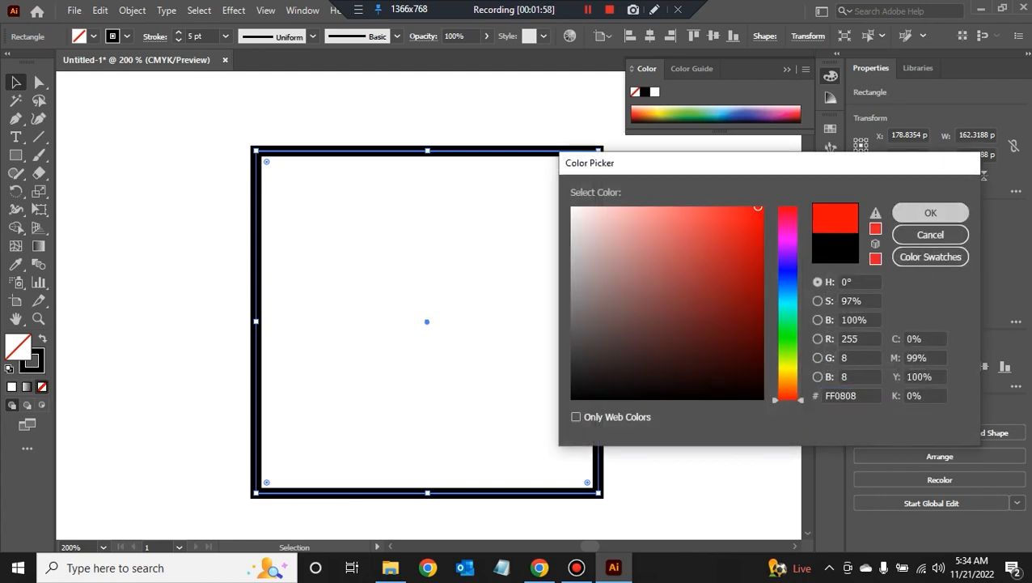
pyautogui.click(701, 275)
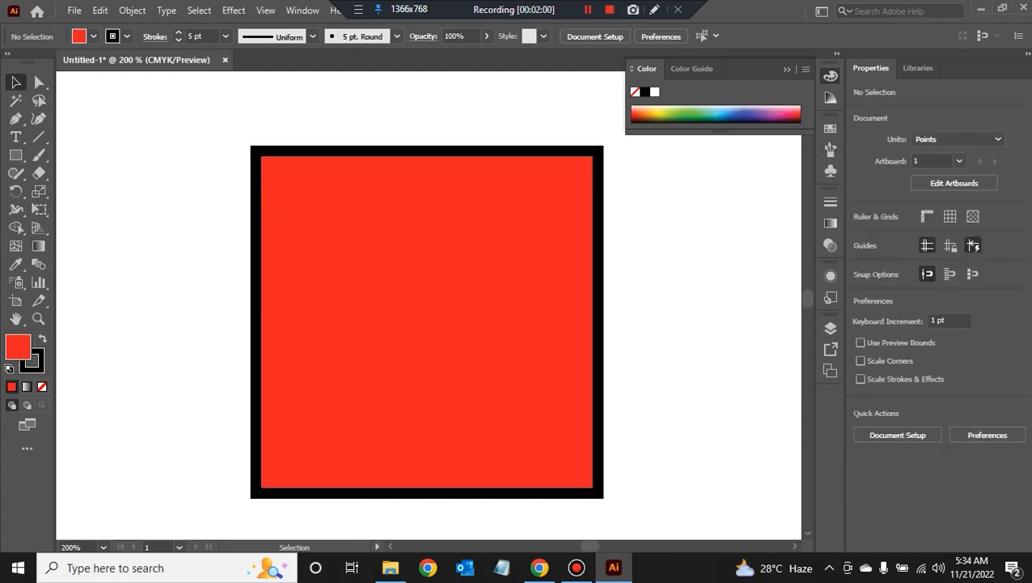
# Step: Remove the square's red fill by setting it to None while keeping the black stroke
pyautogui.click(426, 321)
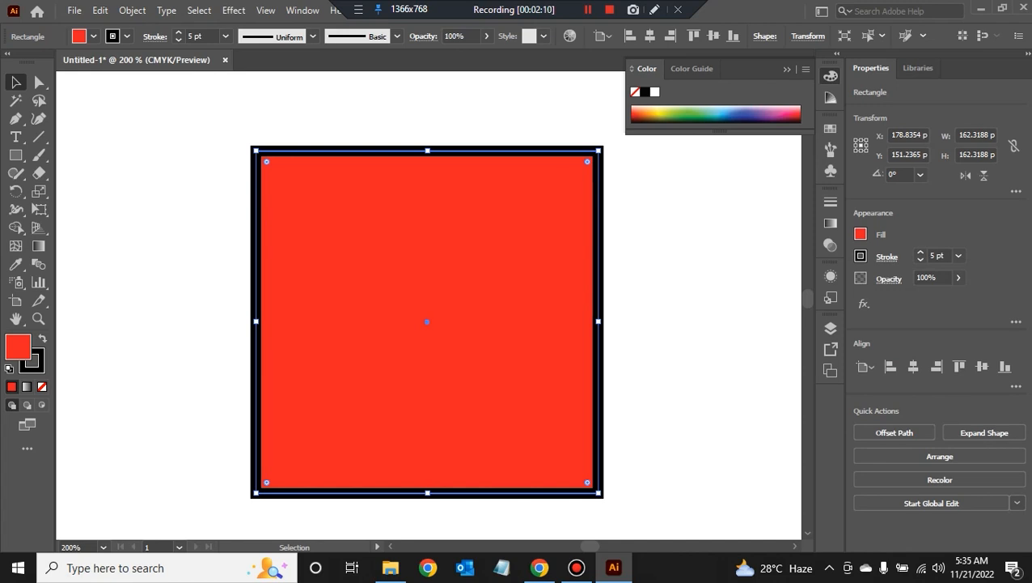
pyautogui.click(35, 361)
pyautogui.click(42, 386)
pyautogui.hotkey('ctrl', 'shift', 'a')
pyautogui.moveTo(442, 280); pyautogui.dragTo(304, 510)
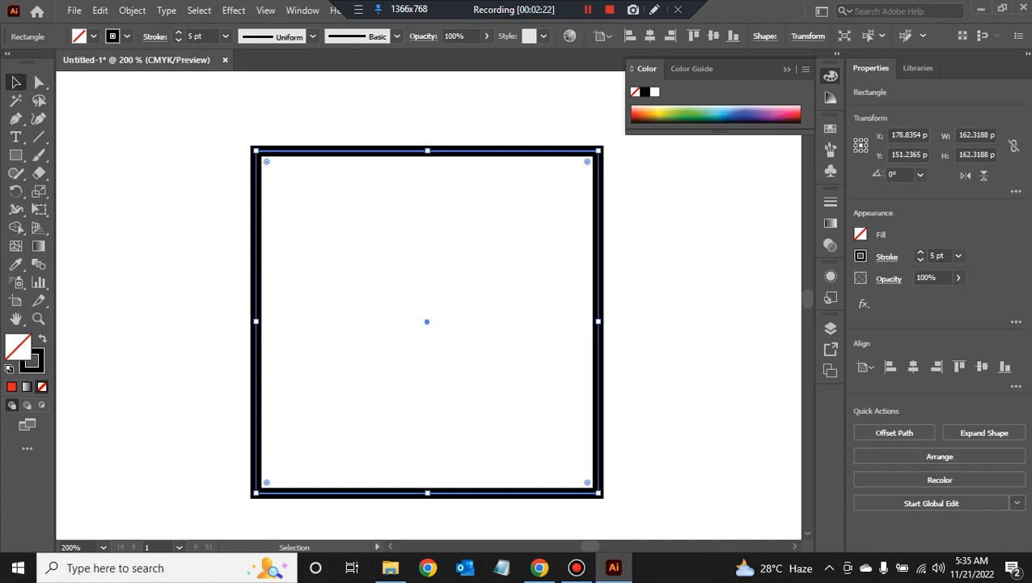
pyautogui.click(676, 226)
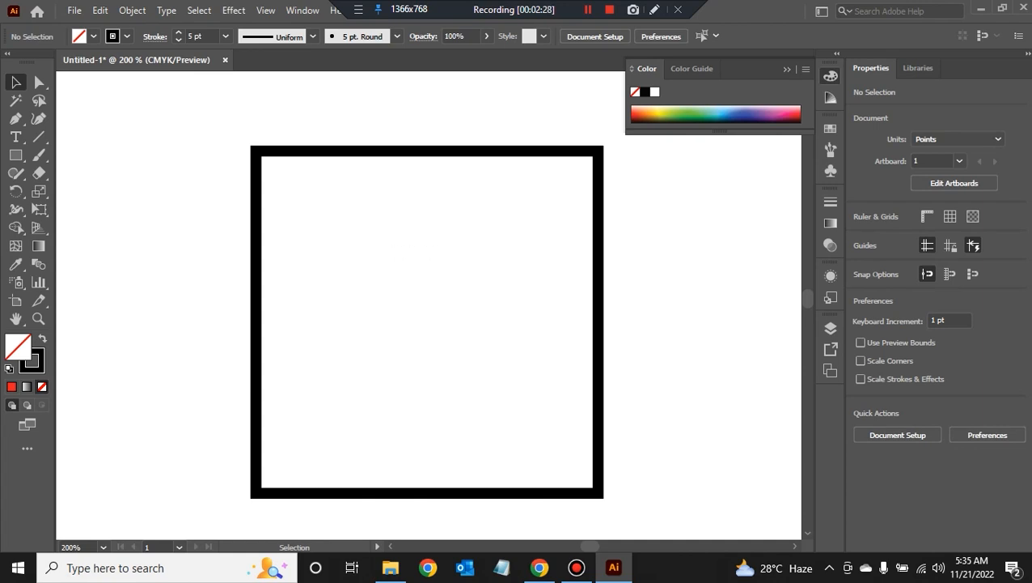
# Step: Try to select the unfilled square from its empty interior, select it by its outline instead, and clear the selection
pyautogui.moveTo(319, 241); pyautogui.dragTo(403, 353)
pyautogui.moveTo(496, 338)
pyautogui.mouseDown()
pyautogui.moveTo(408, 240)
pyautogui.moveTo(350, 145)
pyautogui.mouseUp()
pyautogui.moveTo(394, 267); pyautogui.dragTo(259, 127)
pyautogui.click(259, 128)
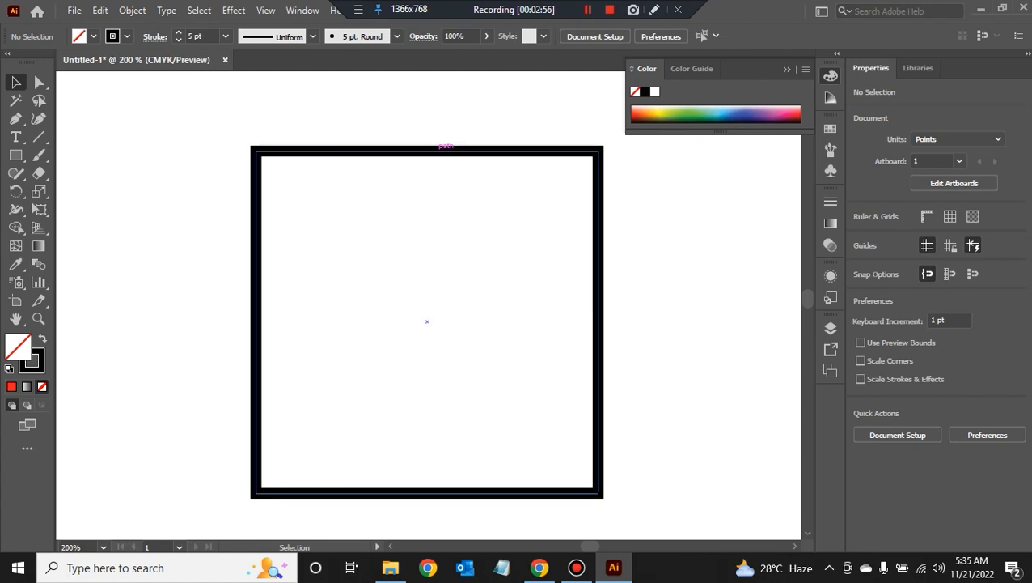
pyautogui.click(445, 149)
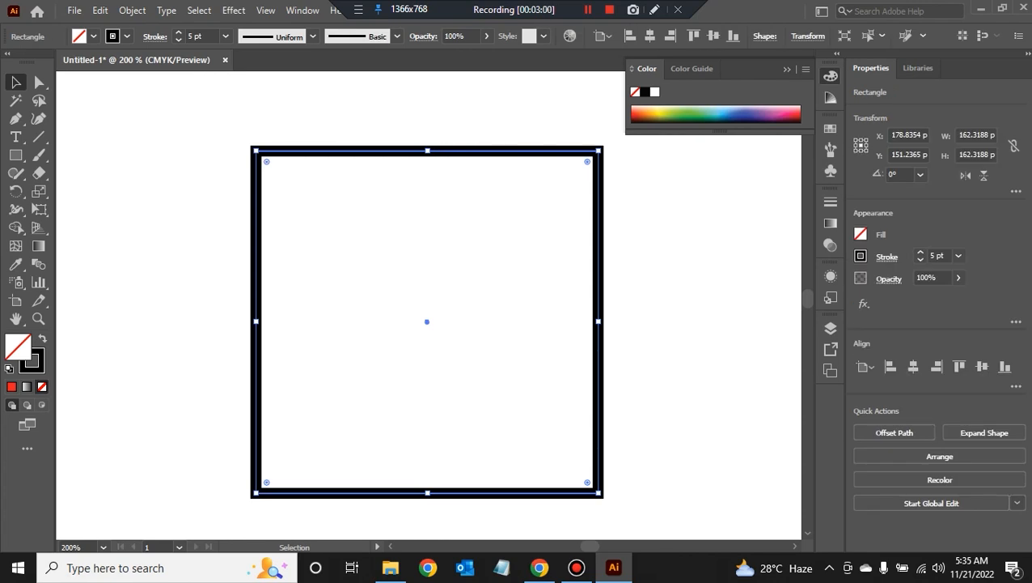
pyautogui.hotkey('ctrl', 'shift', 'a')
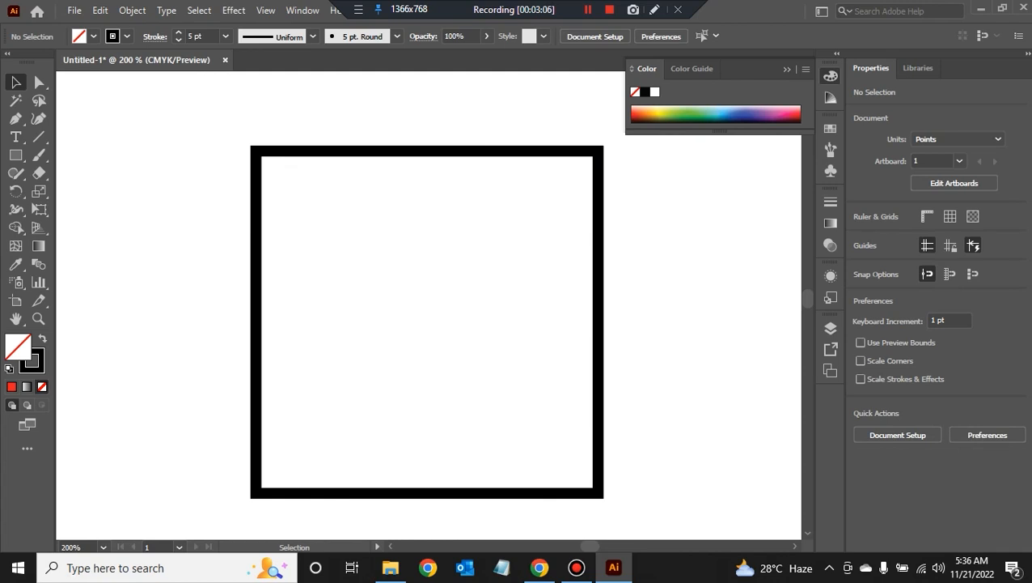
# Step: Make the stroke the active attribute, select the square by its outline, and display its Stroke settings
pyautogui.press('x')
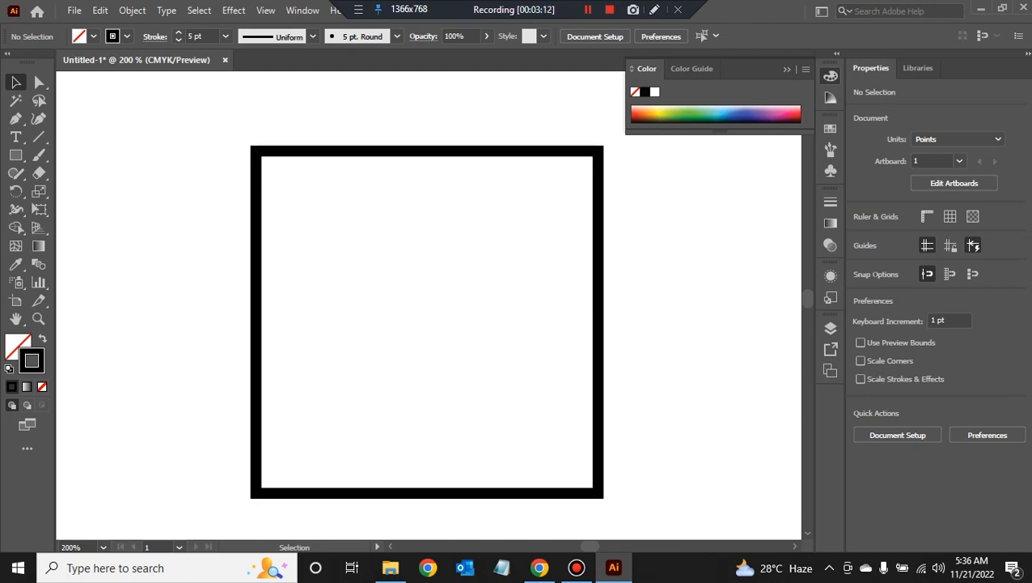
pyautogui.click(600, 274)
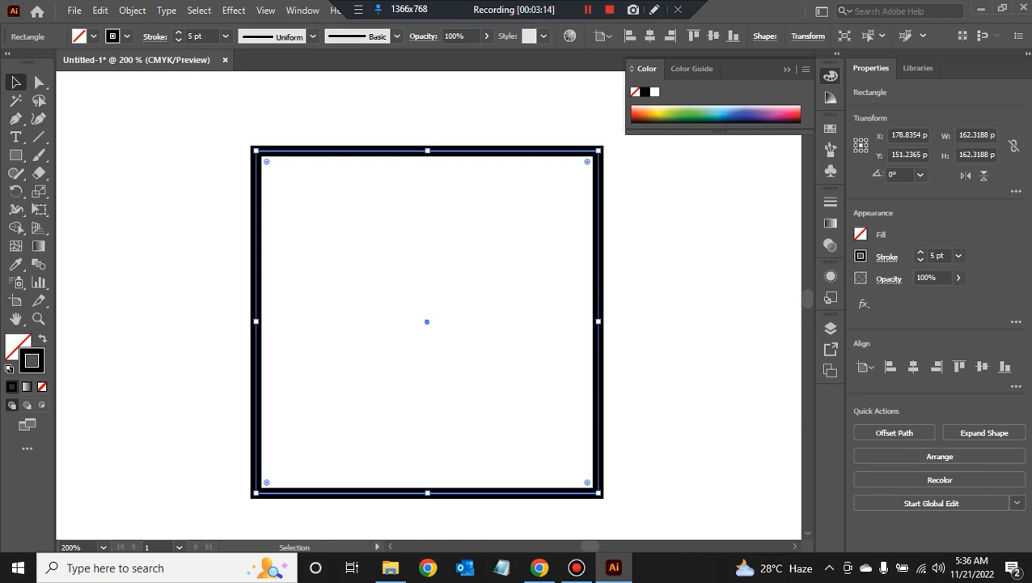
pyautogui.click(301, 10)
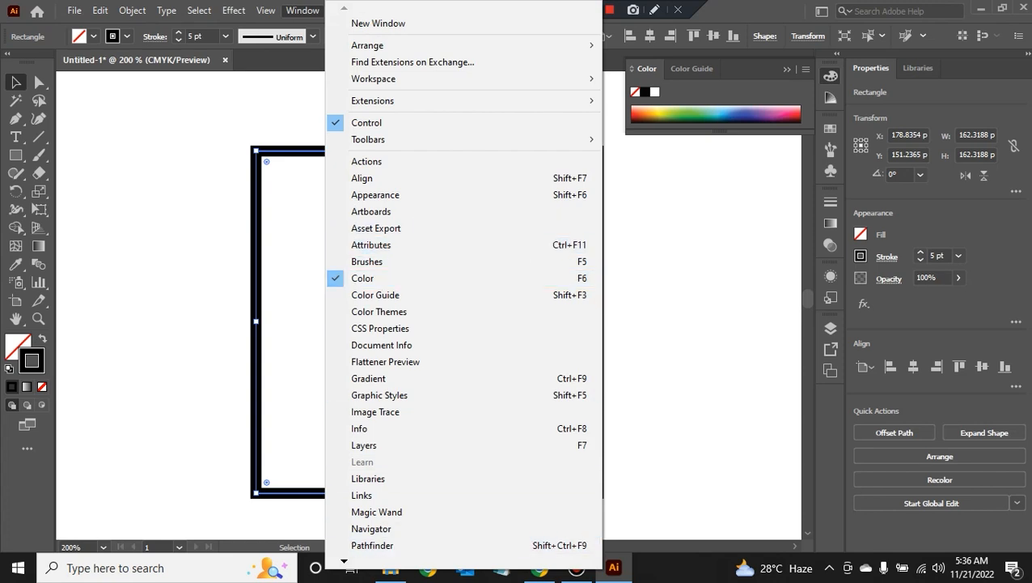
pyautogui.scroll(-5, 344, 560)
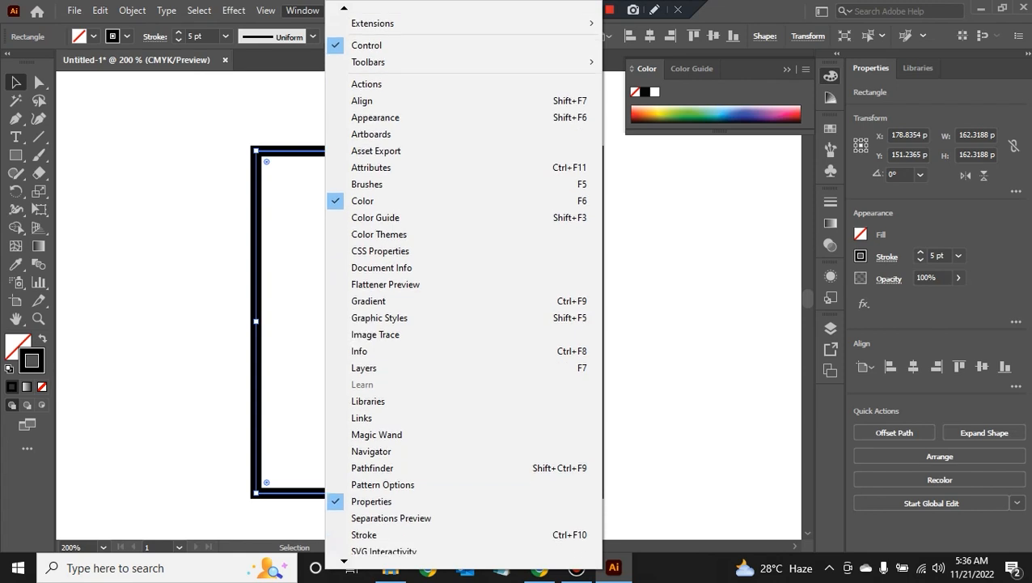
pyautogui.scroll(-2, 463, 286)
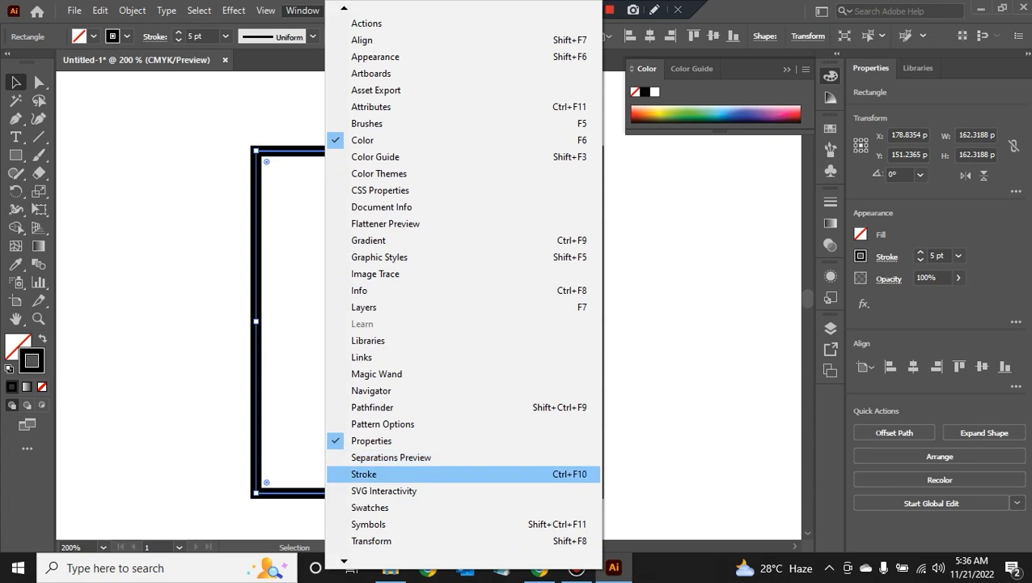
pyautogui.click(381, 473)
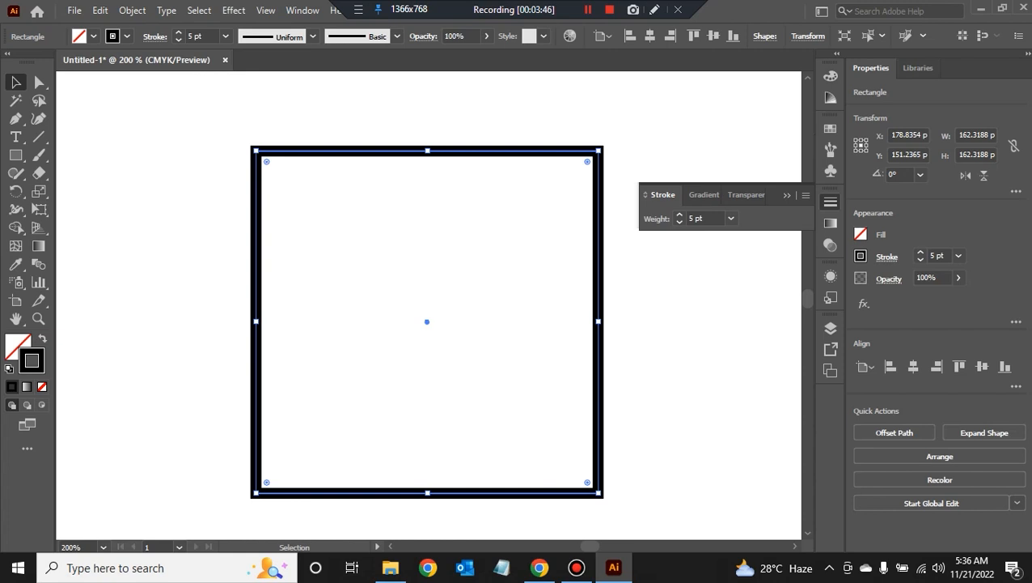
# Step: View the Gradient and Transparency settings grouped with Stroke, return to Stroke, and collapse the group
pyautogui.click(703, 195)
pyautogui.click(738, 195)
pyautogui.click(658, 195)
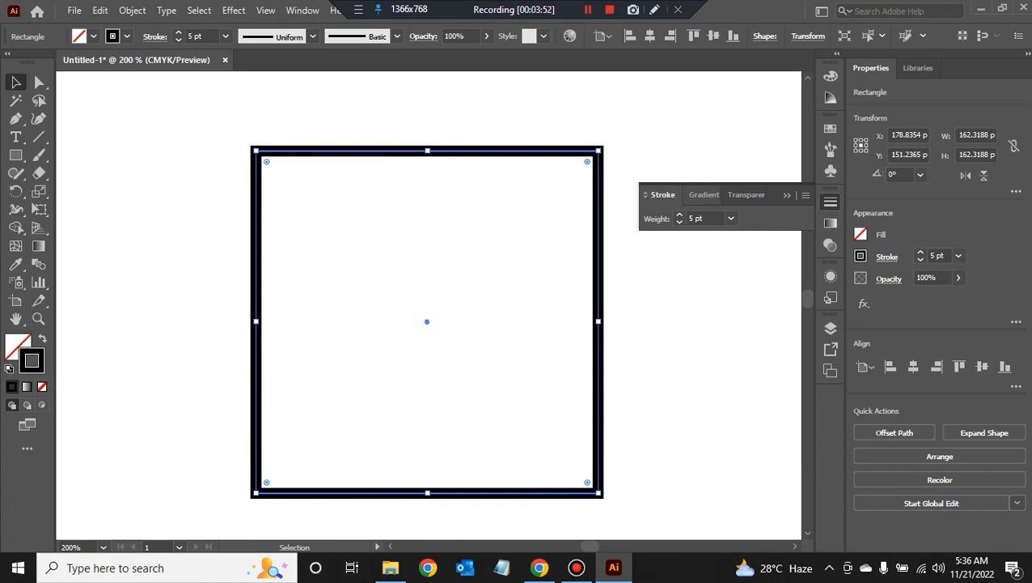
pyautogui.click(662, 195)
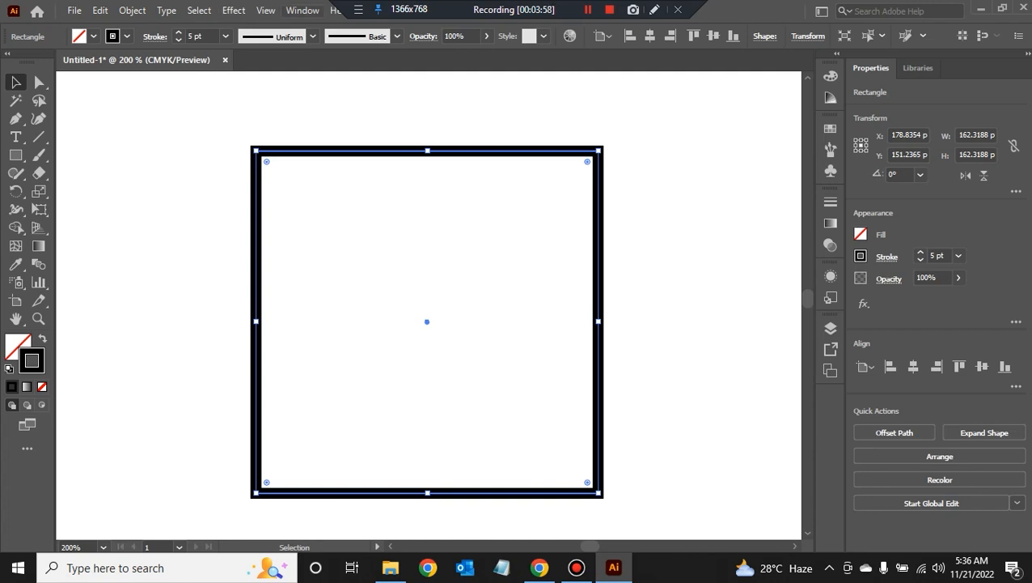
# Step: Open the Stroke settings, float them beside the square, and expand them to show all options
pyautogui.click(303, 10)
pyautogui.scroll(-2, 464, 486)
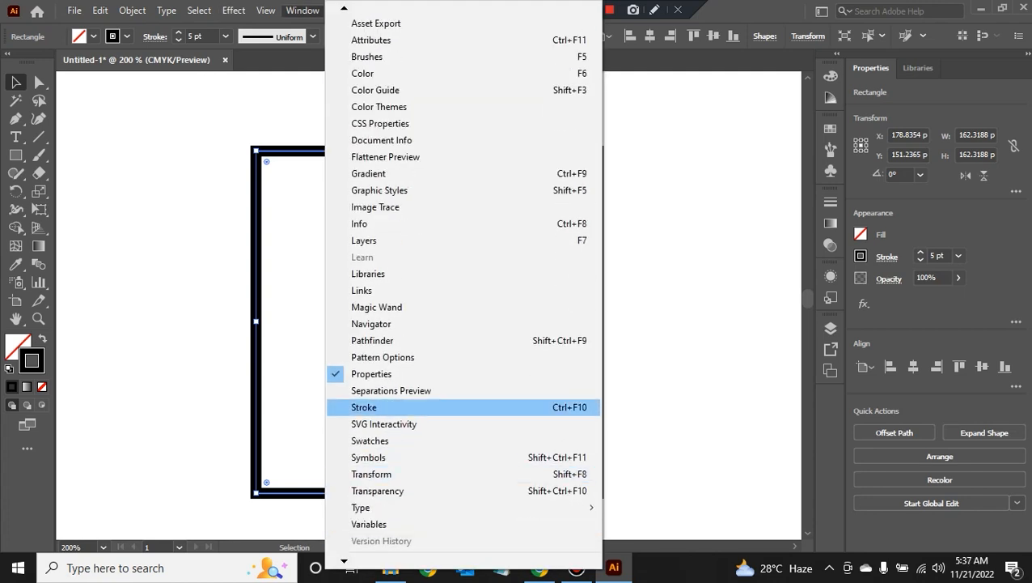
pyautogui.click(364, 407)
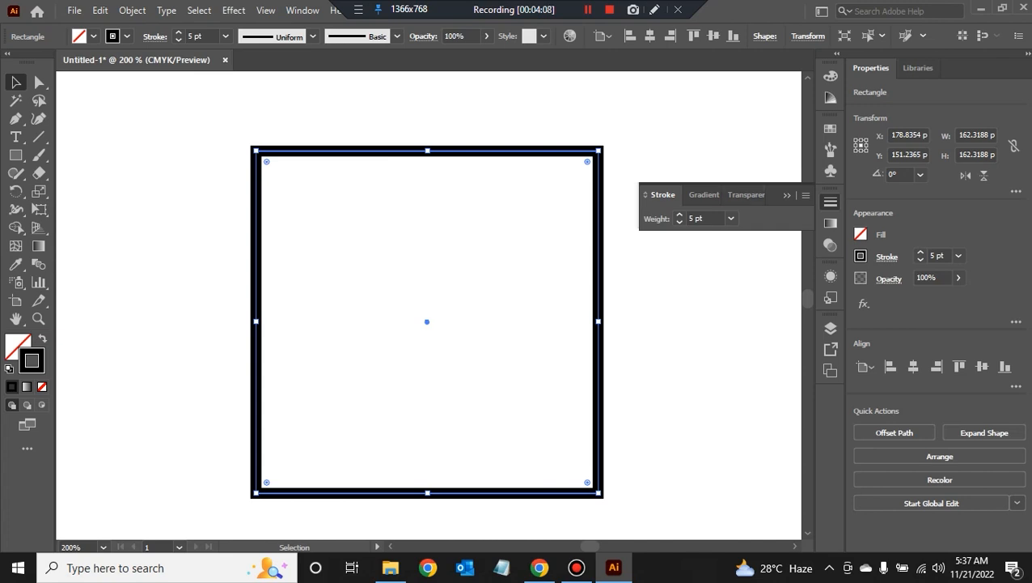
pyautogui.moveTo(645, 194)
pyautogui.mouseDown()
pyautogui.moveTo(623, 217)
pyautogui.moveTo(618, 251)
pyautogui.mouseUp()
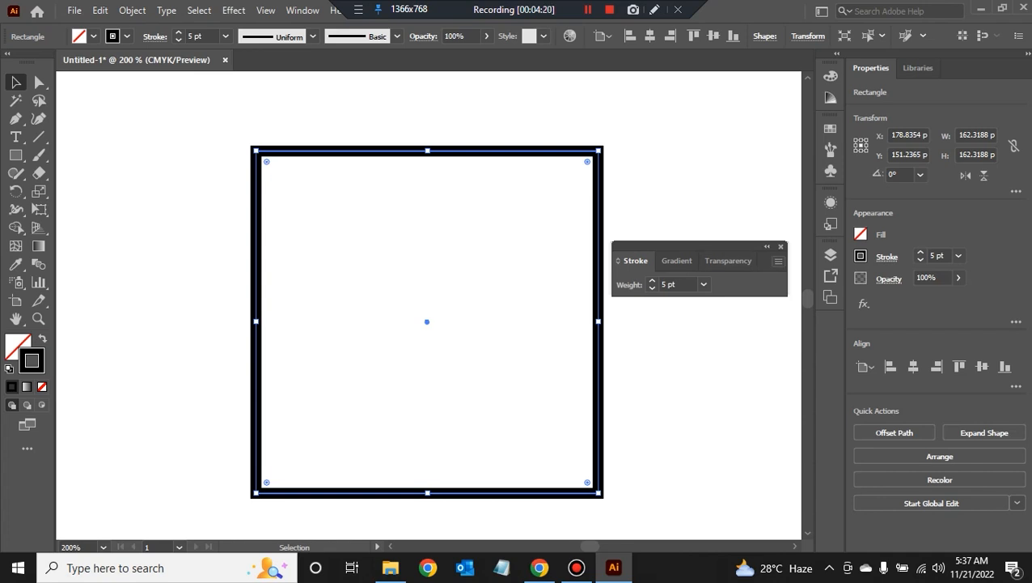
pyautogui.click(777, 261)
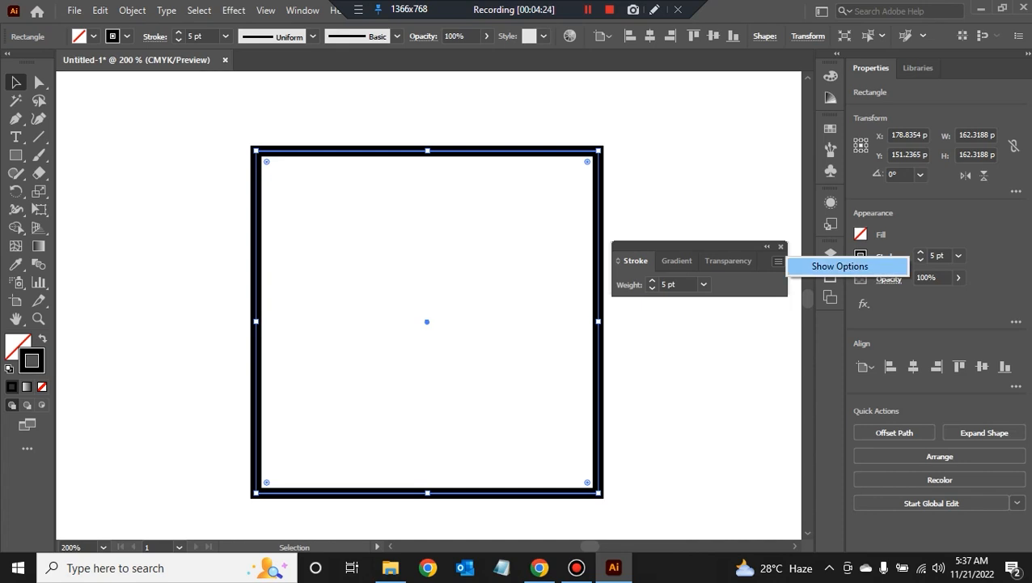
pyautogui.click(840, 267)
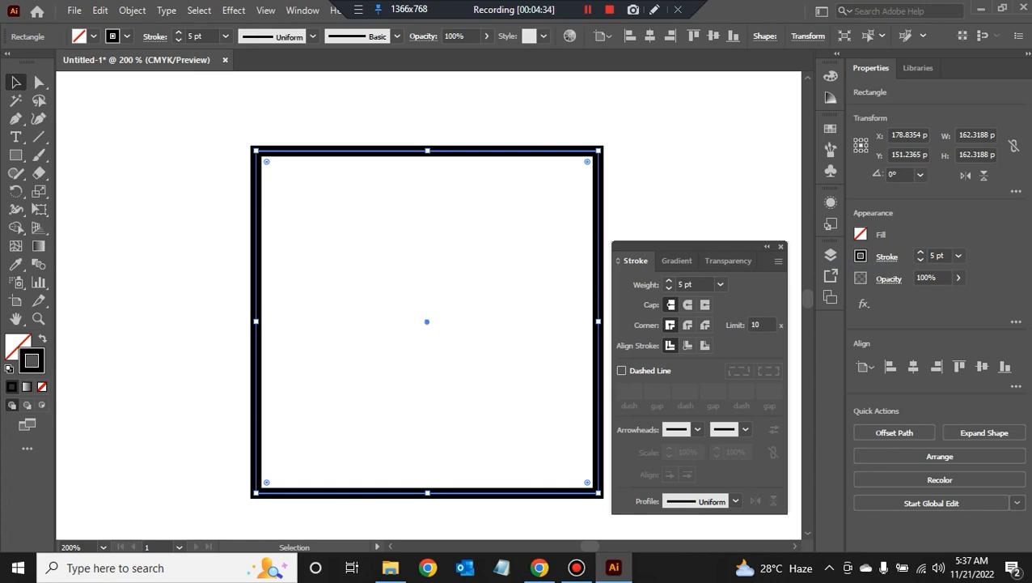
# Step: Reselect the square by its outline and try the Round Cap and Projecting Cap on its stroke
pyautogui.click(665, 194)
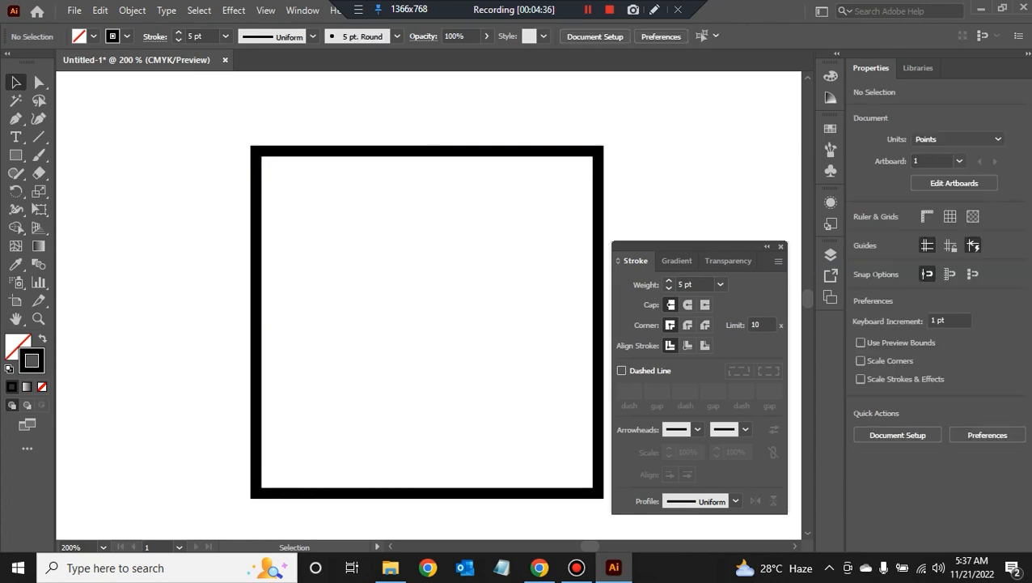
pyautogui.click(599, 214)
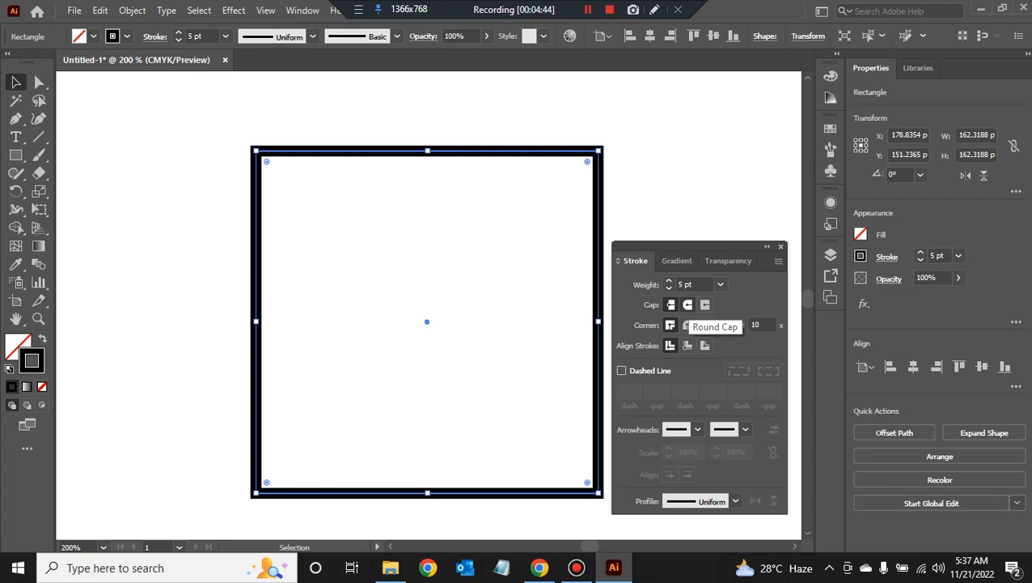
pyautogui.click(687, 304)
pyautogui.click(704, 304)
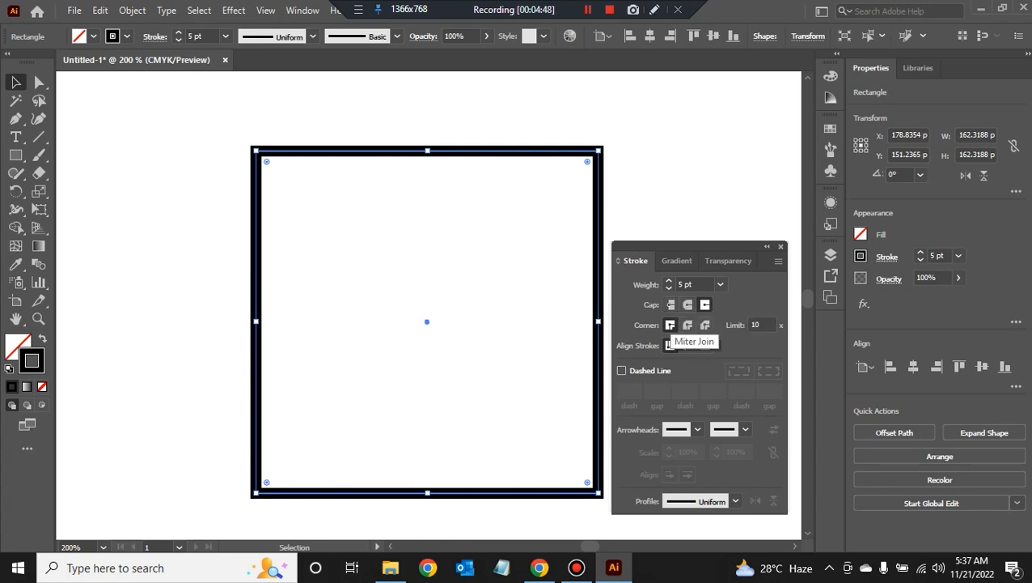
# Step: Try Round and Bevel joins on the square's corners, and align its stroke to the inside and to the outside
pyautogui.click(687, 324)
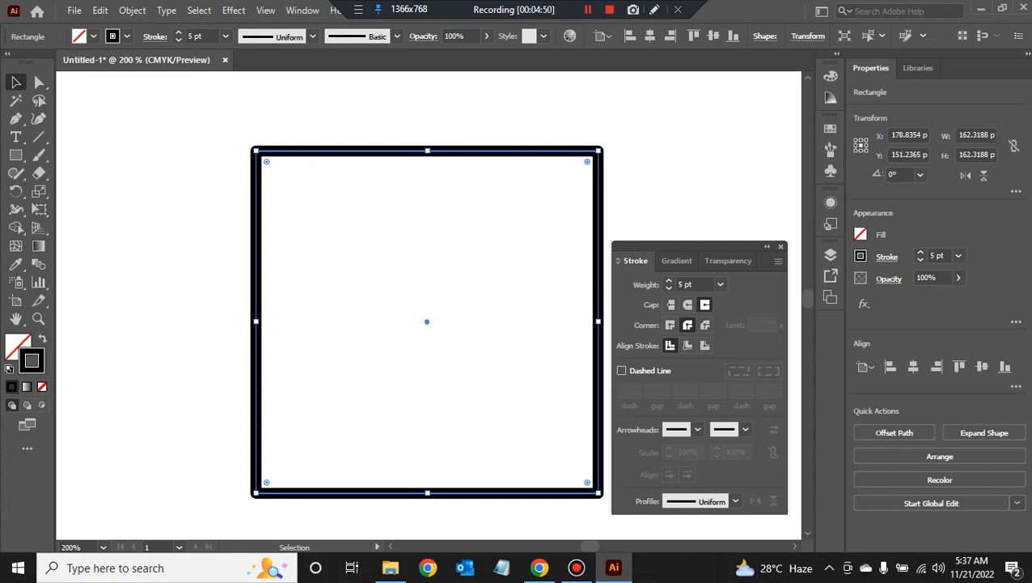
pyautogui.click(704, 325)
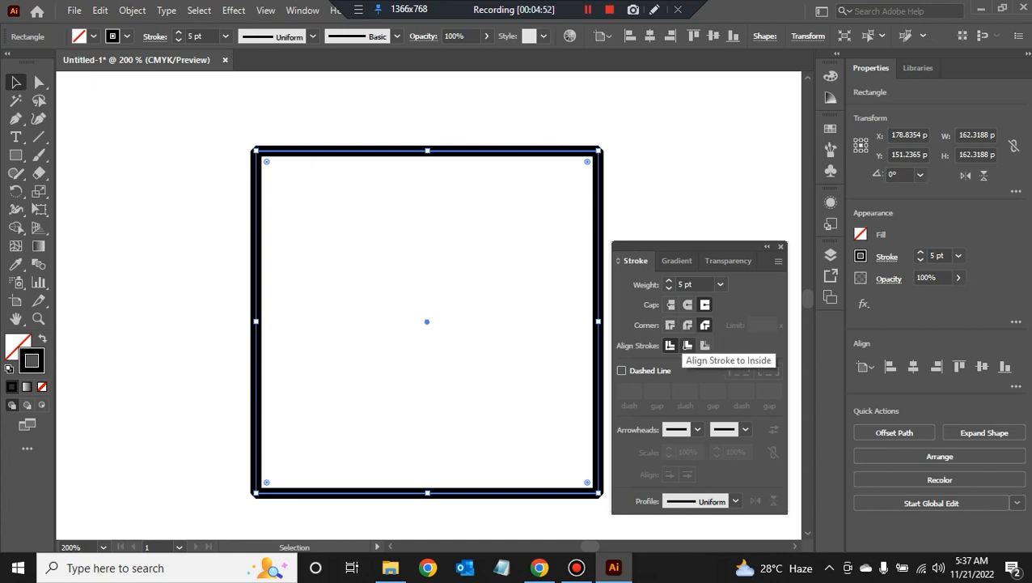
pyautogui.click(688, 346)
pyautogui.click(704, 345)
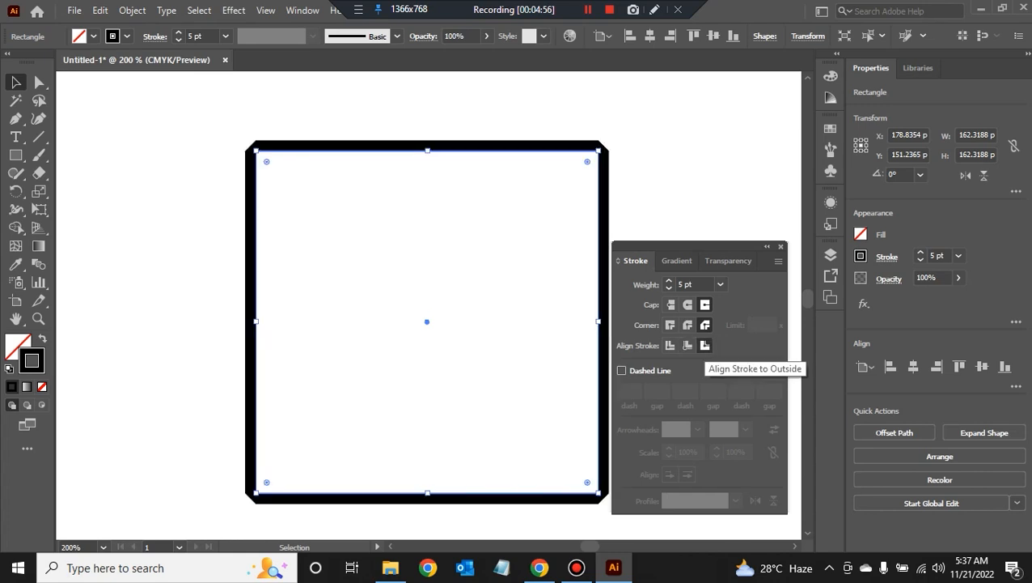
# Step: Set the square's stroke to Butt Cap, and inspect the outline with the square unselected and selected
pyautogui.click(671, 304)
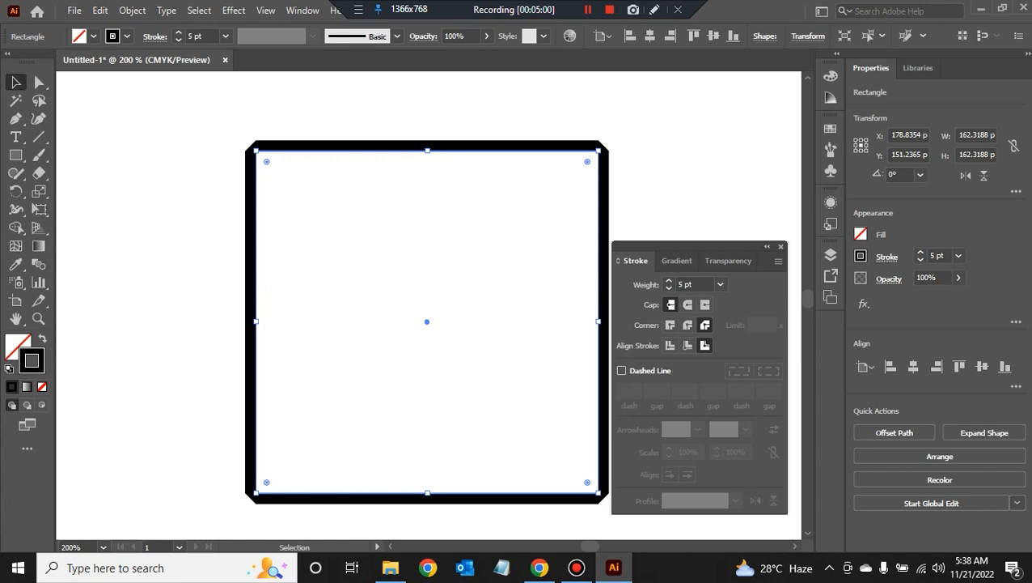
pyautogui.click(697, 182)
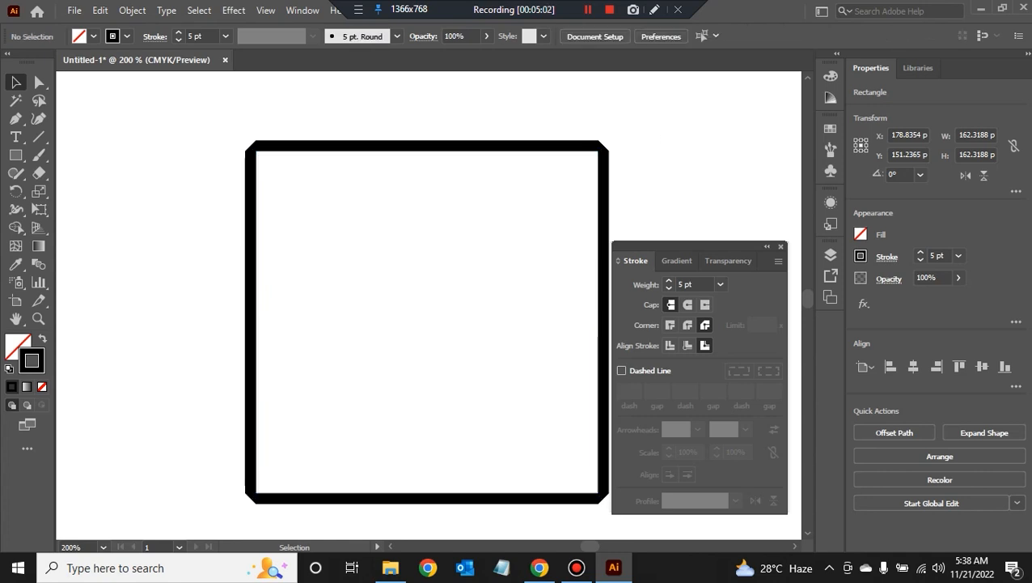
pyautogui.click(601, 211)
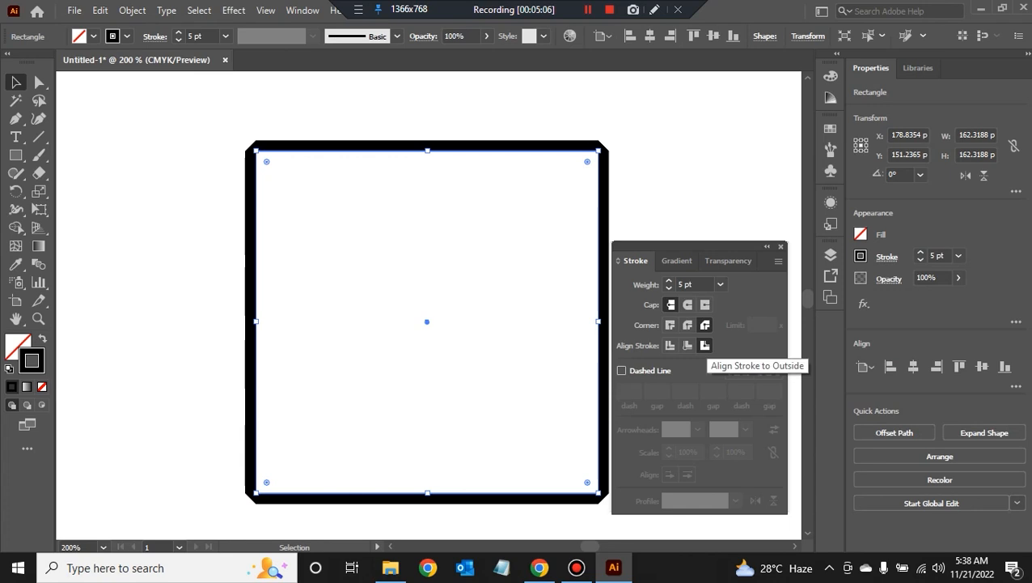
pyautogui.click(701, 188)
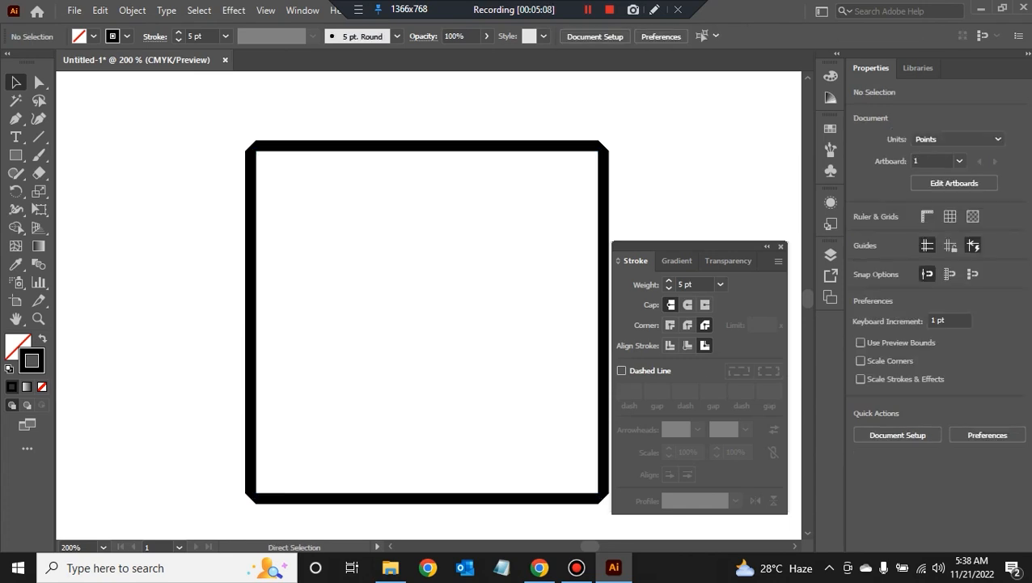
# Step: Undo the trial cap, corner and alignment changes to the square's stroke, and clear the selection
pyautogui.hotkey('ctrl', 'z')
pyautogui.hotkey('ctrl', 'z')
pyautogui.hotkey('ctrl', 'z')
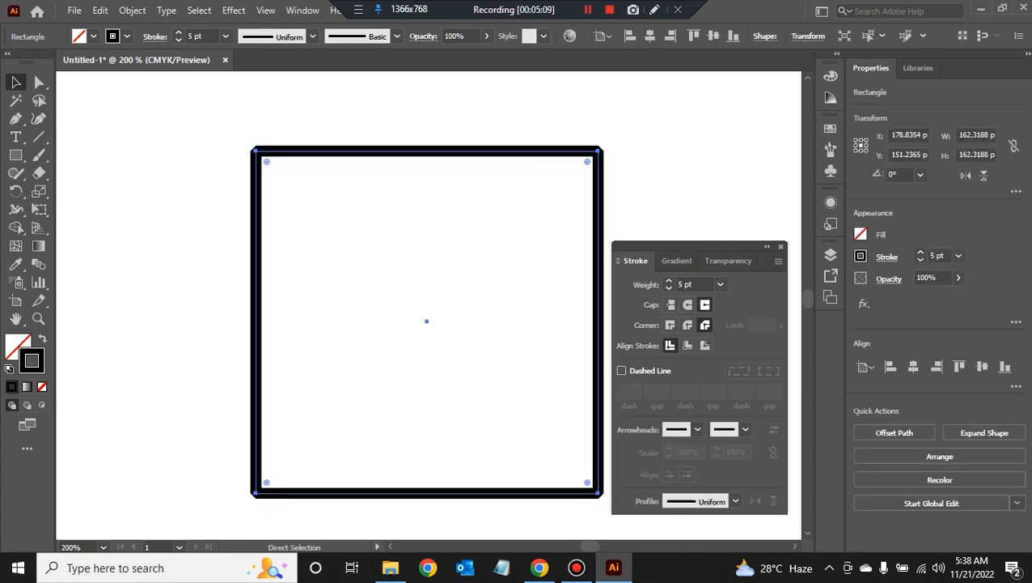
pyautogui.hotkey('ctrl', 'z')
pyautogui.hotkey('ctrl', 'z')
pyautogui.hotkey('ctrl', 'z')
pyautogui.hotkey('ctrl', 'z')
pyautogui.hotkey('ctrl', 'shift', 'a')
# Step: Try selecting the square by its outline, from its empty interior, and with selection marquees inside it and across its edge
pyautogui.moveTo(599, 267); pyautogui.dragTo(522, 244)
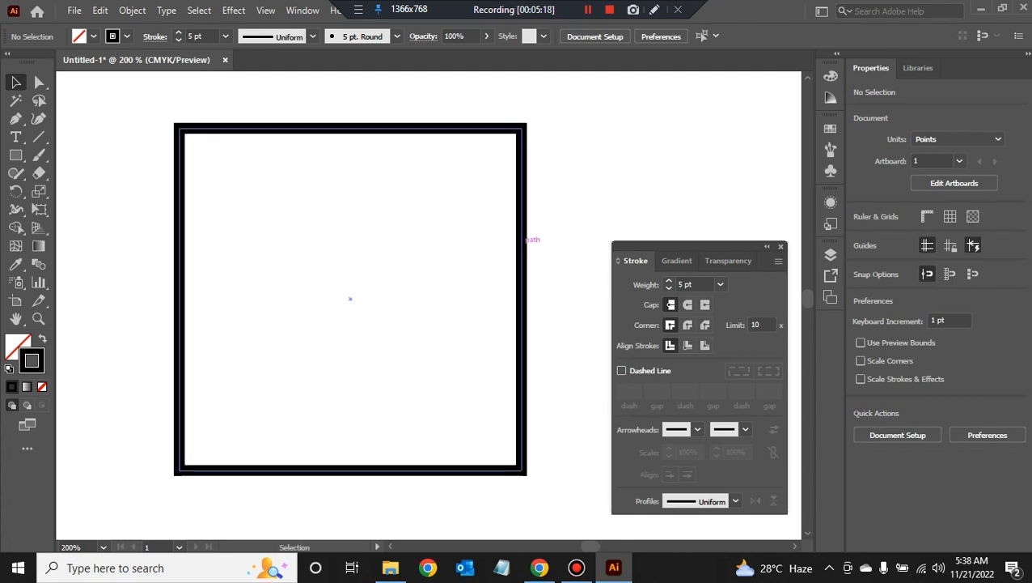
pyautogui.click(525, 239)
pyautogui.hotkey('ctrl', 'shift', 'a')
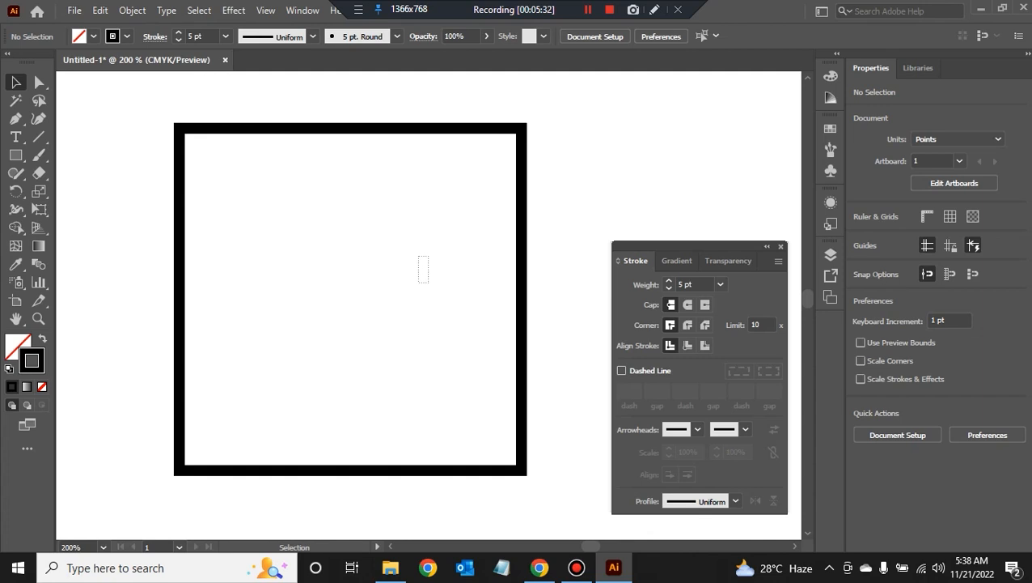
pyautogui.moveTo(394, 237); pyautogui.dragTo(401, 253)
pyautogui.moveTo(332, 223); pyautogui.dragTo(402, 321)
pyautogui.click(411, 471)
pyautogui.click(405, 364)
pyautogui.click(522, 182)
pyautogui.click(578, 129)
pyautogui.moveTo(577, 130); pyautogui.dragTo(456, 349)
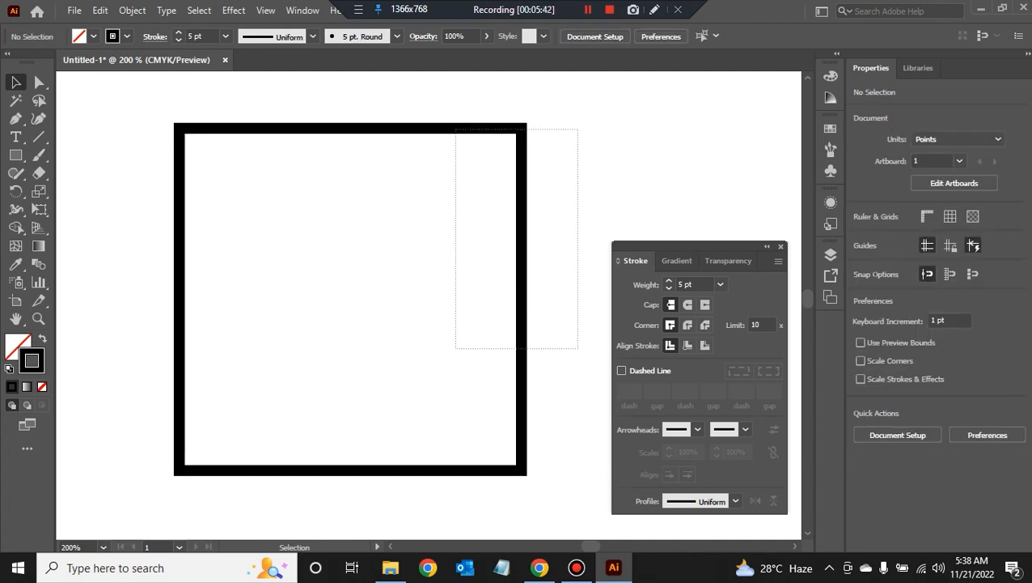
pyautogui.moveTo(456, 349); pyautogui.dragTo(455, 349)
pyautogui.click(455, 349)
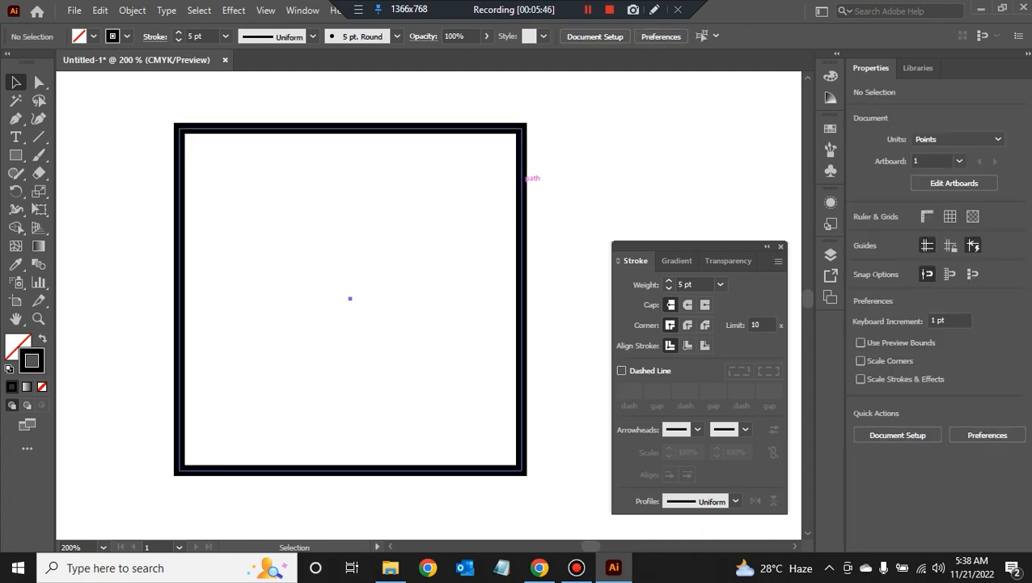
# Step: Select the square by its outline twice, clearing the selection once from outside and once from its empty interior
pyautogui.click(525, 177)
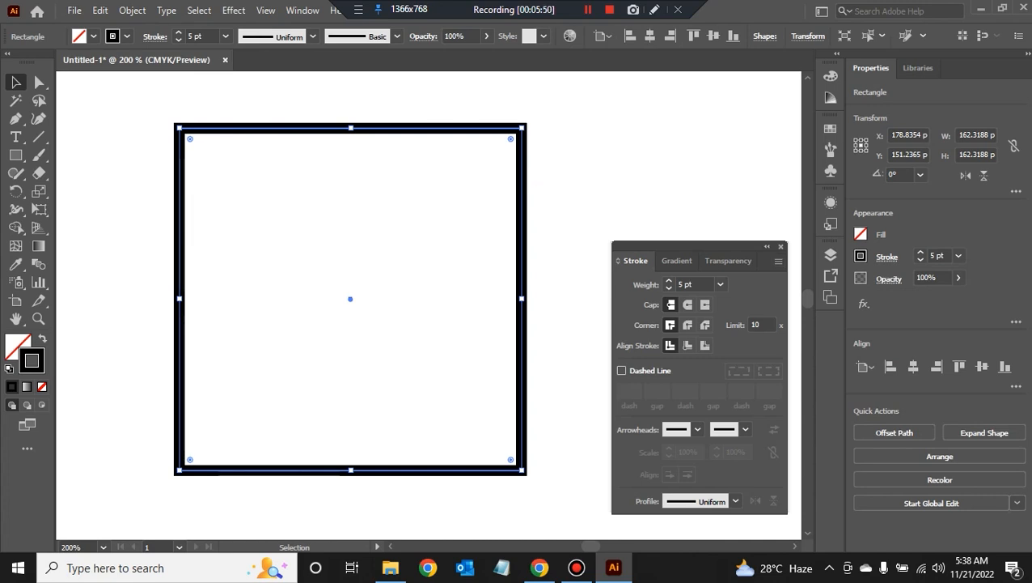
pyautogui.click(572, 234)
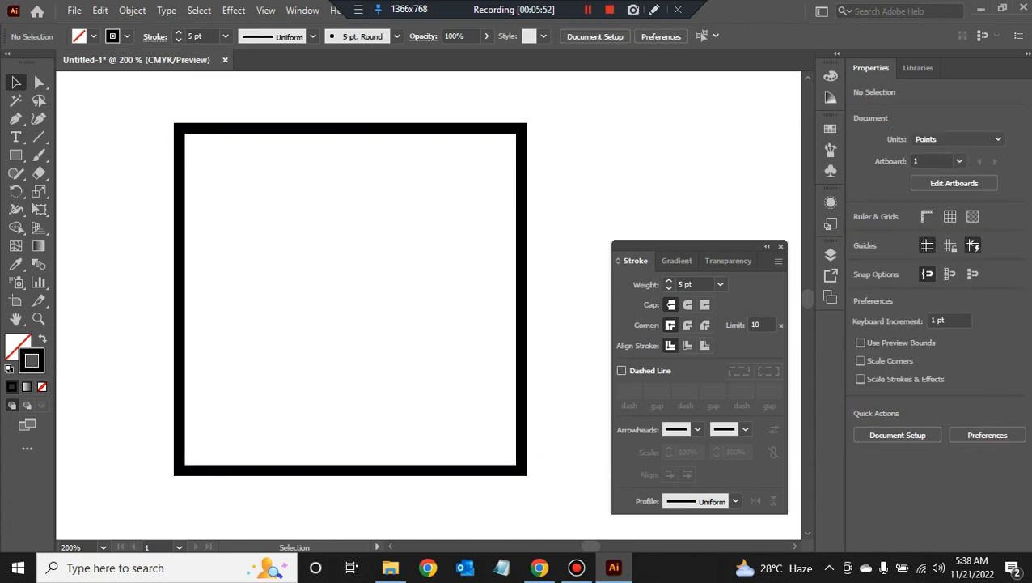
pyautogui.click(524, 174)
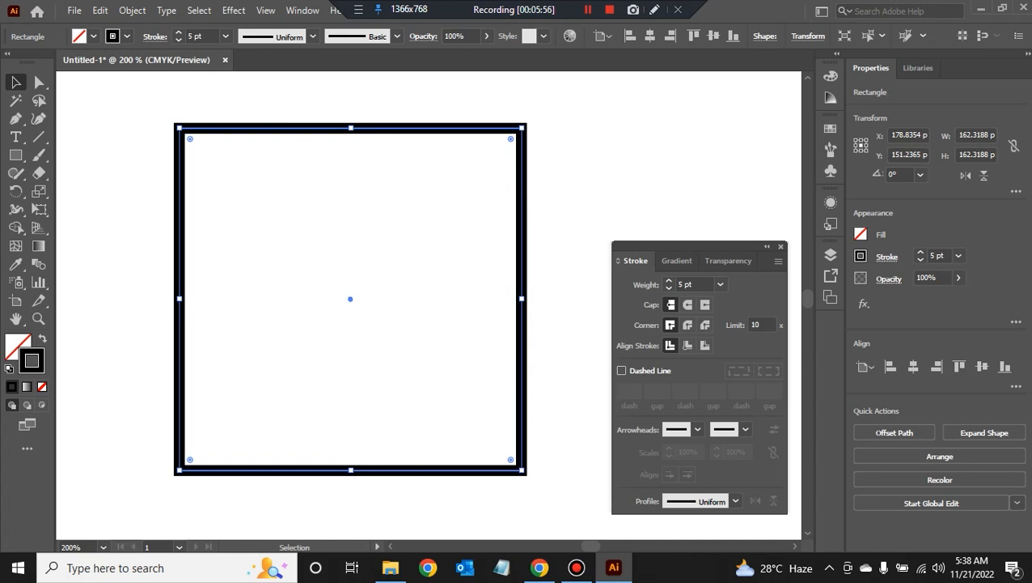
pyautogui.click(500, 198)
# Step: Select the square for a close view of its upper-right corner, try the Round Cap, and restore the Butt Cap
pyautogui.press('z')
pyautogui.click(499, 197)
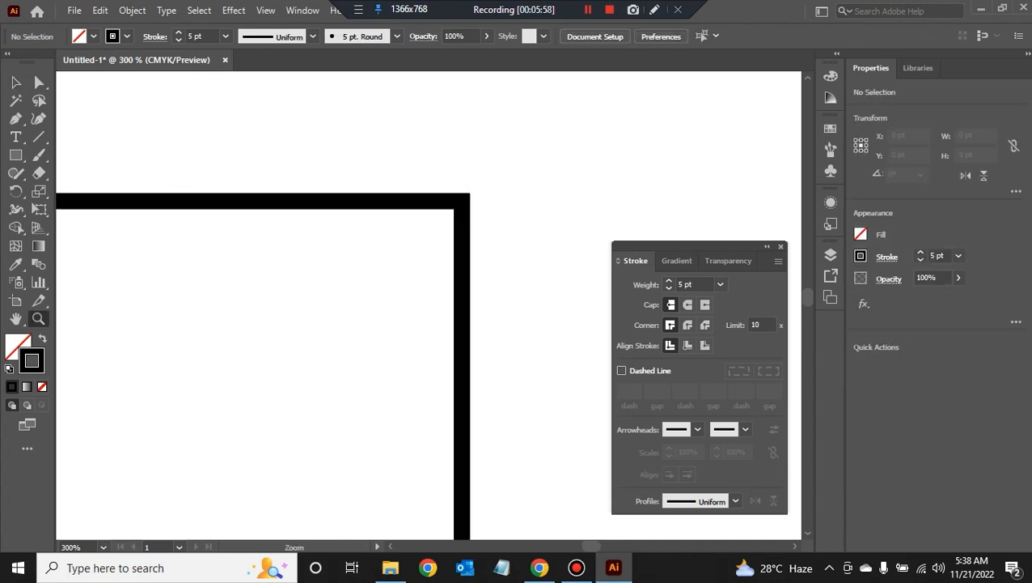
pyautogui.click(489, 245)
pyautogui.click(461, 325)
pyautogui.press('space')
pyautogui.moveTo(461, 325); pyautogui.dragTo(580, 241)
pyautogui.click(15, 82)
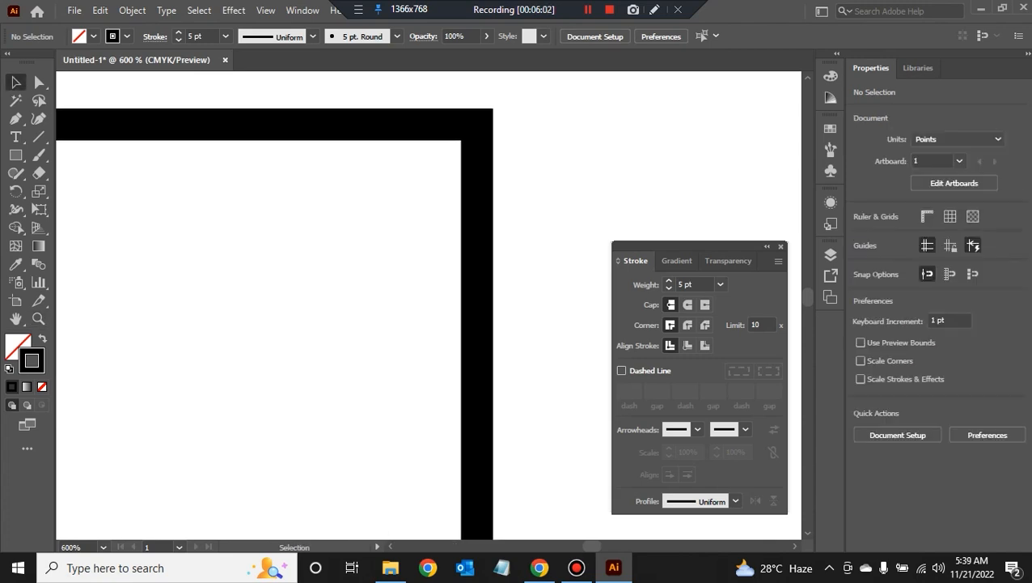
pyautogui.click(441, 124)
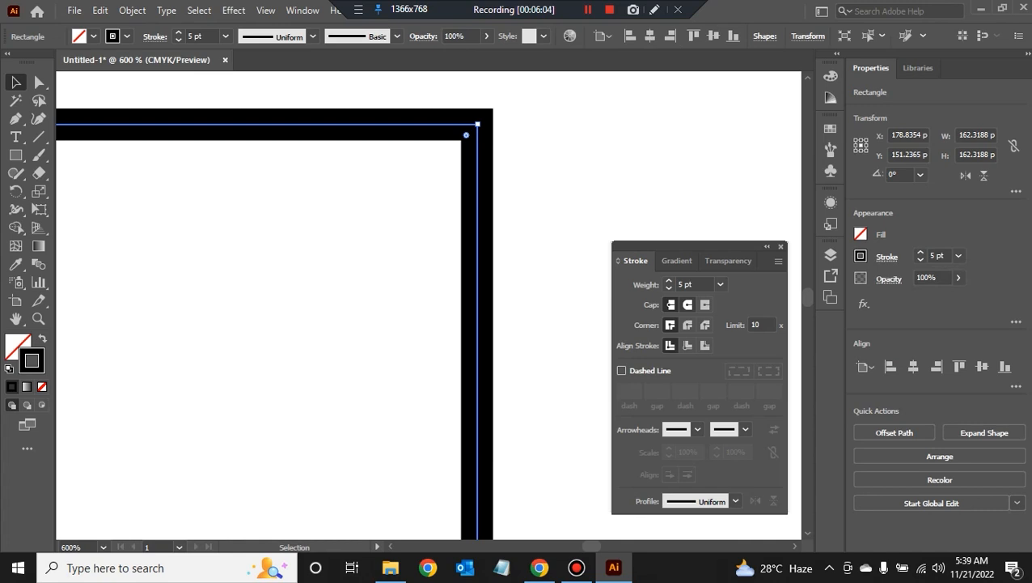
pyautogui.click(687, 305)
pyautogui.click(671, 304)
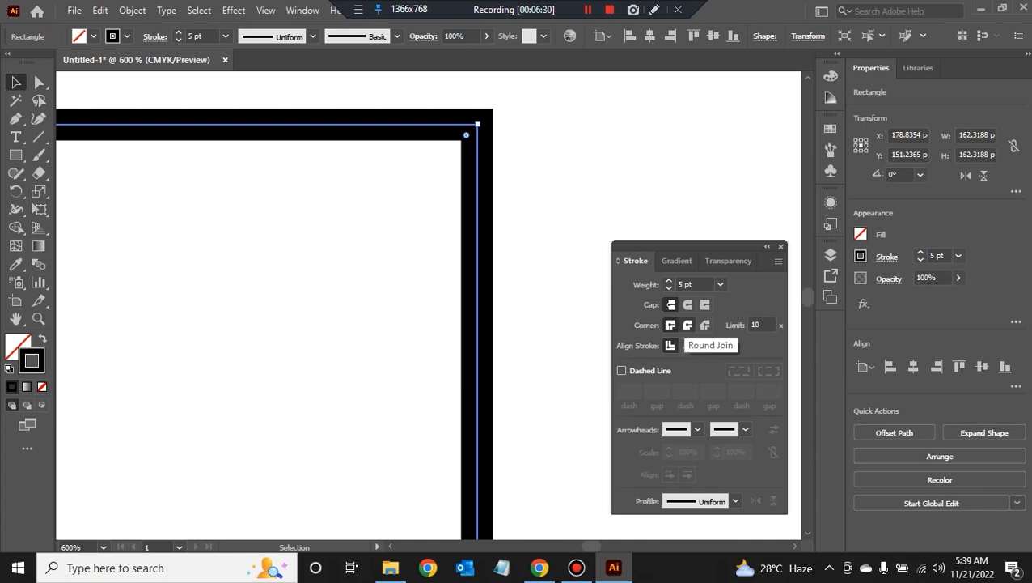
# Step: Try the Round Join on the reselected square's corners, restore the Miter Join, and clear the selection
pyautogui.click(562, 279)
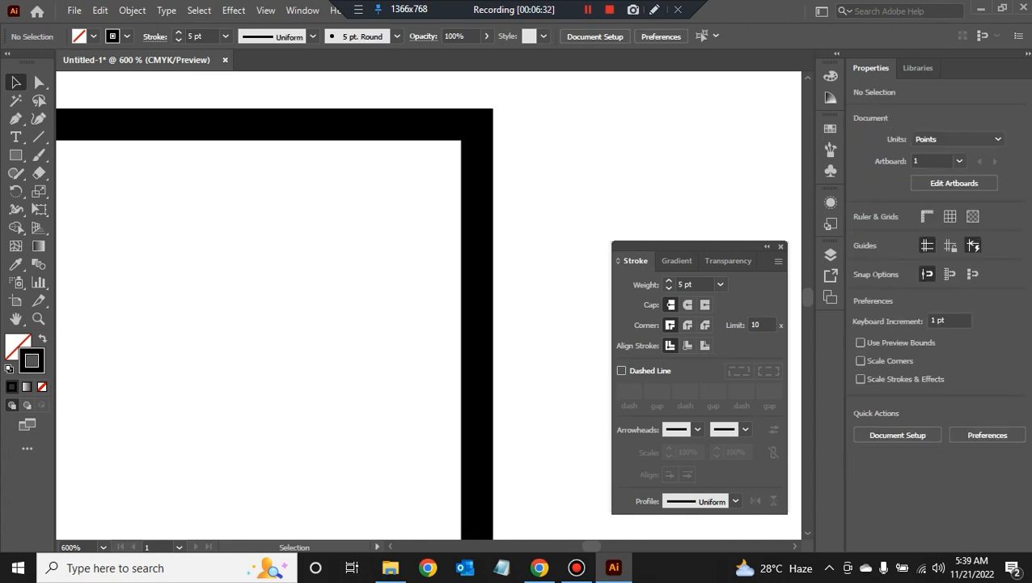
pyautogui.click(478, 143)
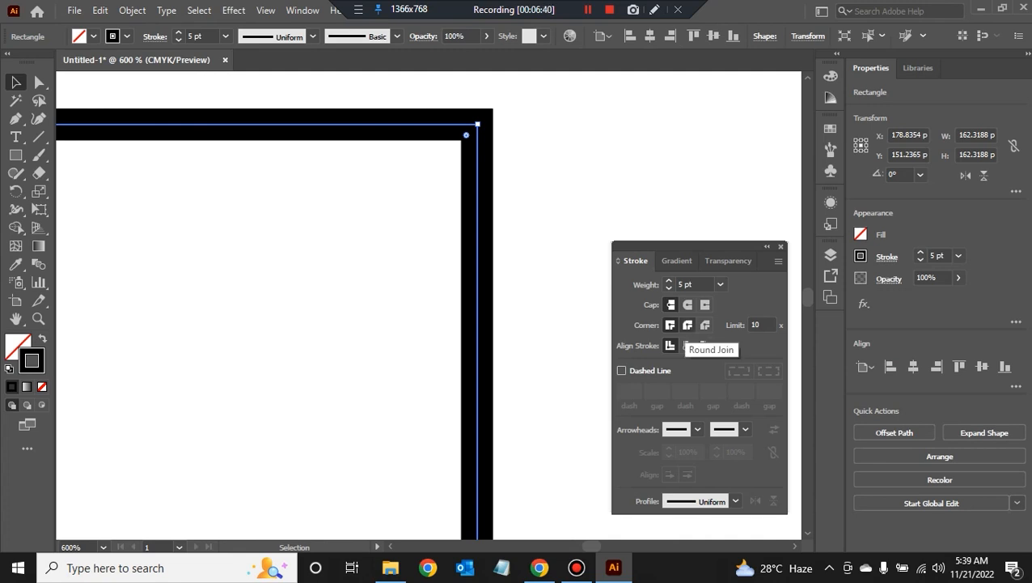
pyautogui.click(688, 324)
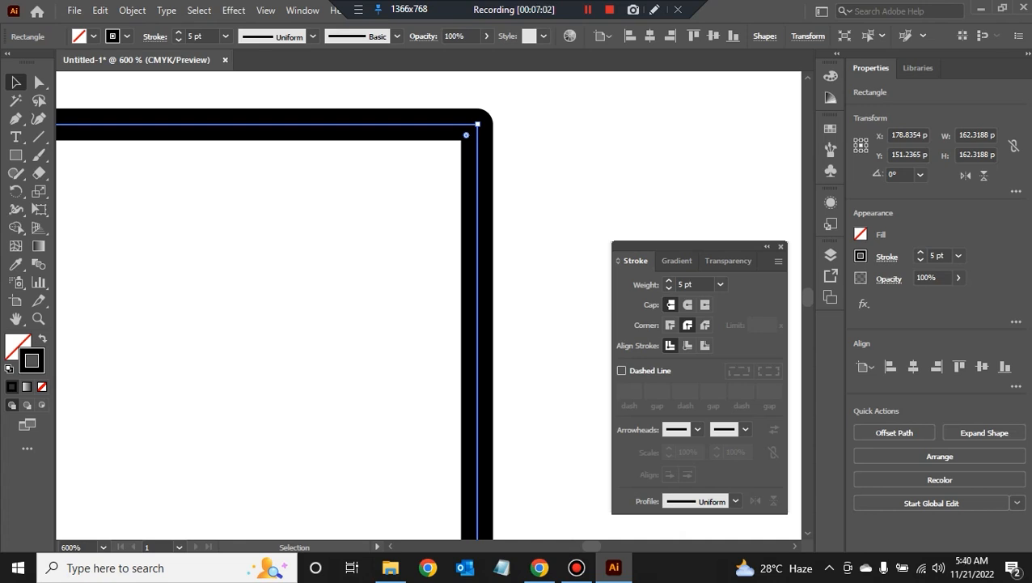
pyautogui.click(670, 324)
pyautogui.hotkey('ctrl', 'shift', 'a')
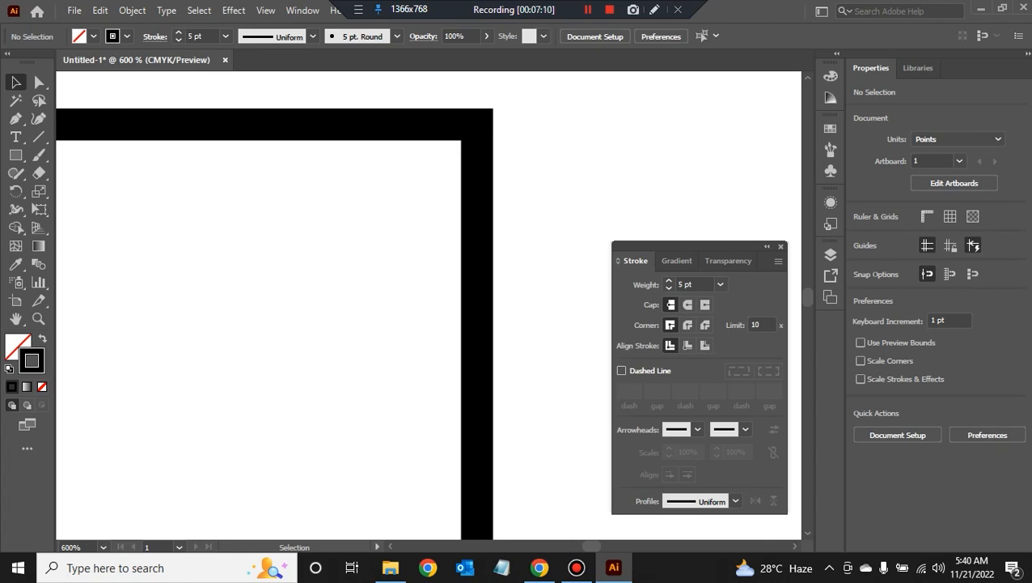
# Step: Select the square by its outline, apply the Round Join to its stroke corners, and view the whole square
pyautogui.click(478, 176)
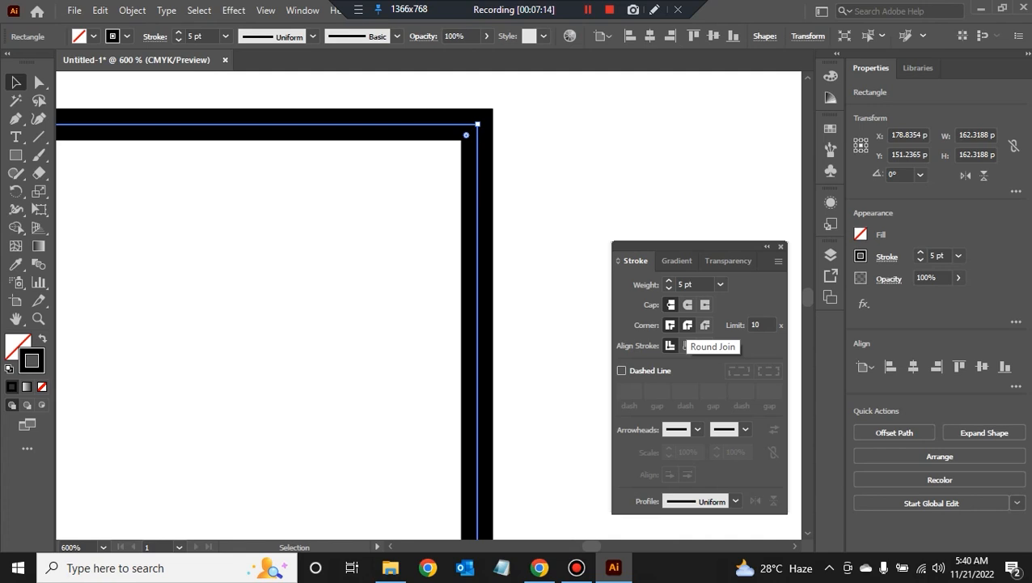
pyautogui.click(688, 324)
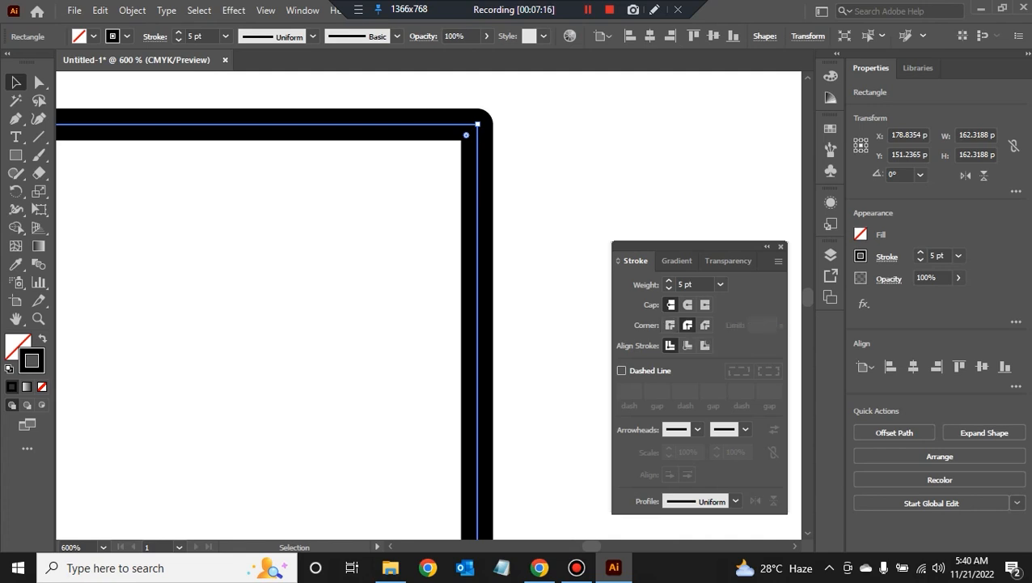
pyautogui.hotkey('ctrl', '-')
pyautogui.hotkey('ctrl', '-')
pyautogui.hotkey('ctrl', '-')
pyautogui.hotkey('ctrl', '-')
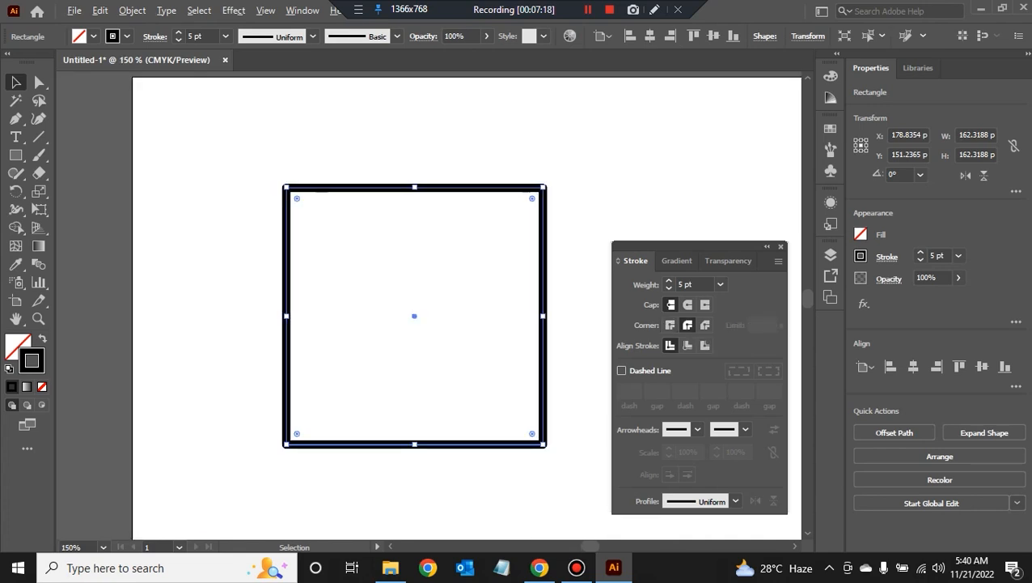
pyautogui.hotkey('ctrl', '+')
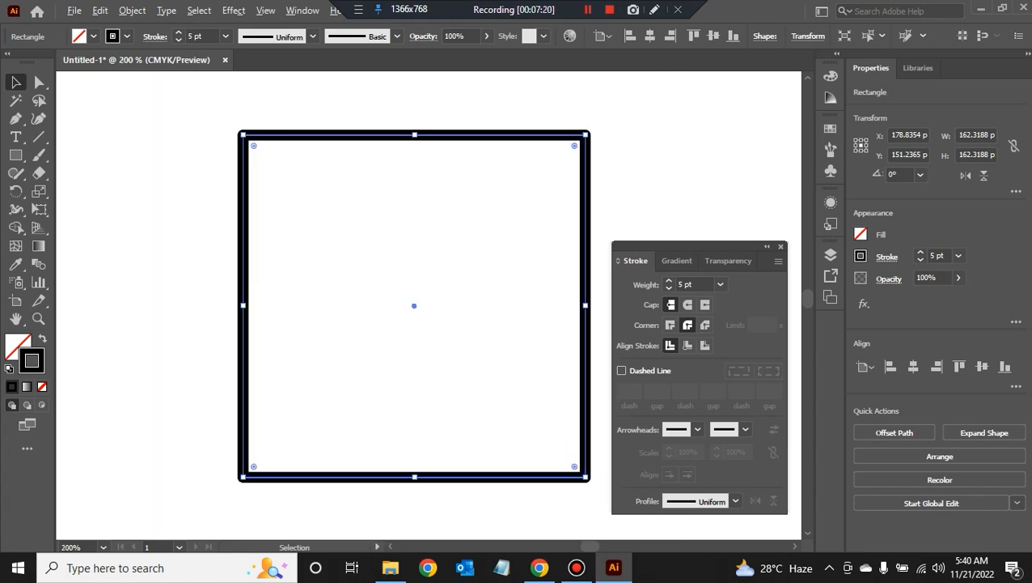
# Step: Reselect the square by its outline, apply the Bevel Join to its corners, and clear the selection for a close view of the upper-right corner
pyautogui.hotkey('ctrl', 'shift', 'a')
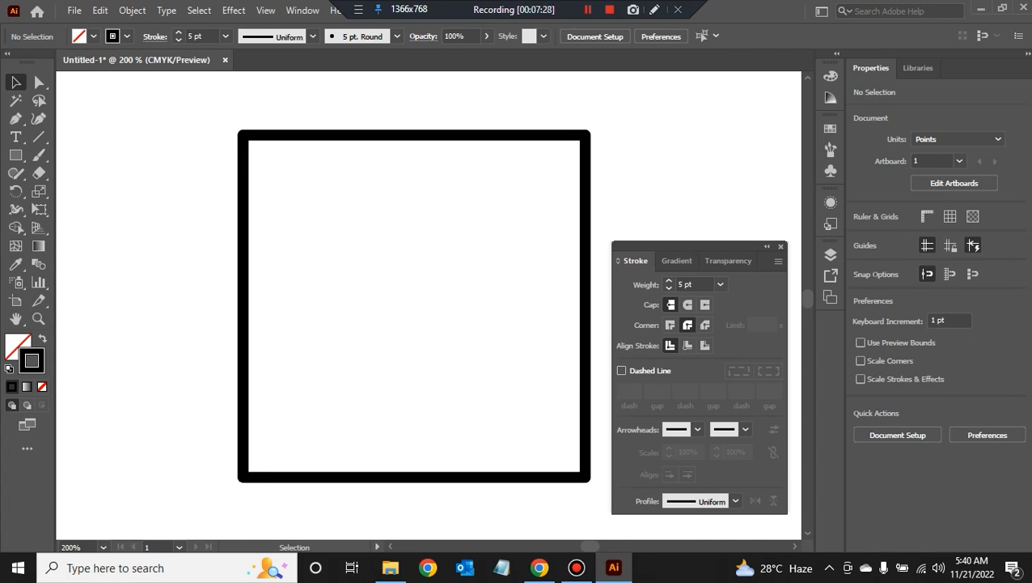
pyautogui.click(488, 135)
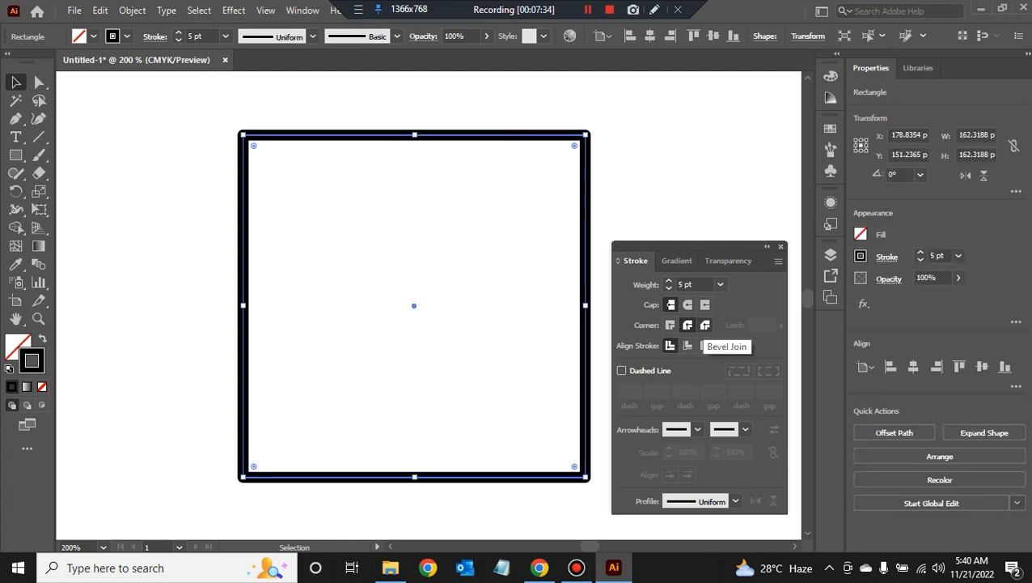
pyautogui.click(704, 324)
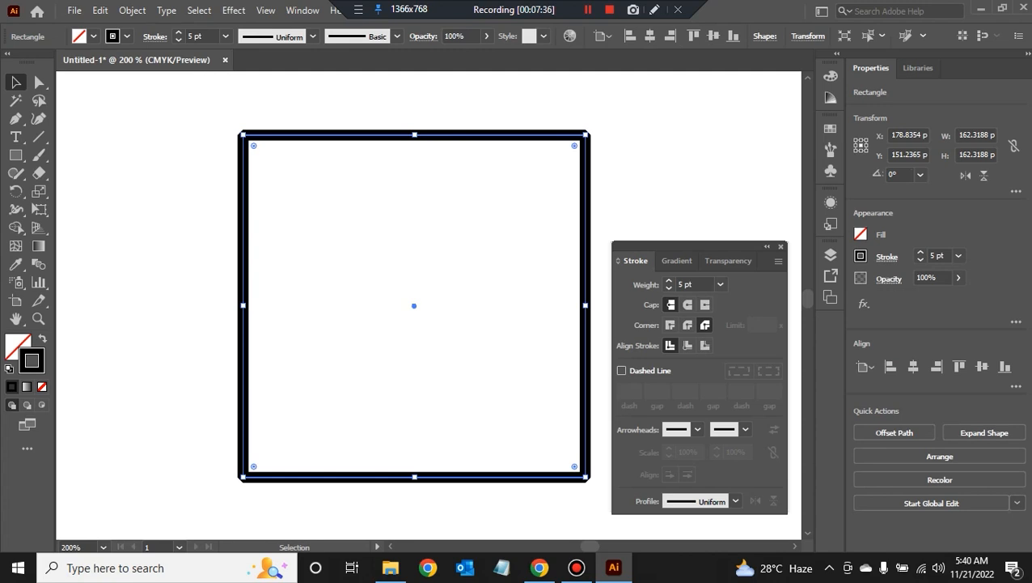
pyautogui.click(697, 190)
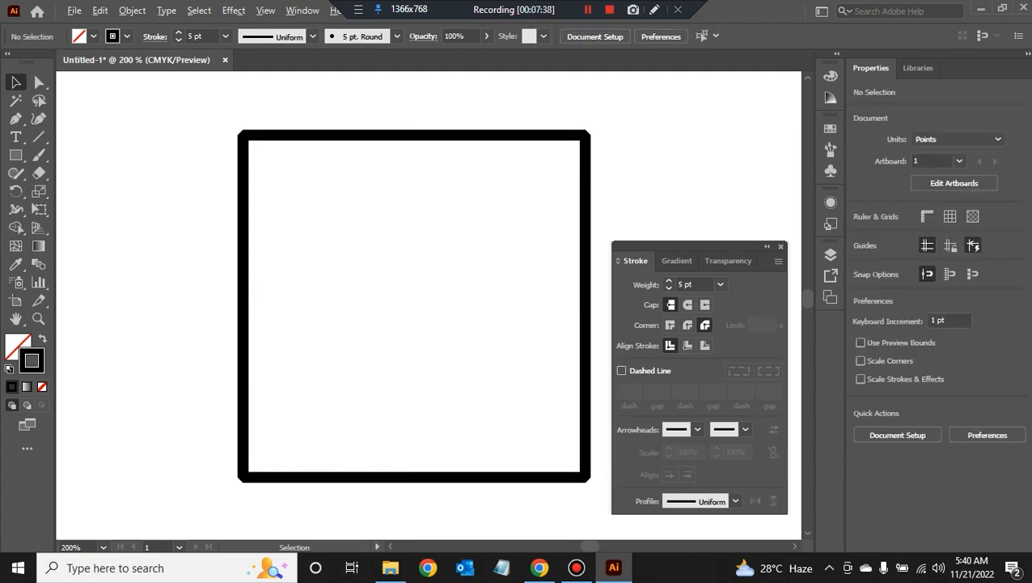
pyautogui.scroll(3, 568, 162)
pyautogui.moveTo(568, 162); pyautogui.dragTo(435, 287)
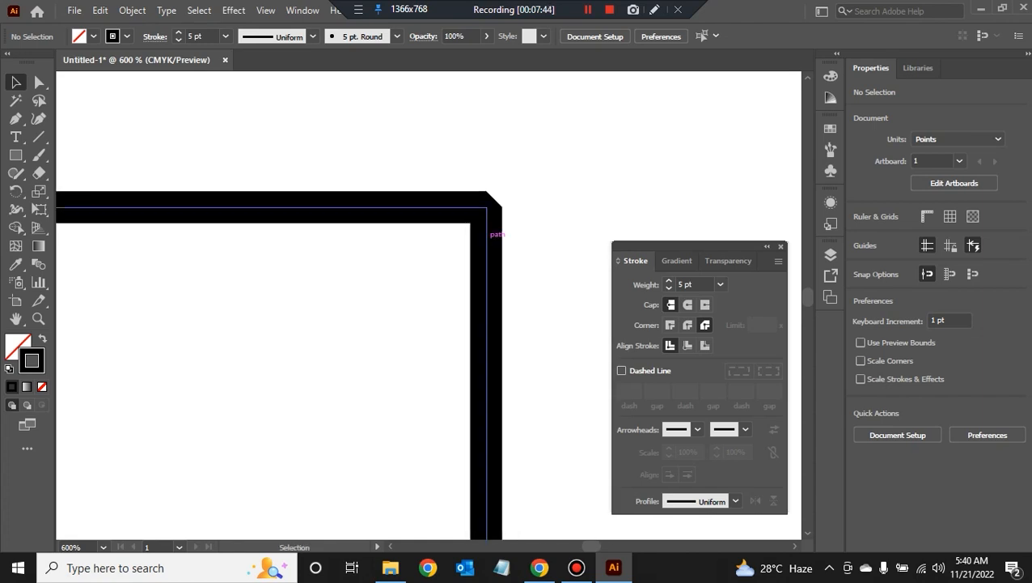
# Step: Select the square and compare the Round Join with the Bevel Join on its corner, keep Bevel, and clear the selection
pyautogui.click(475, 217)
pyautogui.click(688, 324)
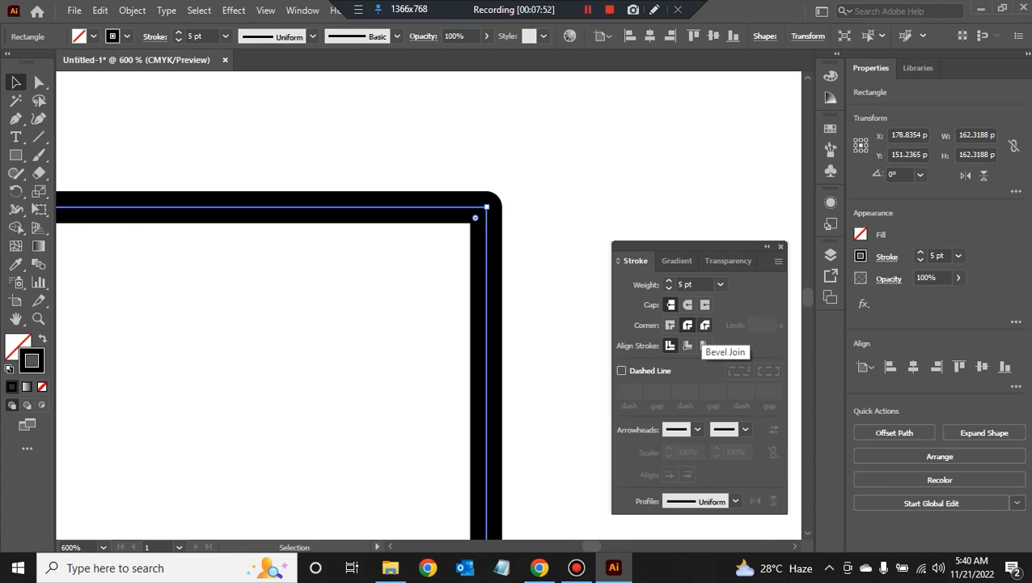
pyautogui.click(705, 325)
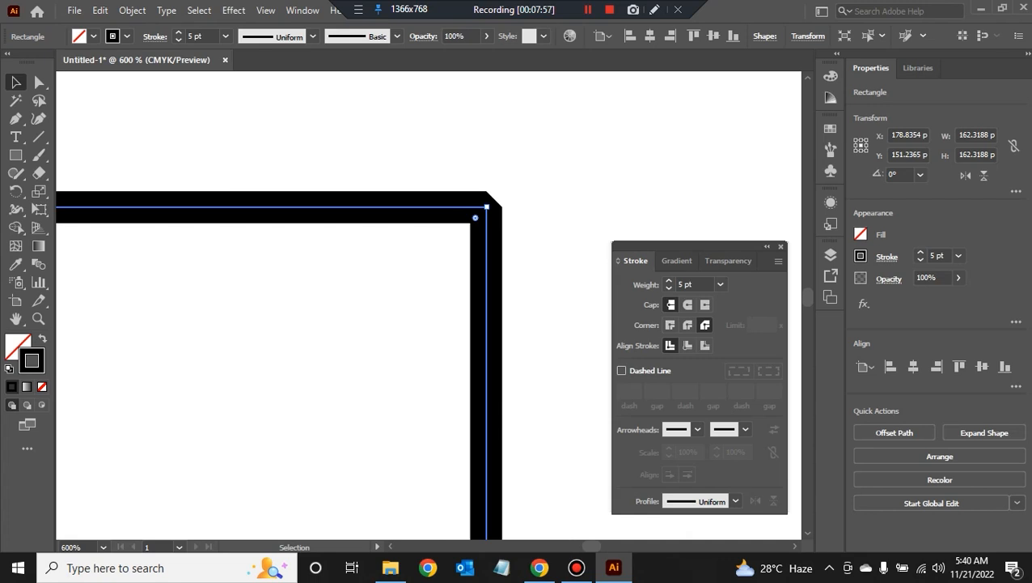
pyautogui.hotkey('ctrl', 'shift', 'a')
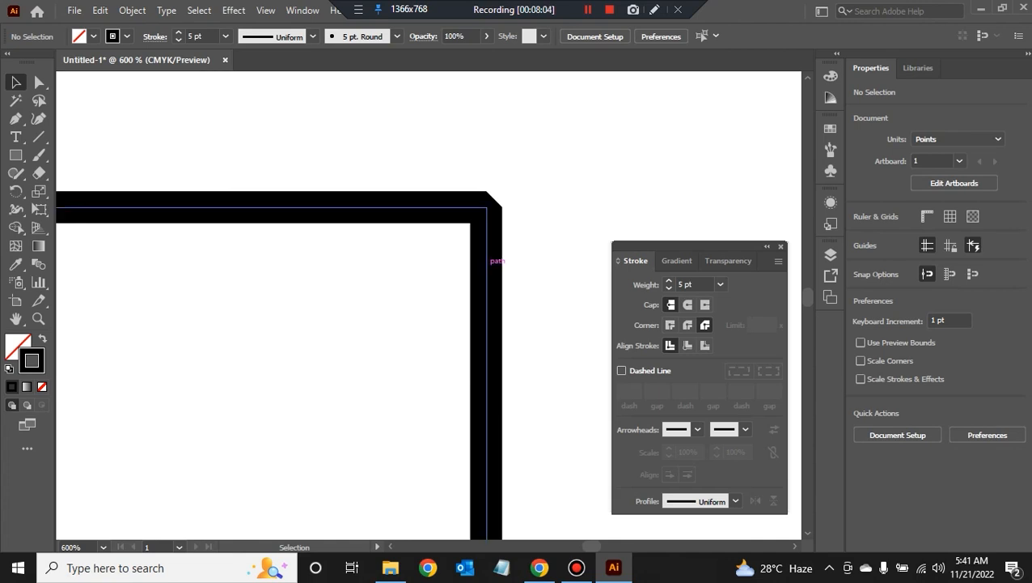
# Step: Restore the Miter Join on the reselected square, try aligning its stroke to the inside, and return the stroke alignment to center
pyautogui.click(488, 261)
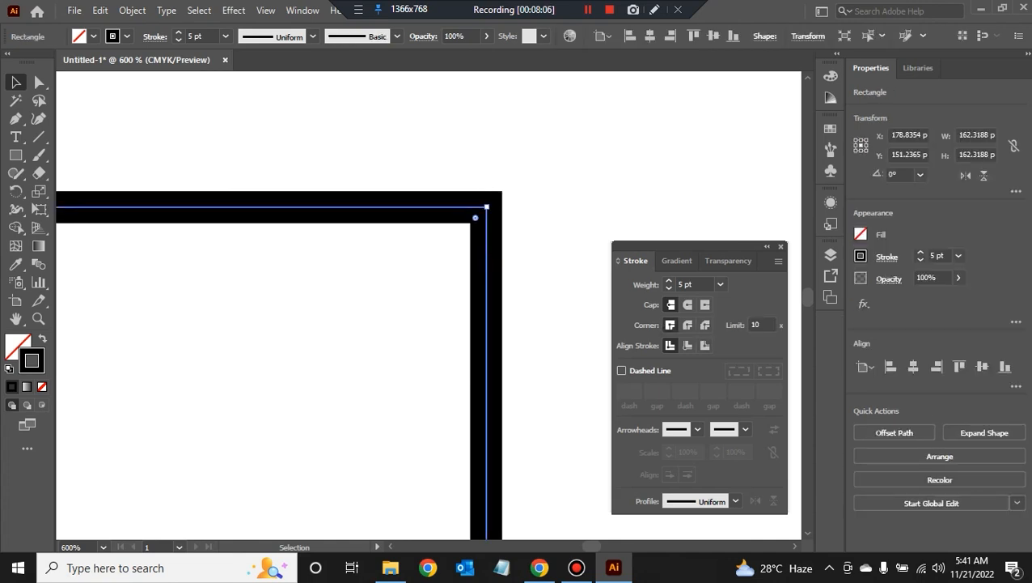
pyautogui.click(688, 344)
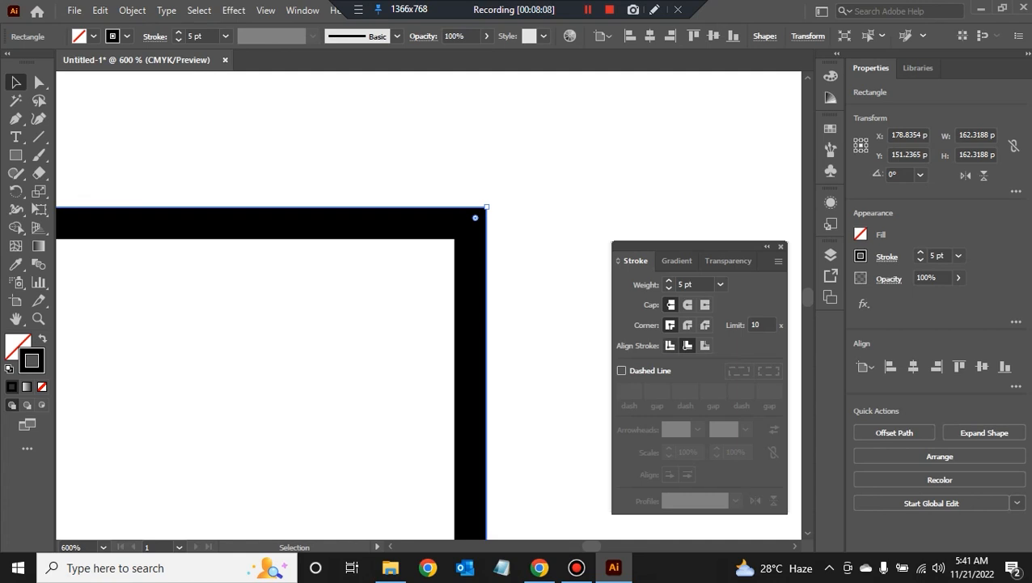
pyautogui.click(670, 345)
pyautogui.hotkey('ctrl', 'shift', 'a')
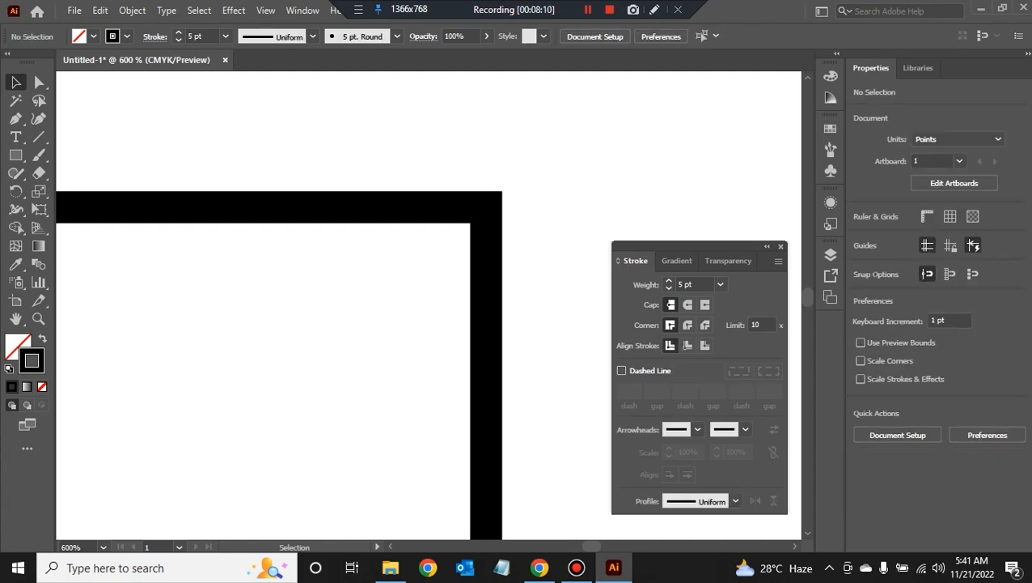
pyautogui.moveTo(453, 323); pyautogui.dragTo(522, 278)
pyautogui.hotkey('ctrl', '-')
pyautogui.hotkey('ctrl', '-')
pyautogui.moveTo(445, 372); pyautogui.dragTo(557, 288)
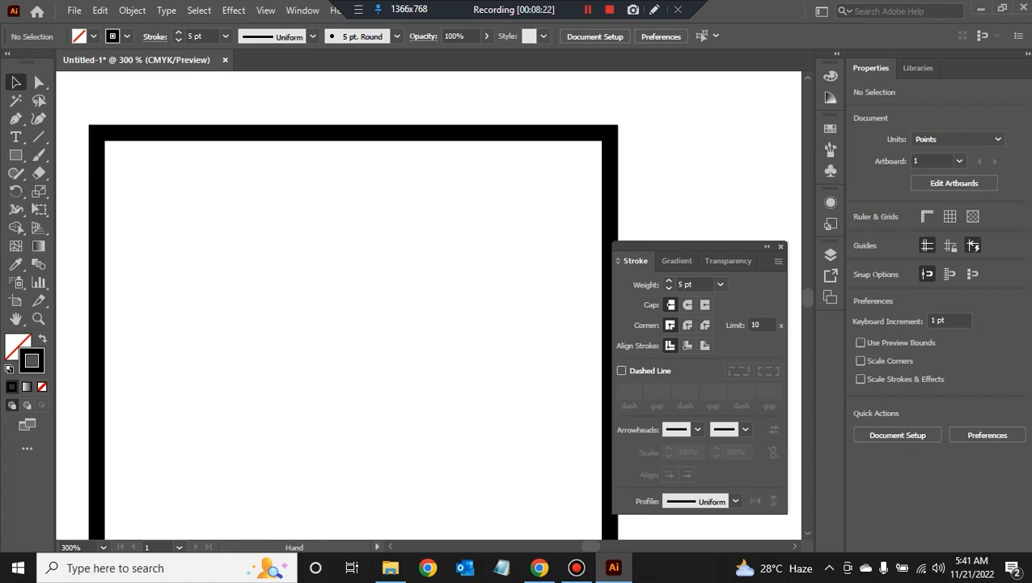
# Step: Select the square, align its stroke to the inside, and clear the selection after reselecting it by its outline
pyautogui.hotkey('ctrl', 'a')
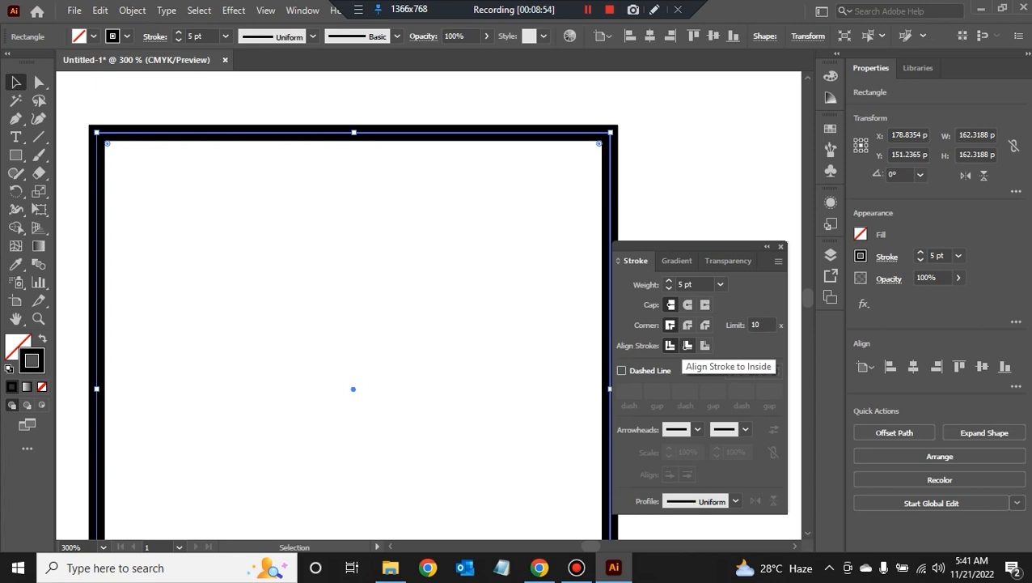
pyautogui.scroll(-1, 453, 325)
pyautogui.moveTo(453, 325); pyautogui.dragTo(459, 244)
pyautogui.click(688, 344)
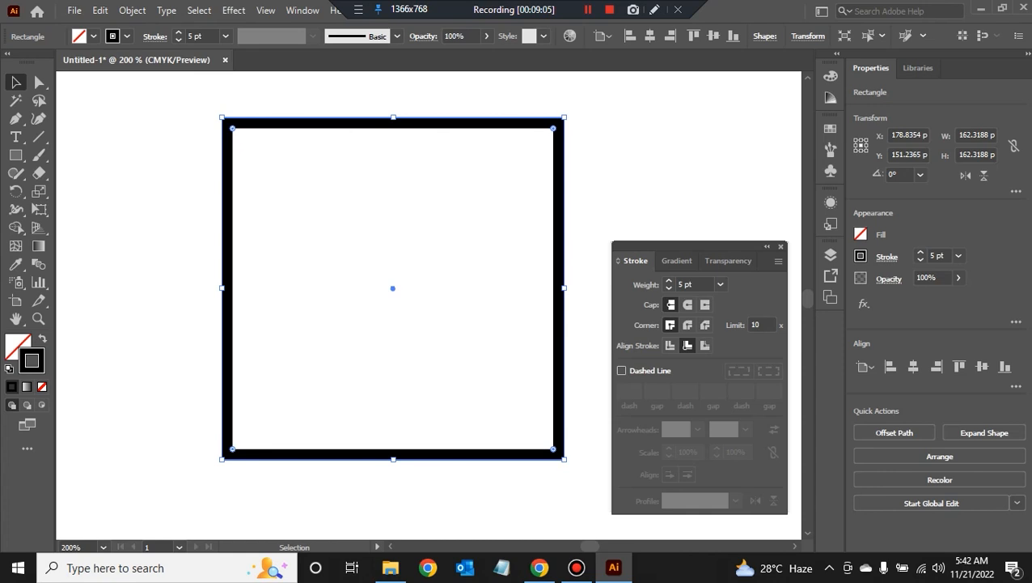
pyautogui.click(573, 225)
pyautogui.click(560, 227)
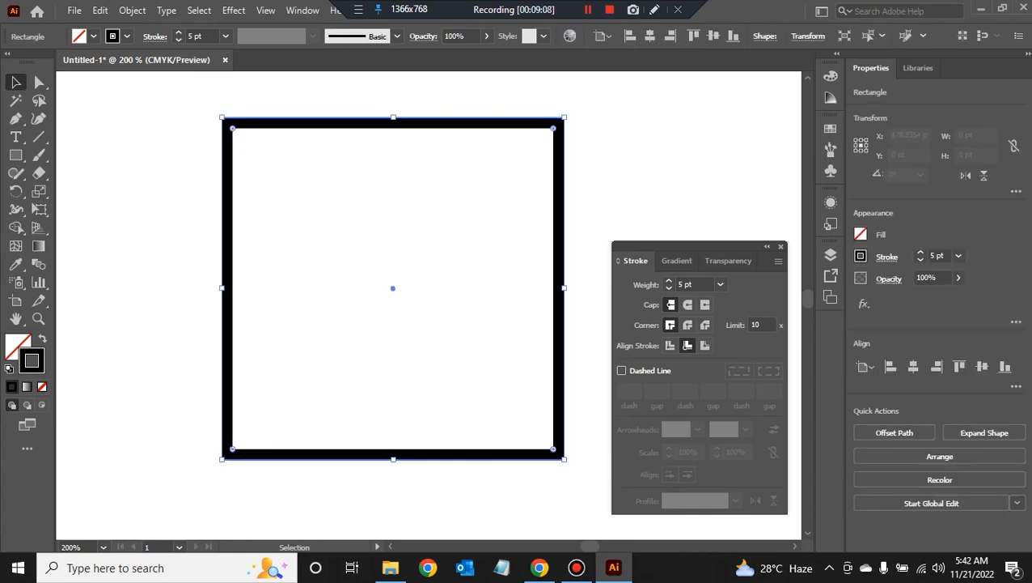
pyautogui.click(584, 227)
pyautogui.press('ctrl')
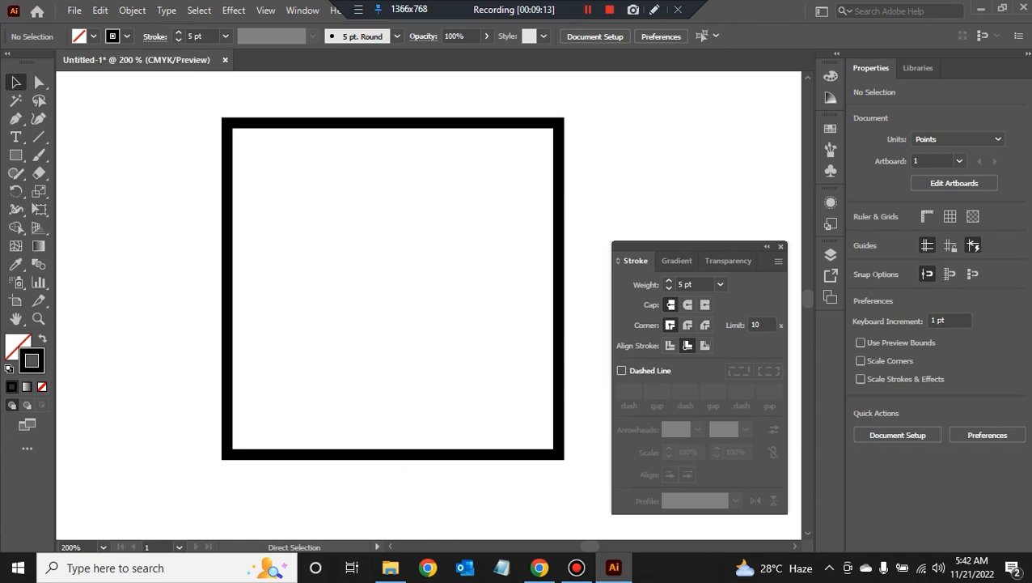
# Step: Reselect the square and compare center with inside stroke alignment, leaving the stroke aligned to the inside
pyautogui.hotkey('ctrl', 'a')
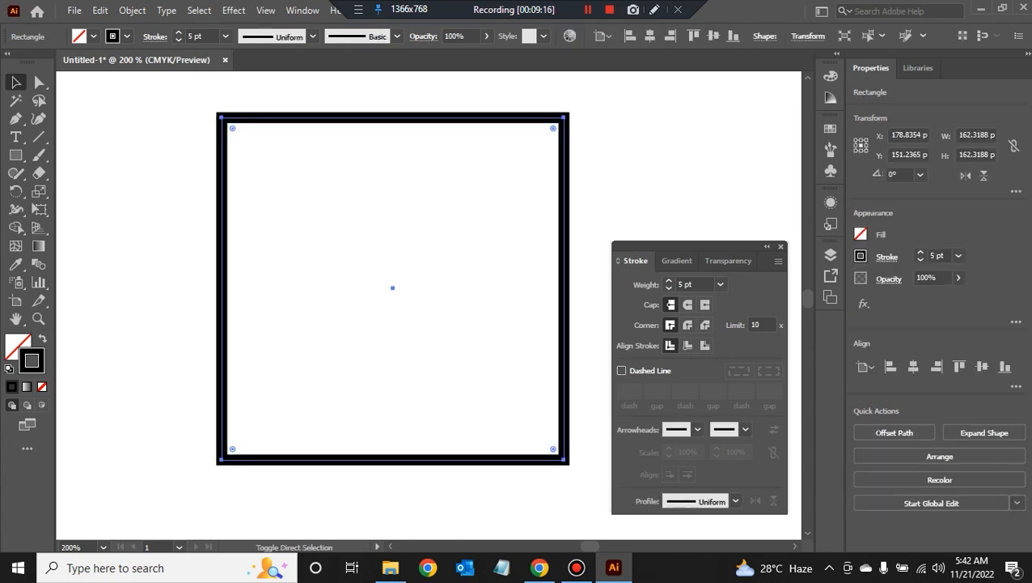
pyautogui.click(688, 346)
pyautogui.hotkey('ctrl', 'z')
pyautogui.hotkey('ctrl', 'shift', 'z')
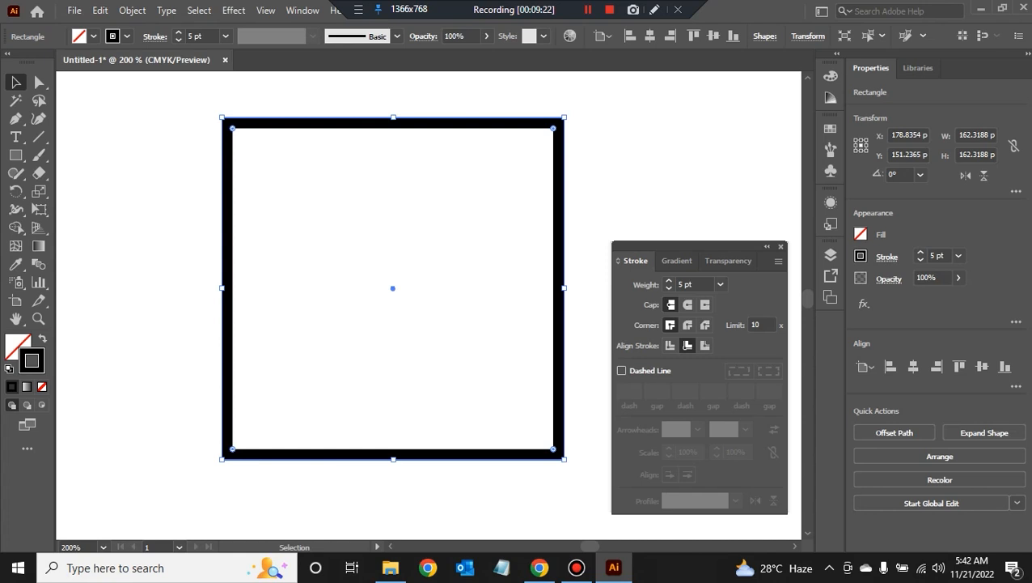
# Step: Compare the square's path under the Direct Selection and Selection tools, and restore its stroke alignment to center
pyautogui.press('a')
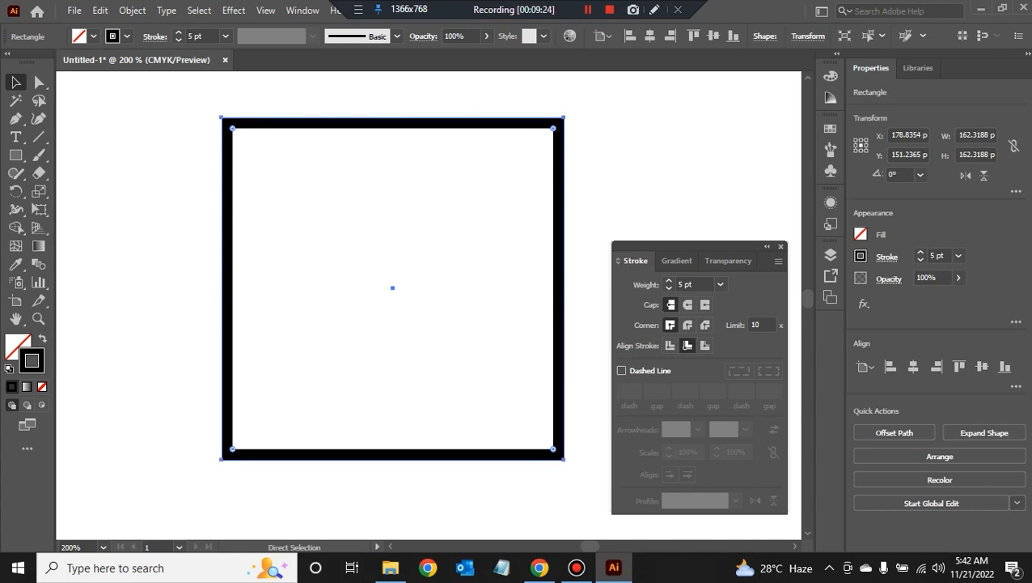
pyautogui.press('v')
pyautogui.press('a')
pyautogui.press('v')
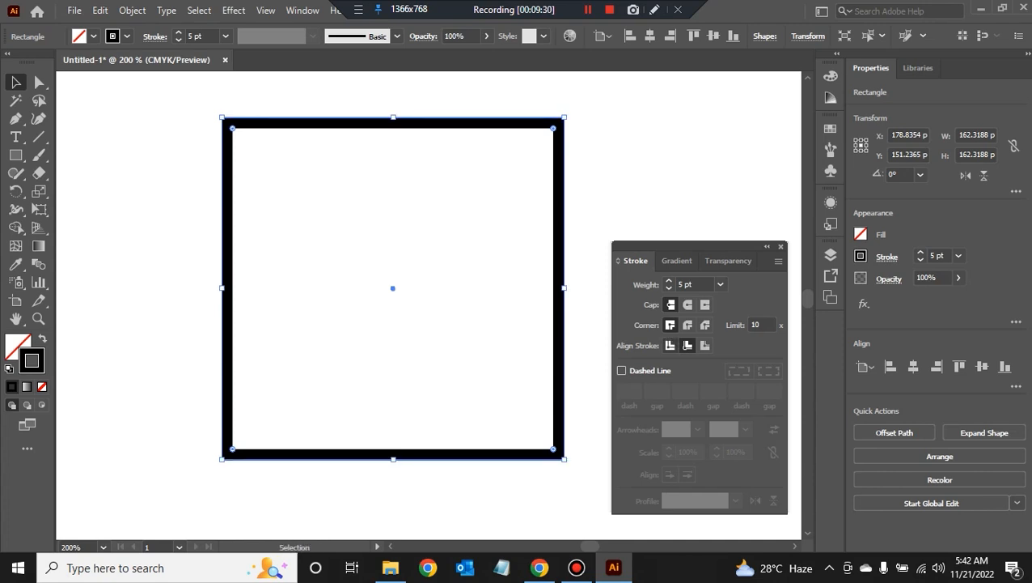
pyautogui.click(670, 345)
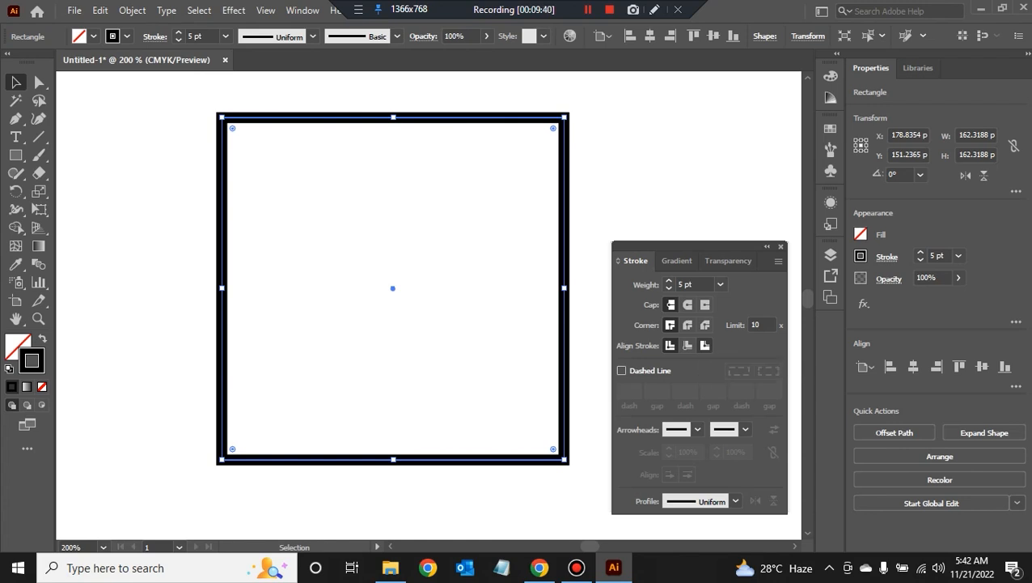
# Step: Reselect the square by its outline, align its stroke to the outside, and show its path with the Direct Selection tool
pyautogui.click(668, 182)
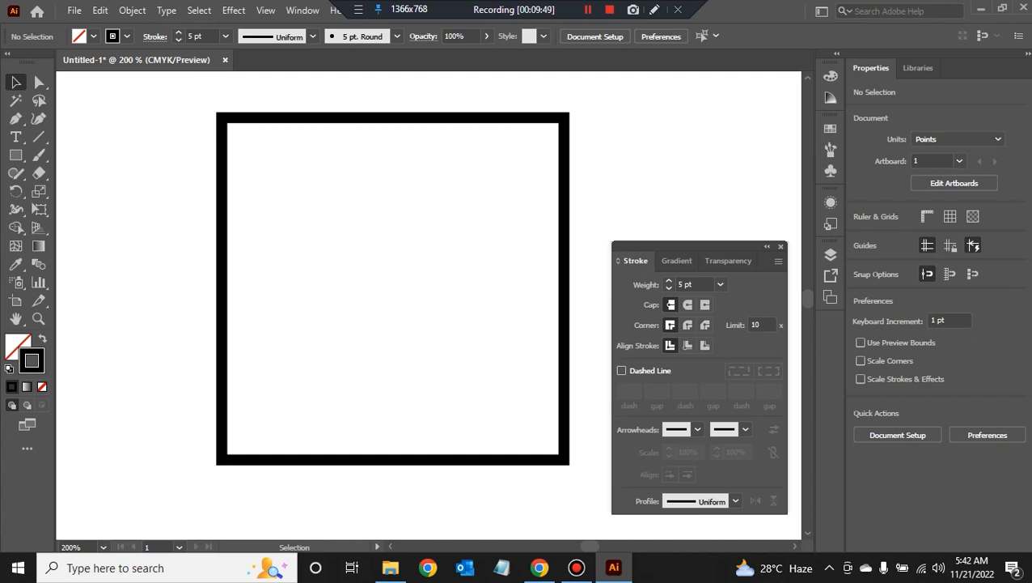
pyautogui.click(566, 295)
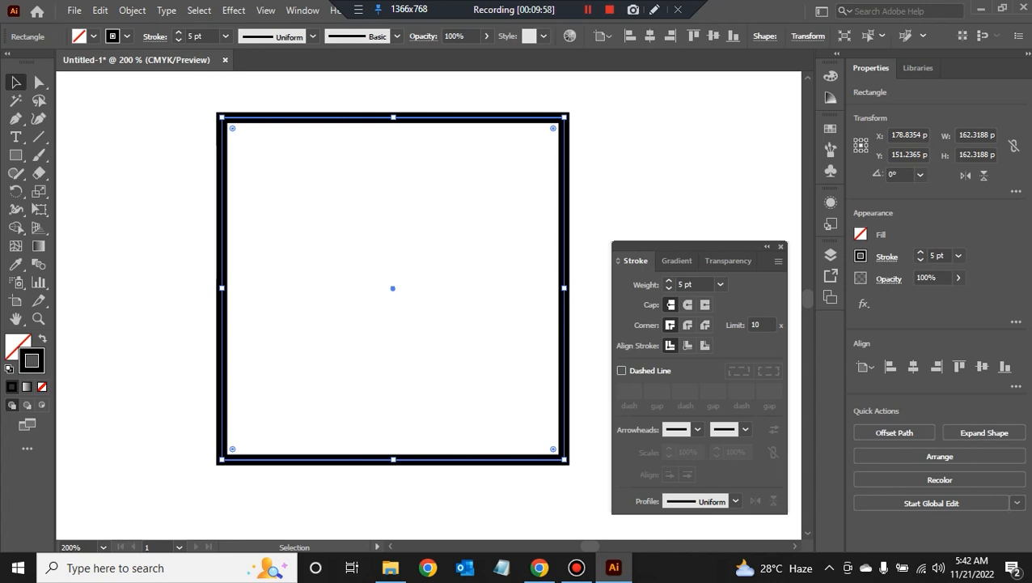
pyautogui.hotkey('ctrl', 'shift', 'a')
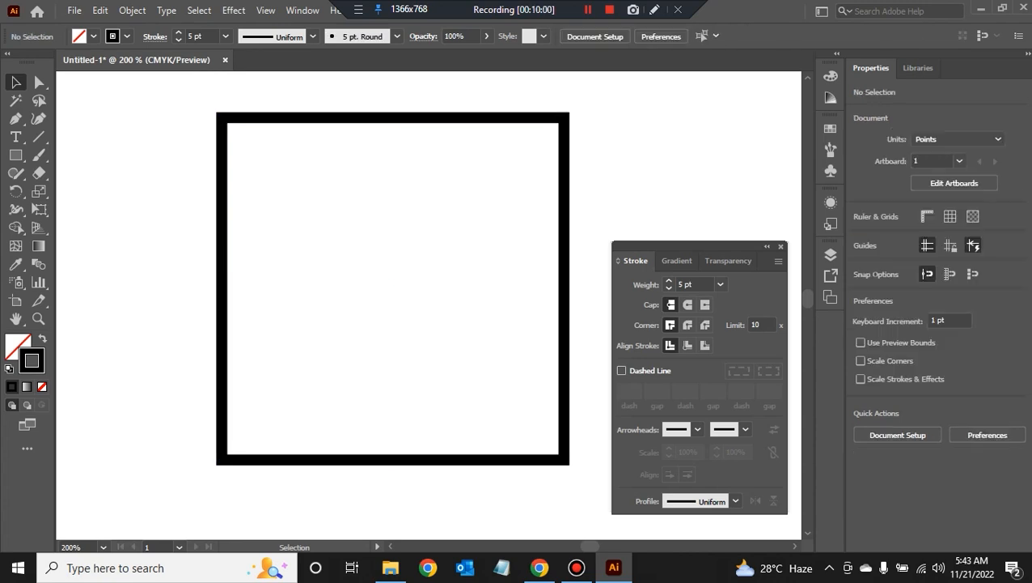
pyautogui.click(565, 268)
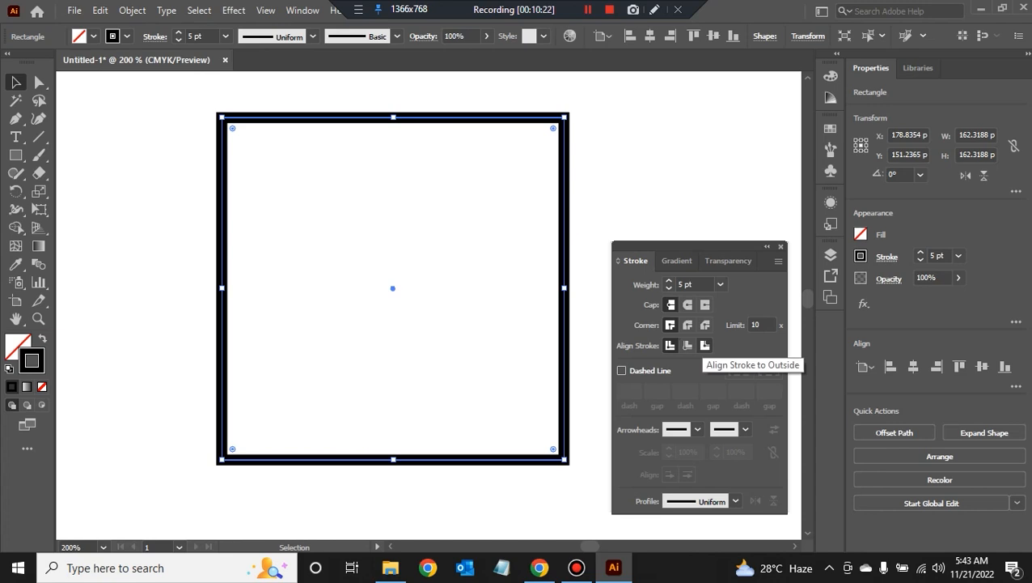
pyautogui.click(705, 344)
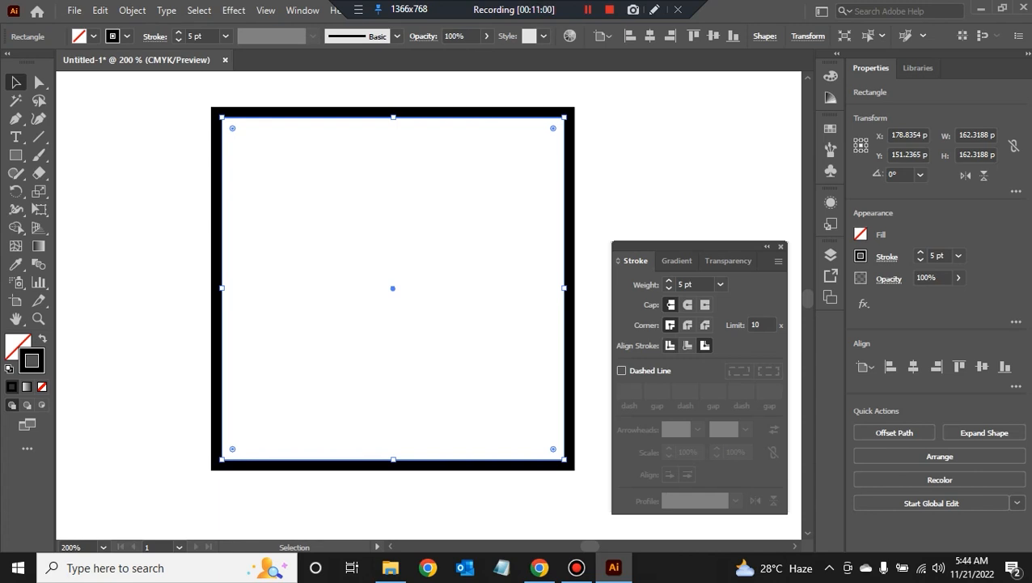
pyautogui.press('a')
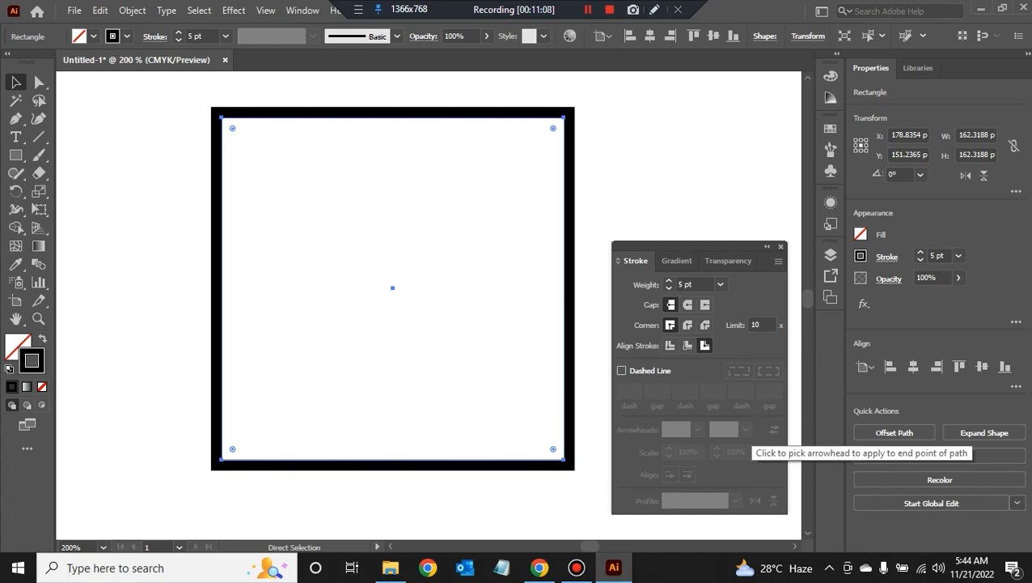
# Step: Alternate the square's stroke alignment between center and outside, keep it outside, and clear the selection
pyautogui.click(670, 345)
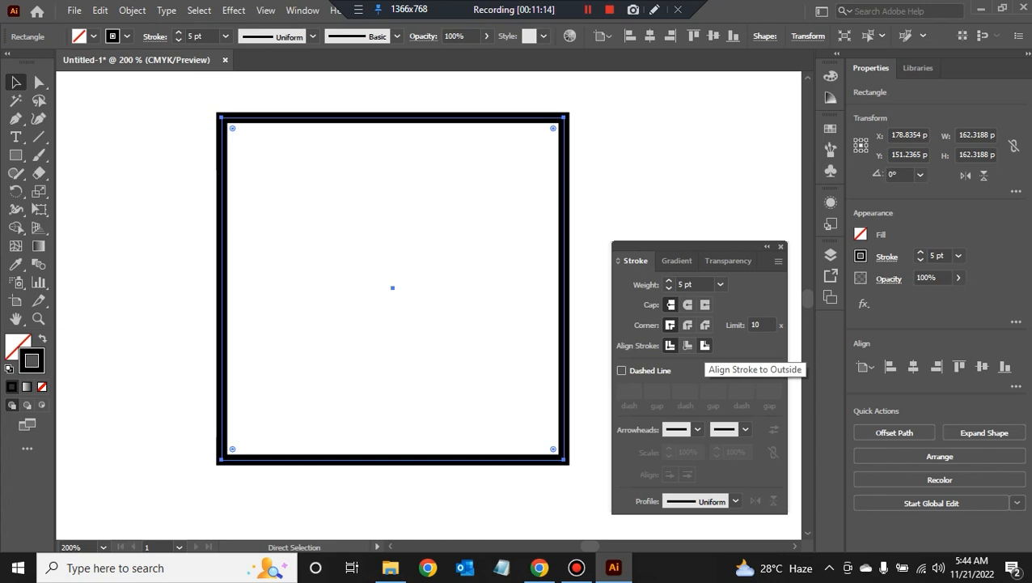
pyautogui.click(705, 345)
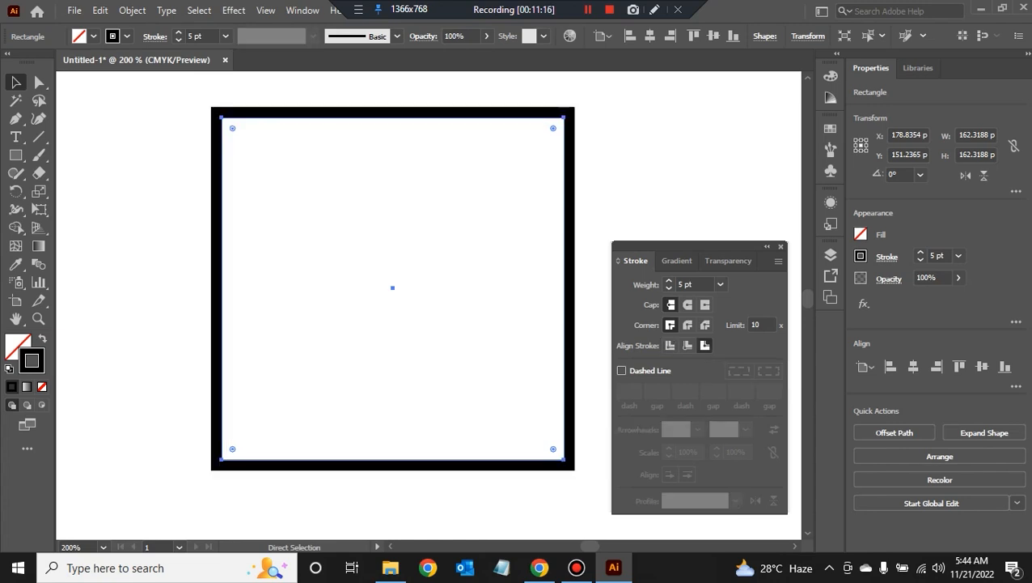
pyautogui.click(670, 346)
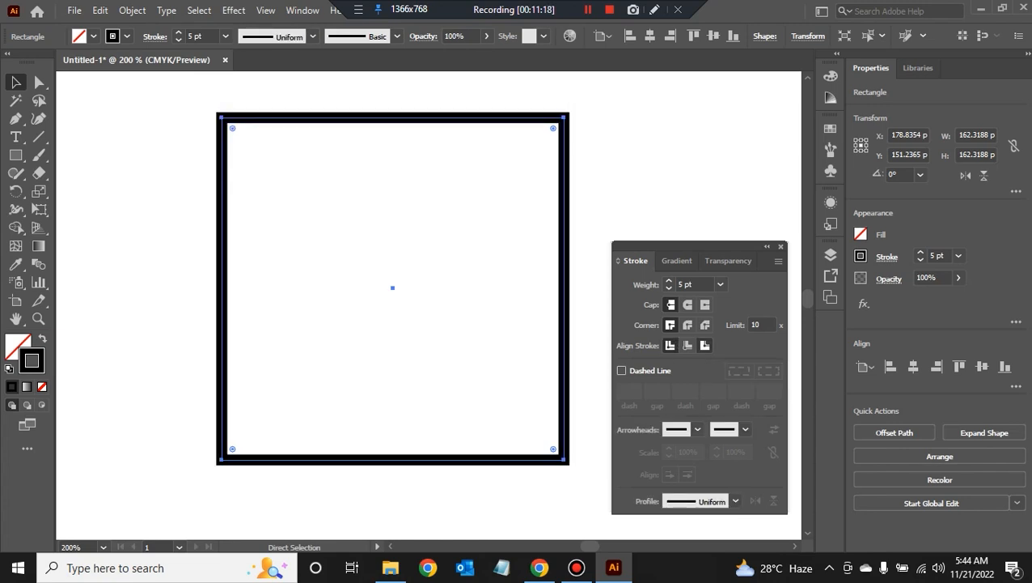
pyautogui.click(705, 346)
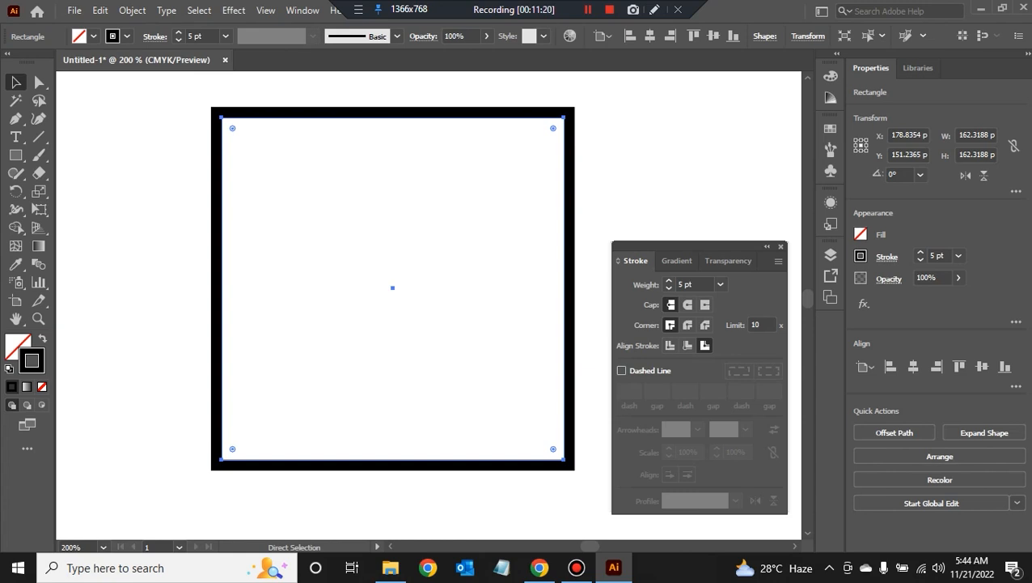
pyautogui.click(534, 336)
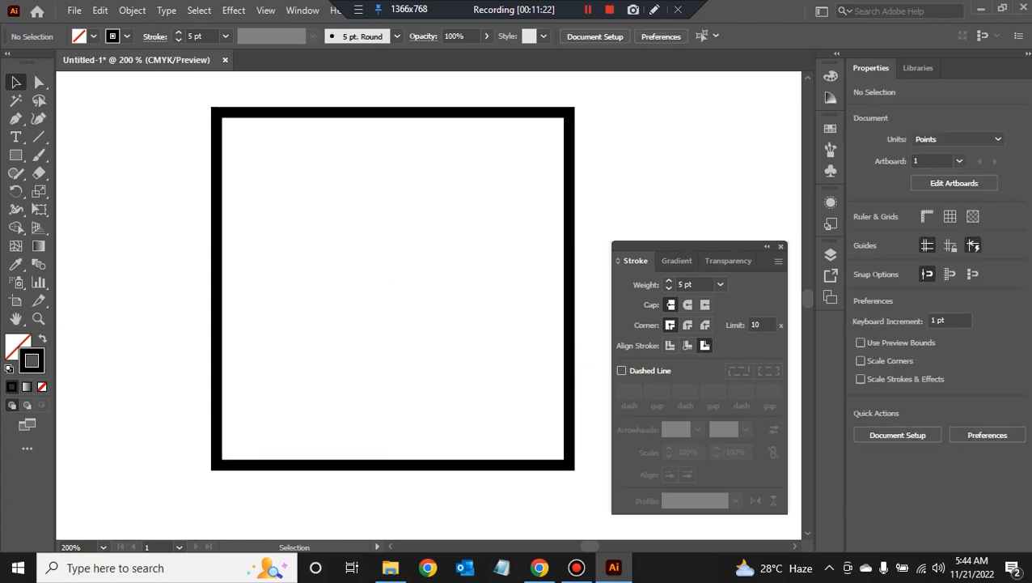
# Step: Delete the square from the artboard and activate the Pen tool
pyautogui.moveTo(626, 122); pyautogui.dragTo(515, 240)
pyautogui.press('Delete')
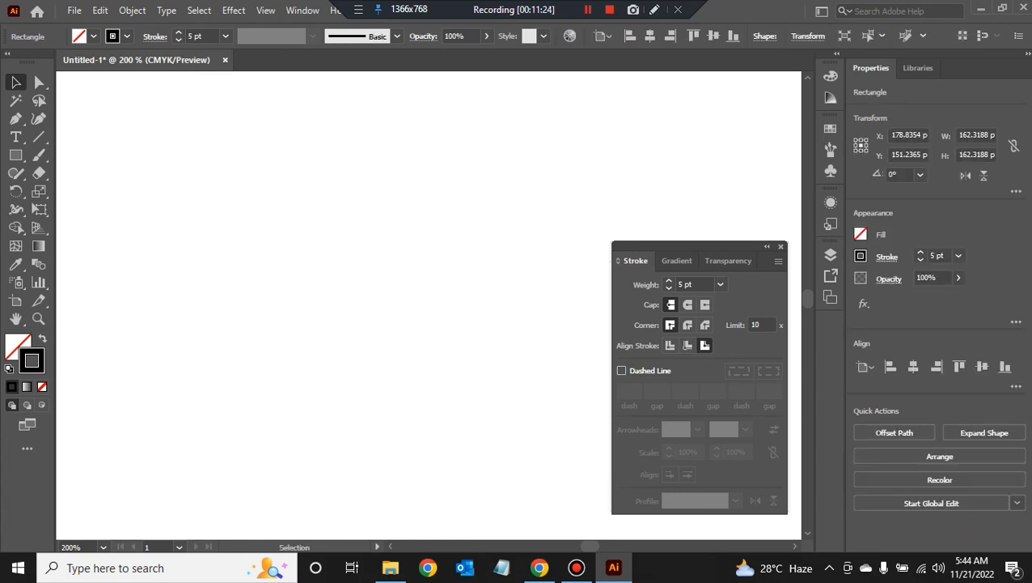
pyautogui.press('m')
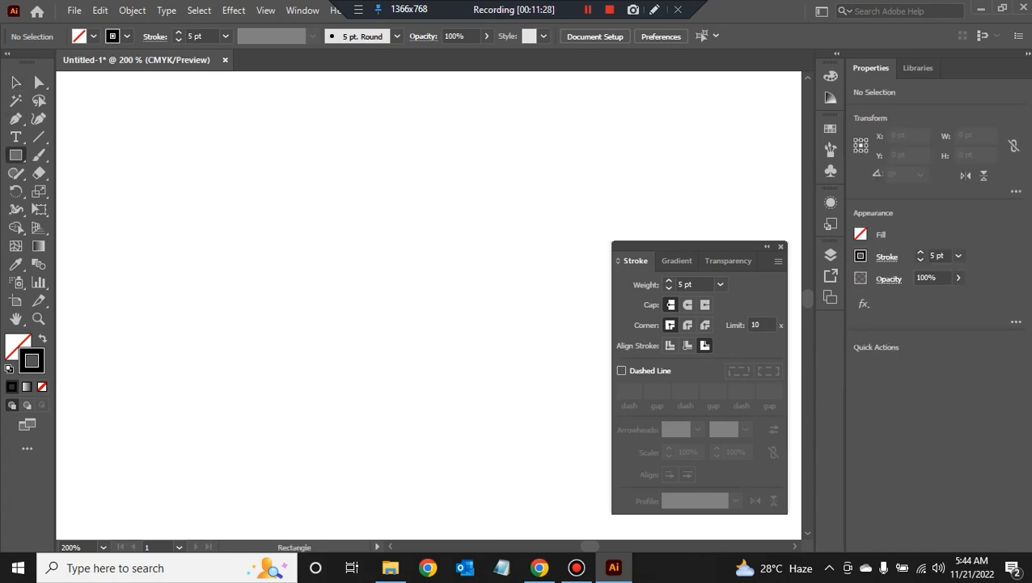
pyautogui.press('p')
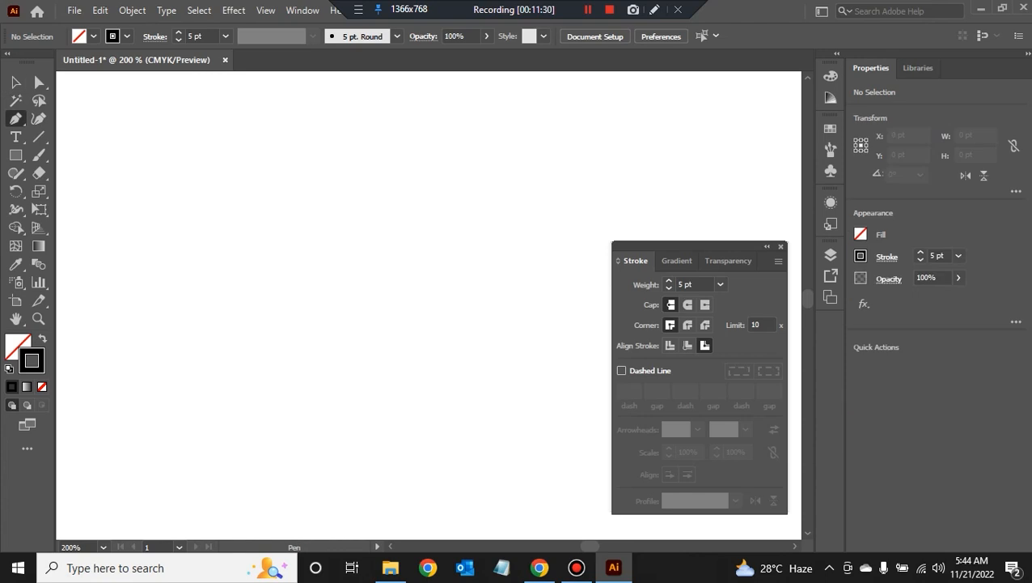
# Step: Draw an open S-shaped curve about 193 pt wide and 78 pt high with the Pen tool
pyautogui.click(127, 366)
pyautogui.click(356, 280)
pyautogui.hotkey('ctrl', 'z')
pyautogui.moveTo(314, 280); pyautogui.dragTo(389, 192)
pyautogui.moveTo(535, 205); pyautogui.dragTo(510, 312)
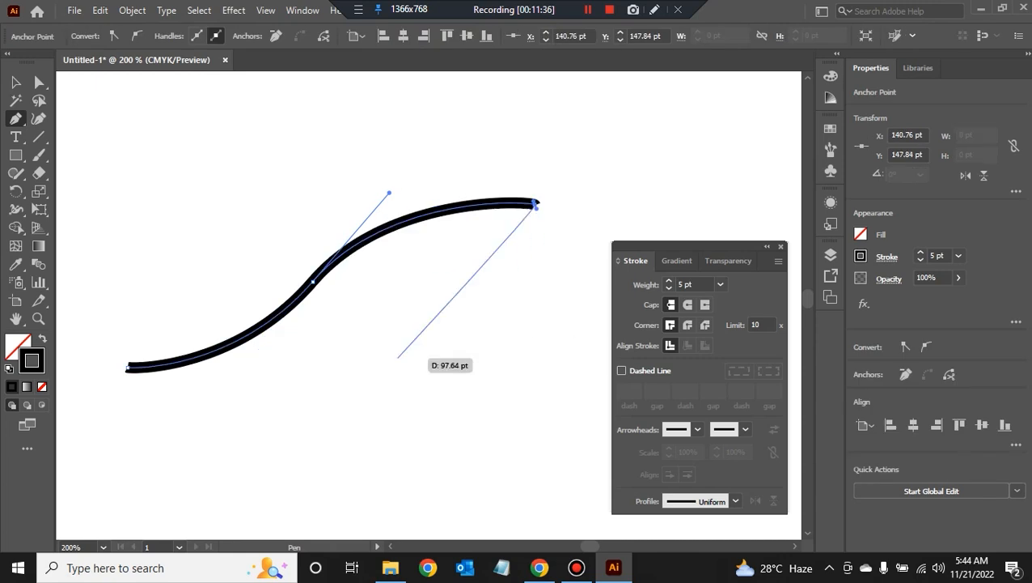
pyautogui.click(15, 82)
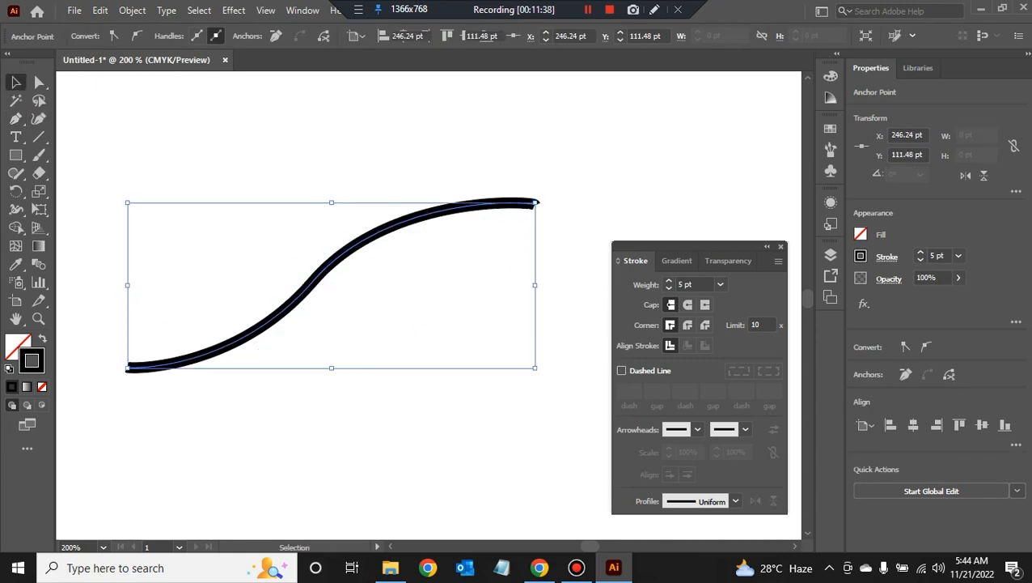
# Step: Select the whole curve and set its stroke weight to 3 pt
pyautogui.click(252, 153)
pyautogui.moveTo(253, 153); pyautogui.dragTo(438, 254)
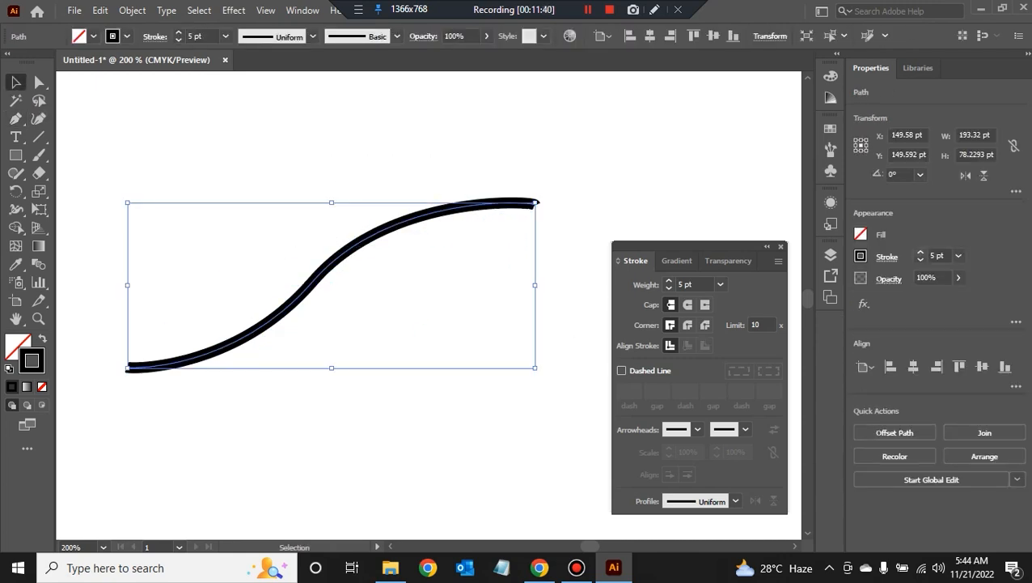
pyautogui.doubleClick(691, 284)
pyautogui.moveTo(695, 284); pyautogui.dragTo(670, 285)
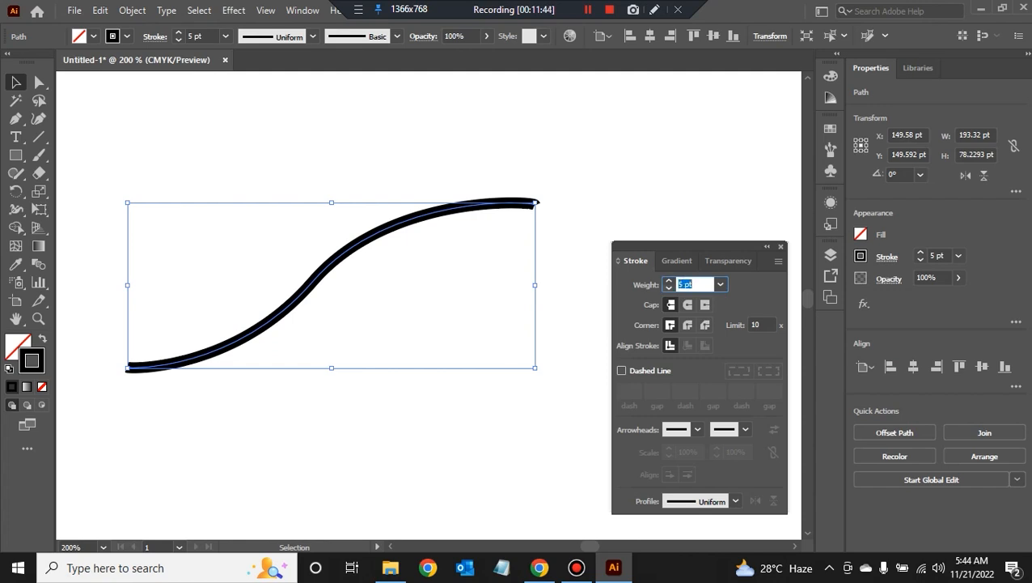
pyautogui.write('3')
pyautogui.press('Return')
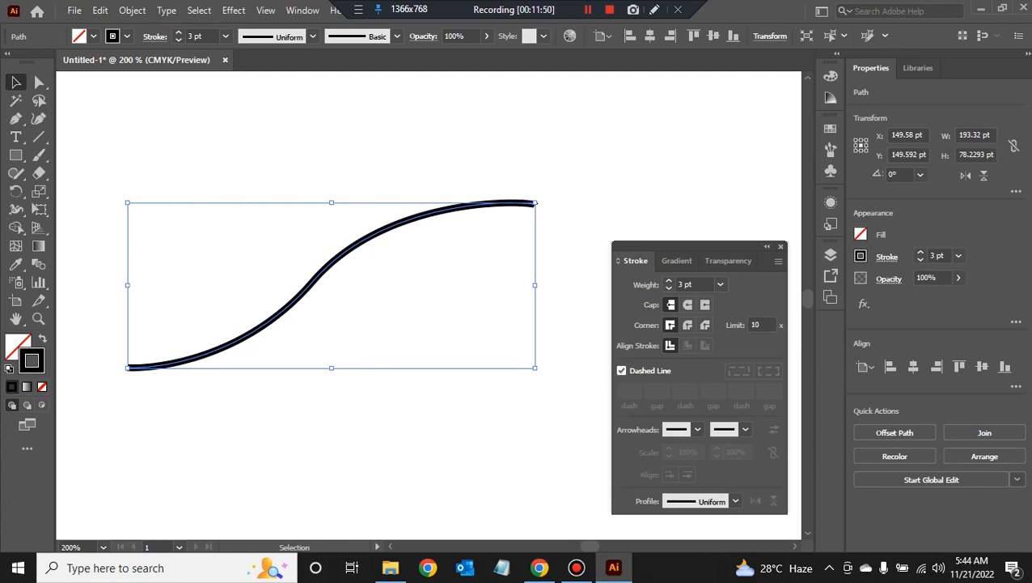
# Step: Turn the curve's stroke into a dashed line and clear the selection
pyautogui.click(621, 370)
pyautogui.click(622, 370)
pyautogui.click(621, 369)
pyautogui.click(470, 324)
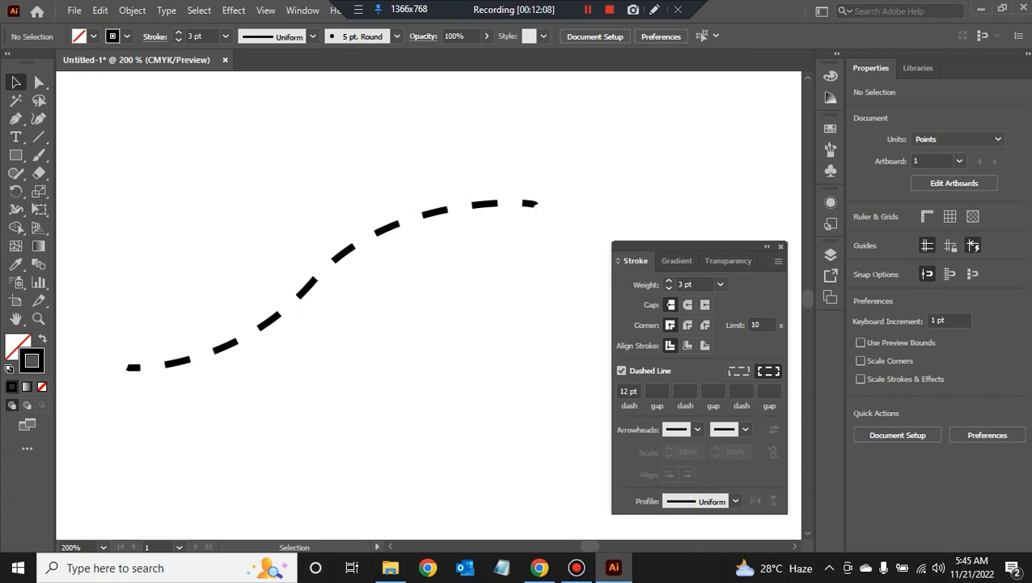
# Step: Reselect the curve and alternate its two dash alignment options, keeping the one that preserves exact dash and gap lengths
pyautogui.moveTo(371, 202); pyautogui.dragTo(412, 268)
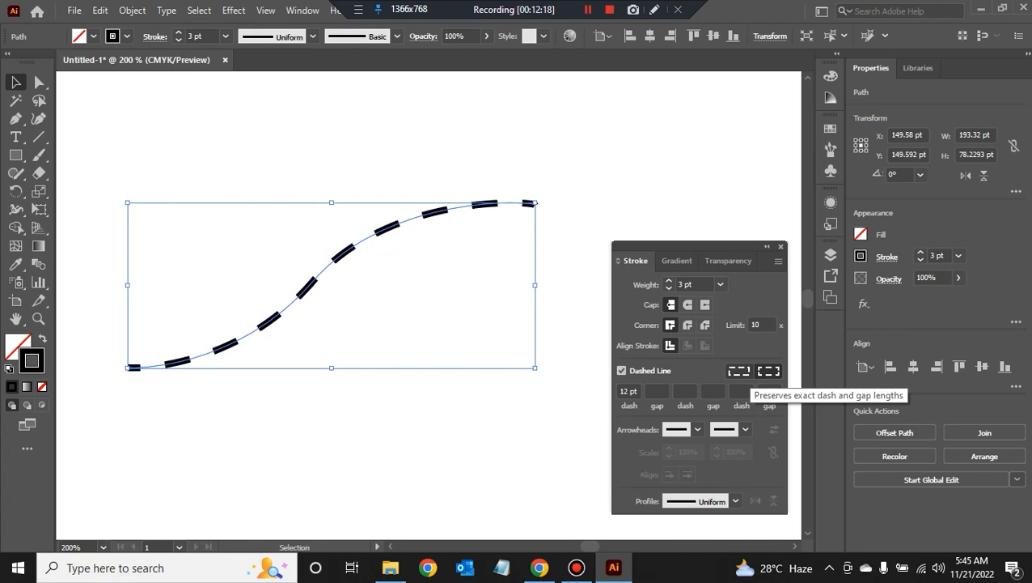
pyautogui.click(738, 371)
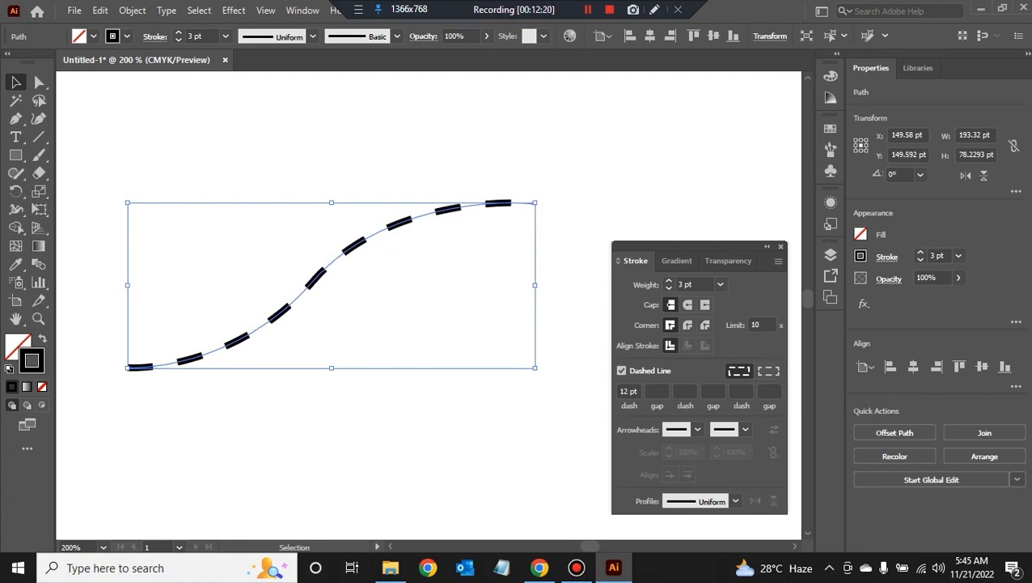
pyautogui.click(769, 371)
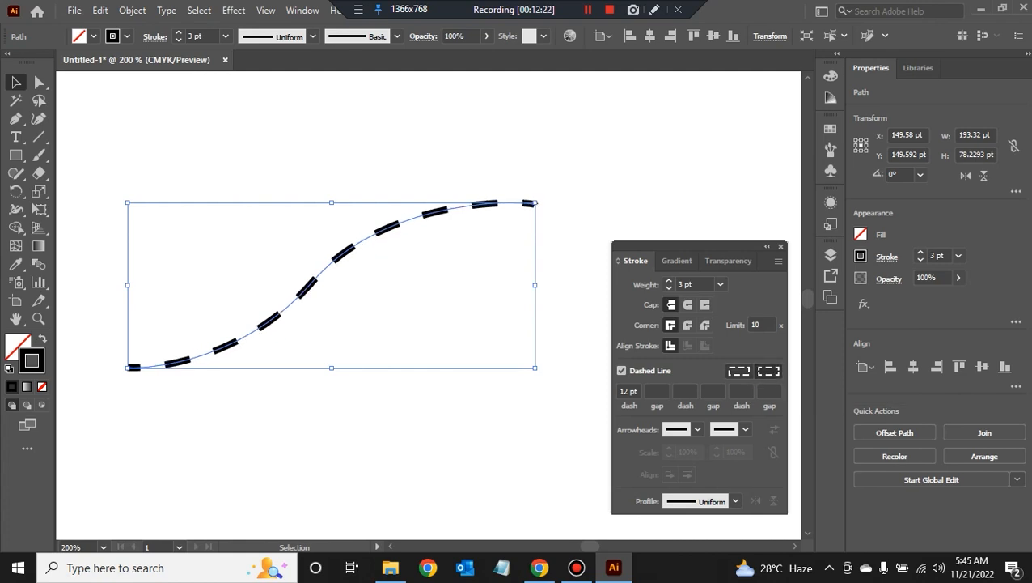
pyautogui.click(739, 371)
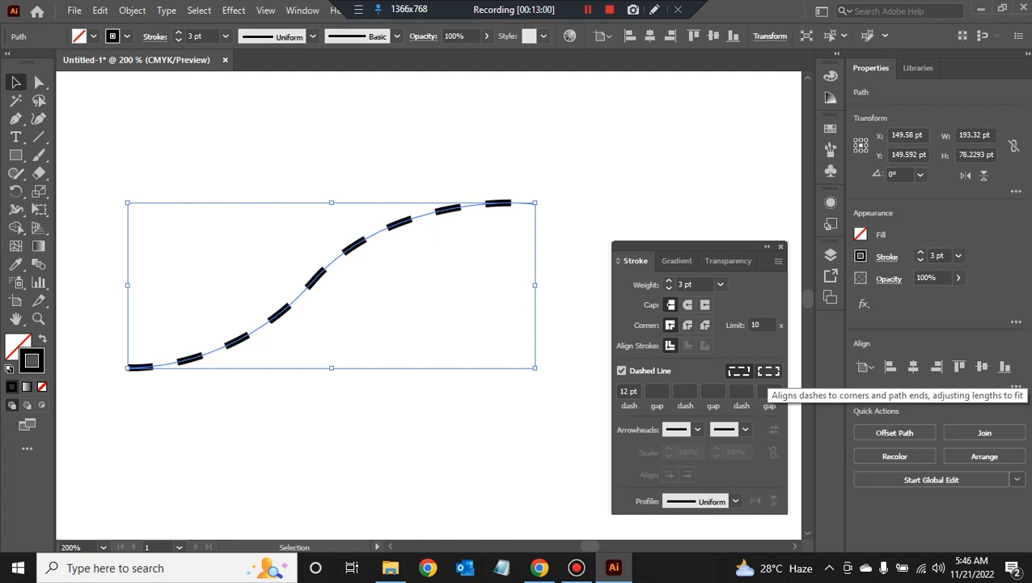
pyautogui.click(768, 370)
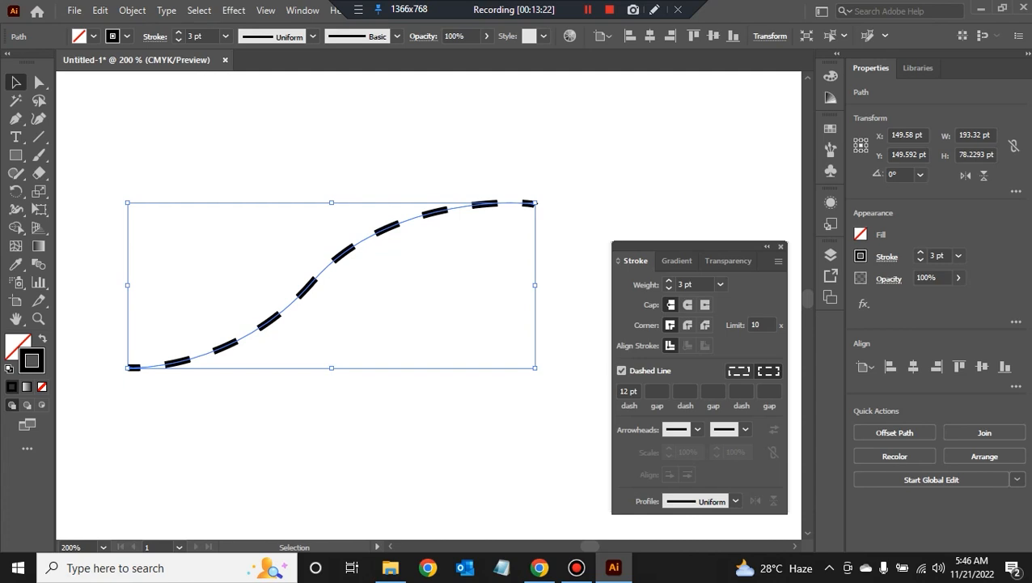
pyautogui.click(739, 370)
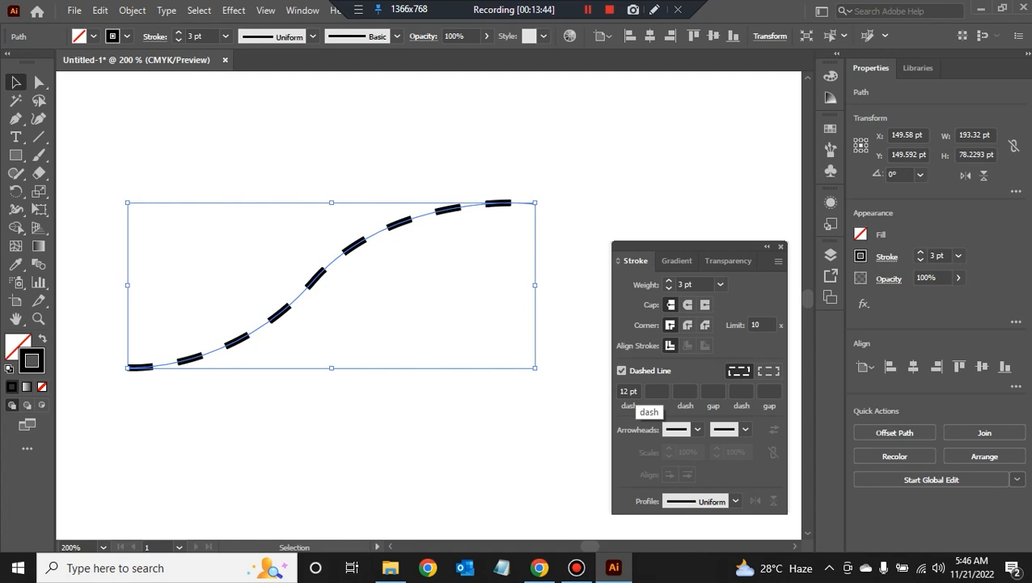
# Step: Set the curve's dash length to 5 pt and its gap to 1 pt, and clear the selection
pyautogui.click(635, 390)
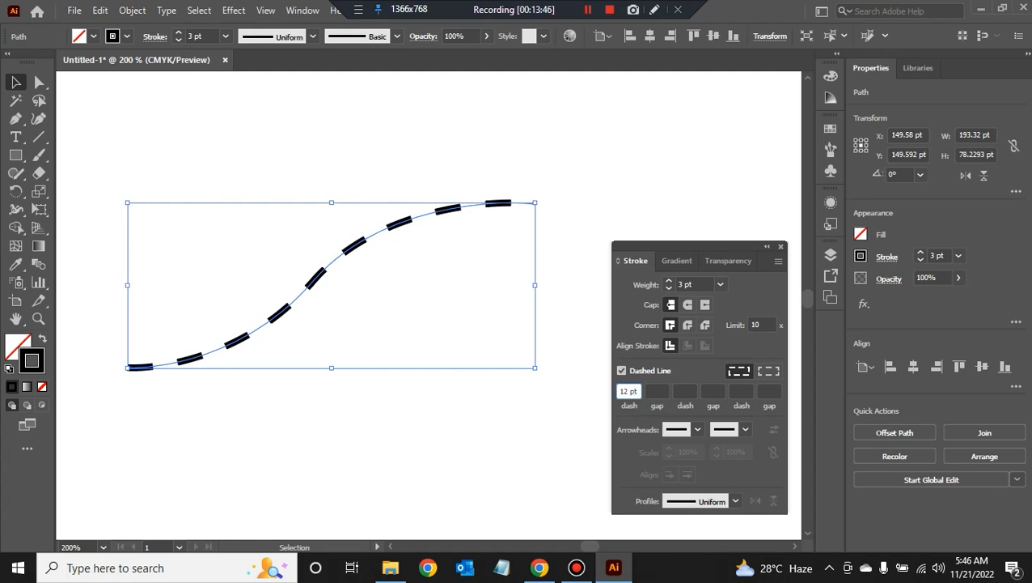
pyautogui.doubleClick(634, 391)
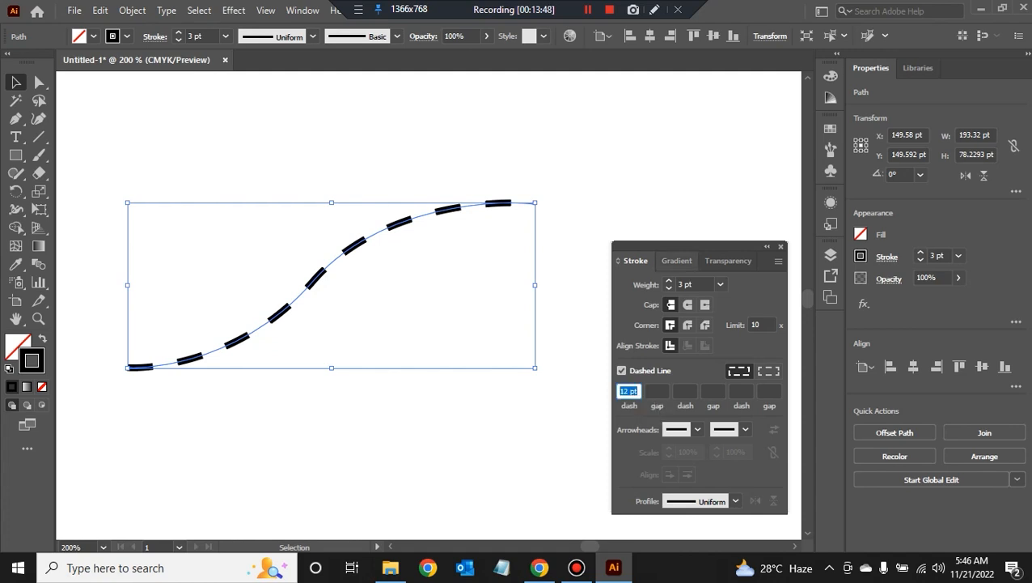
pyautogui.write('5')
pyautogui.press('Return')
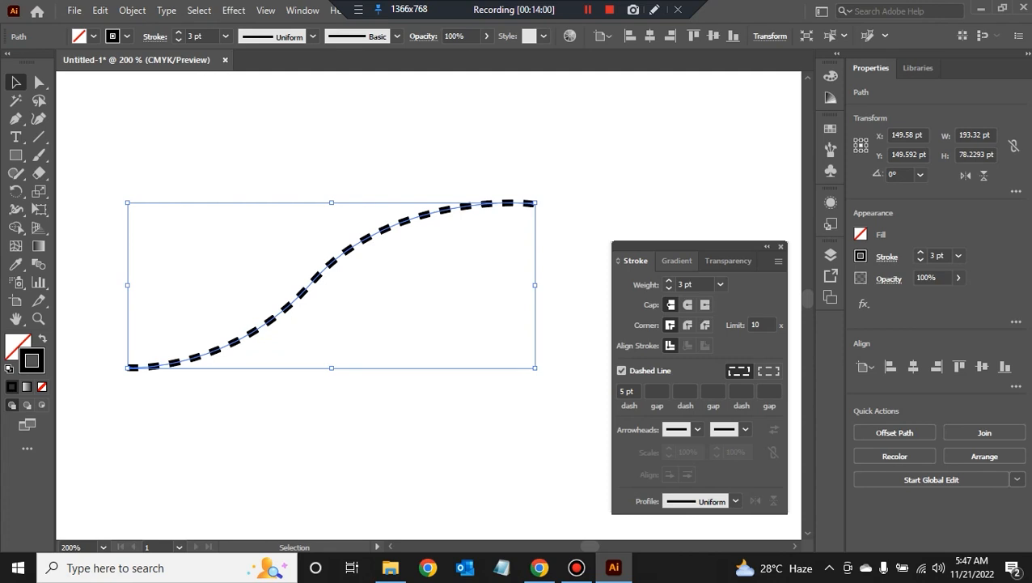
pyautogui.click(657, 391)
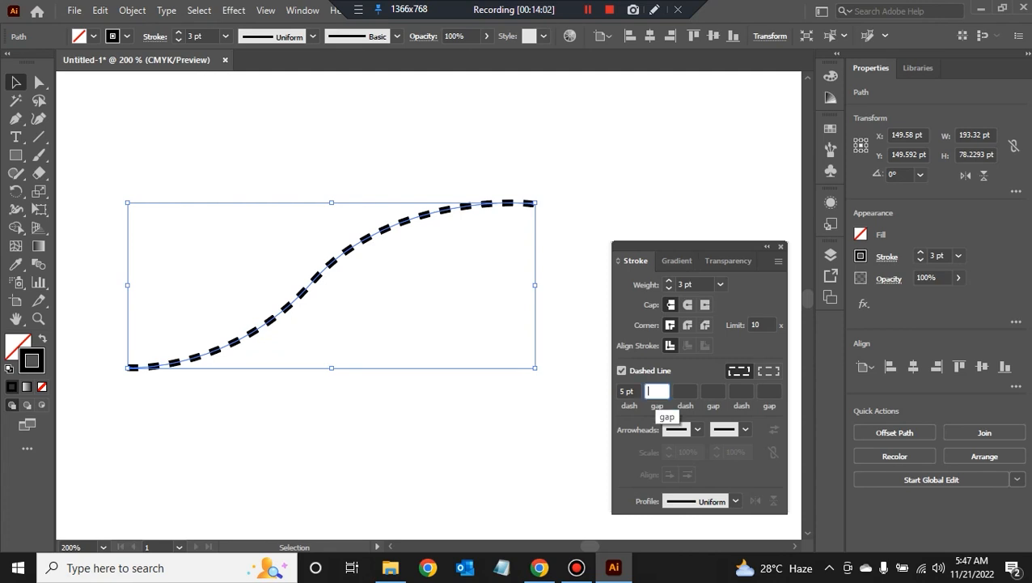
pyautogui.write('1')
pyautogui.press('Return')
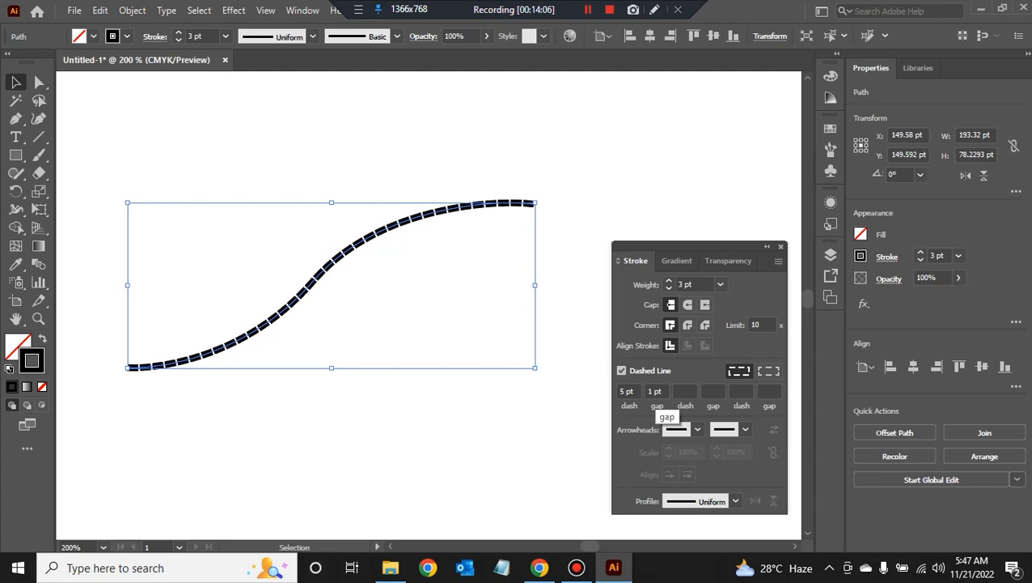
pyautogui.hotkey('ctrl', 'shift', 'a')
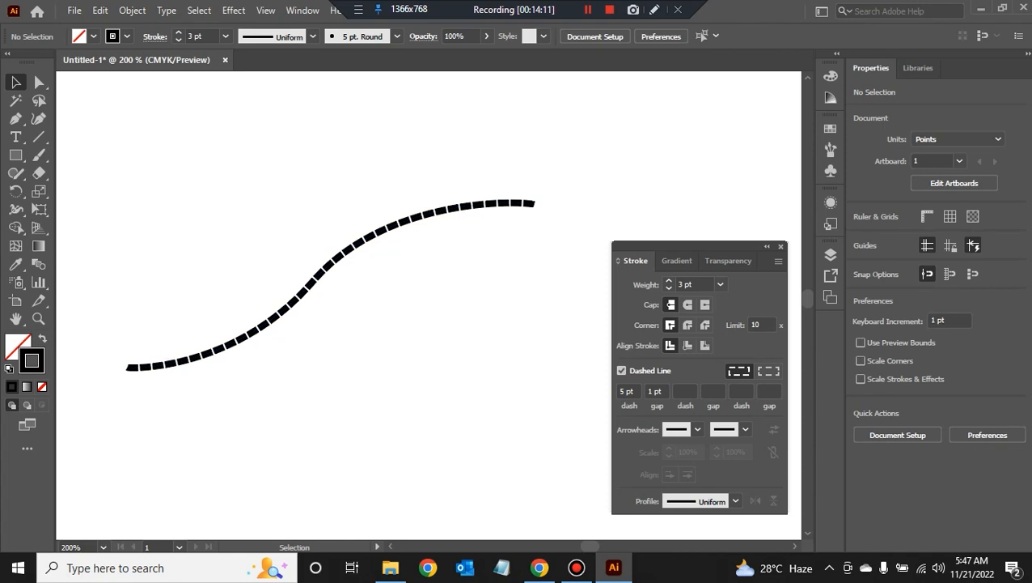
# Step: Reselect the dashed curve, set its gap to 7 pt, and clear the selection
pyautogui.moveTo(647, 391); pyautogui.dragTo(664, 392)
pyautogui.write('7')
pyautogui.press('Return')
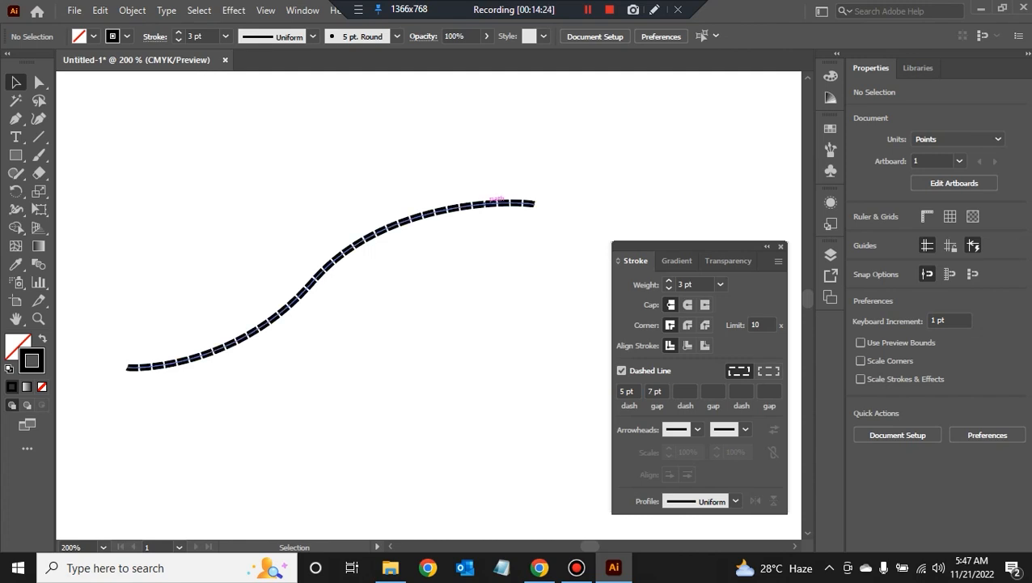
pyautogui.click(492, 204)
pyautogui.doubleClick(651, 391)
pyautogui.tripleClick(651, 391)
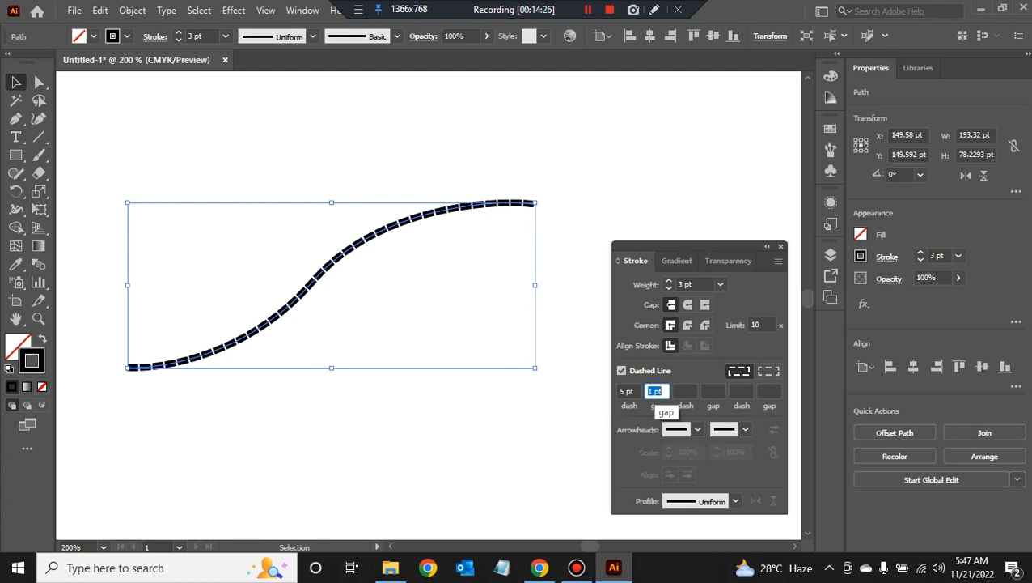
pyautogui.write('7')
pyautogui.press('Return')
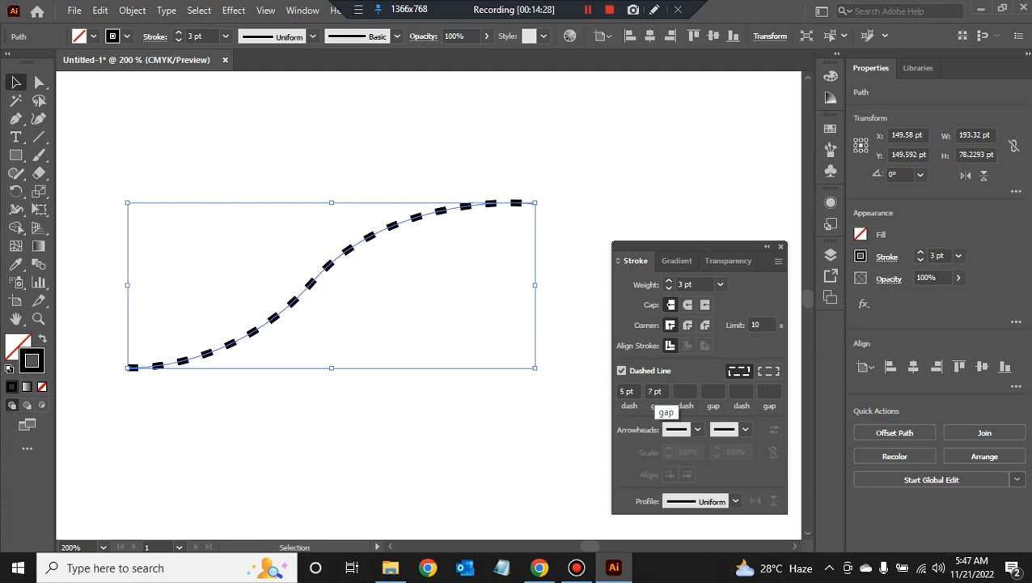
pyautogui.hotkey('ctrl', 'shift', 'a')
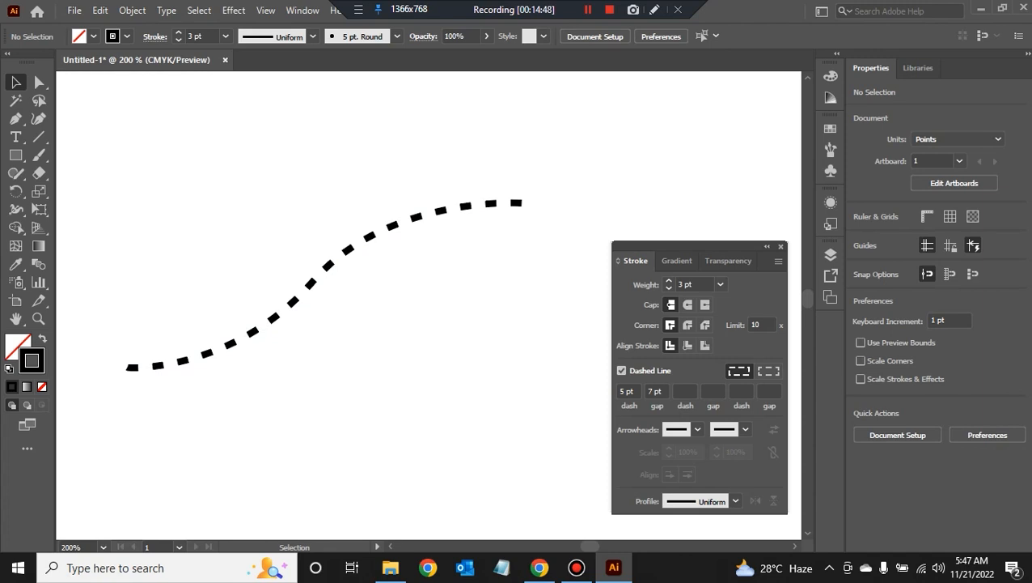
# Step: Delete the dashed curve and draw a square about 109 pt per side with the Rectangle tool
pyautogui.moveTo(240, 231); pyautogui.dragTo(363, 377)
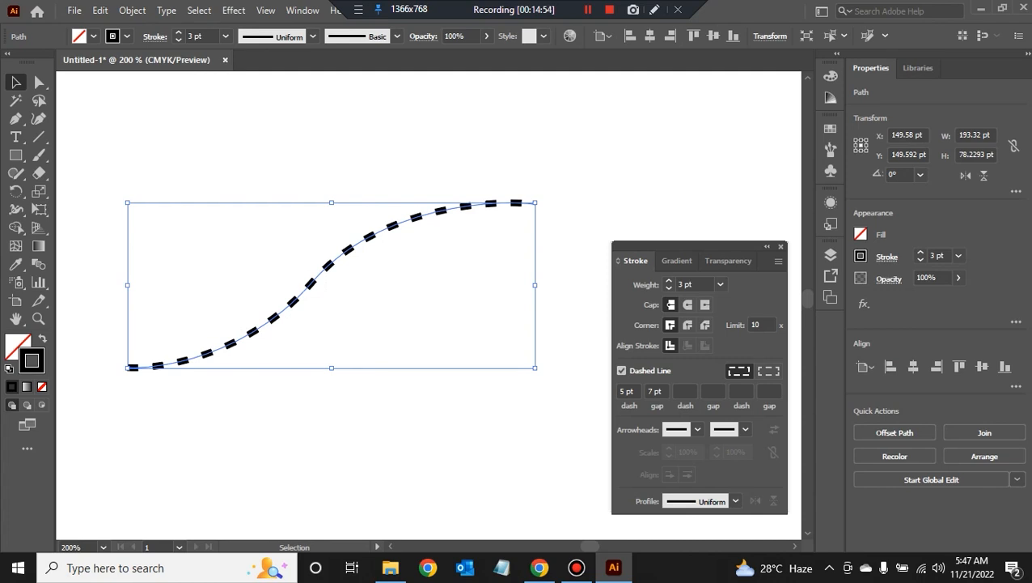
pyautogui.press('Delete')
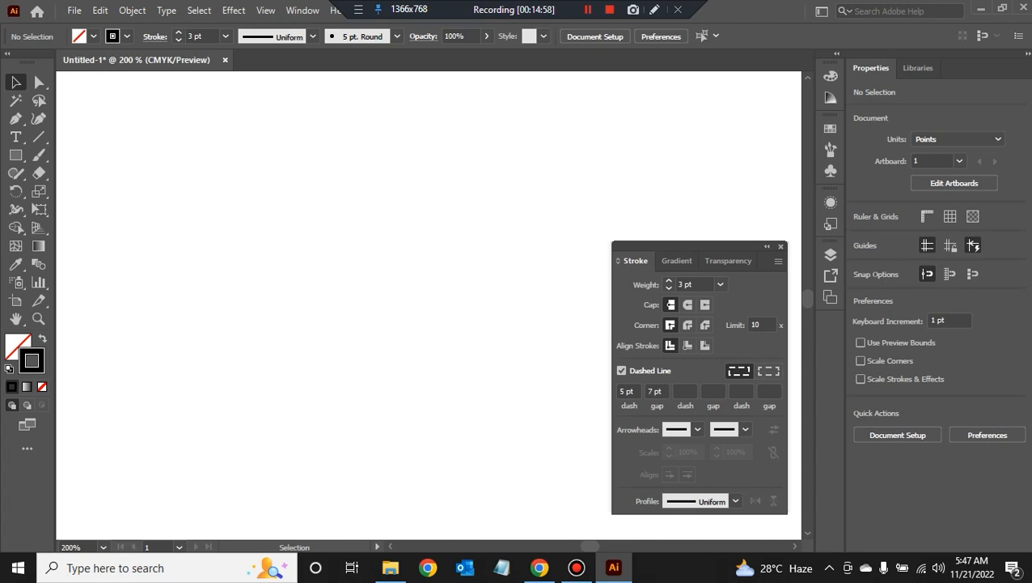
pyautogui.press('m')
pyautogui.moveTo(266, 182); pyautogui.dragTo(498, 410)
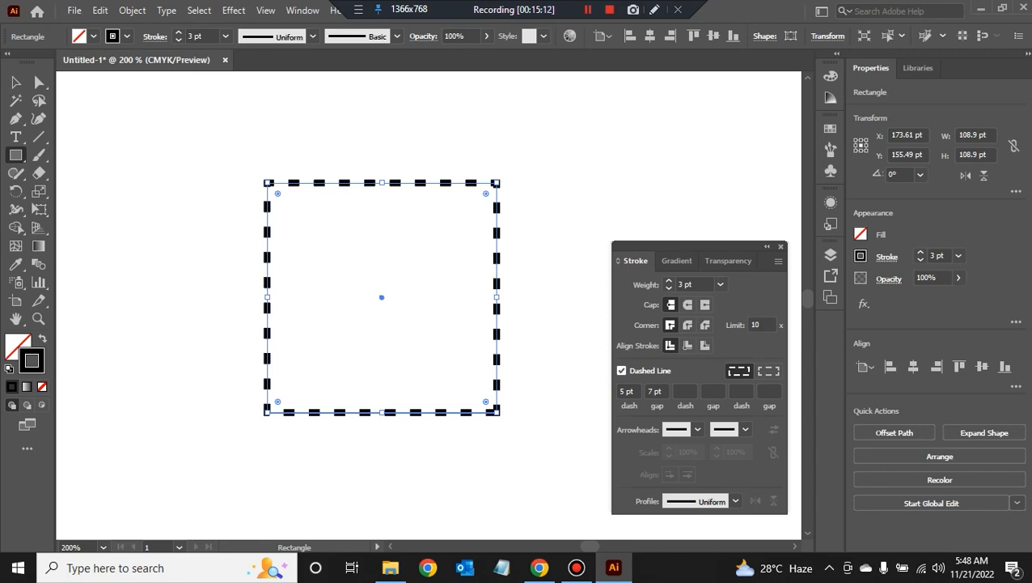
# Step: Make the square's stroke solid by turning off its dashed line, and check it deselected and reselected
pyautogui.click(622, 371)
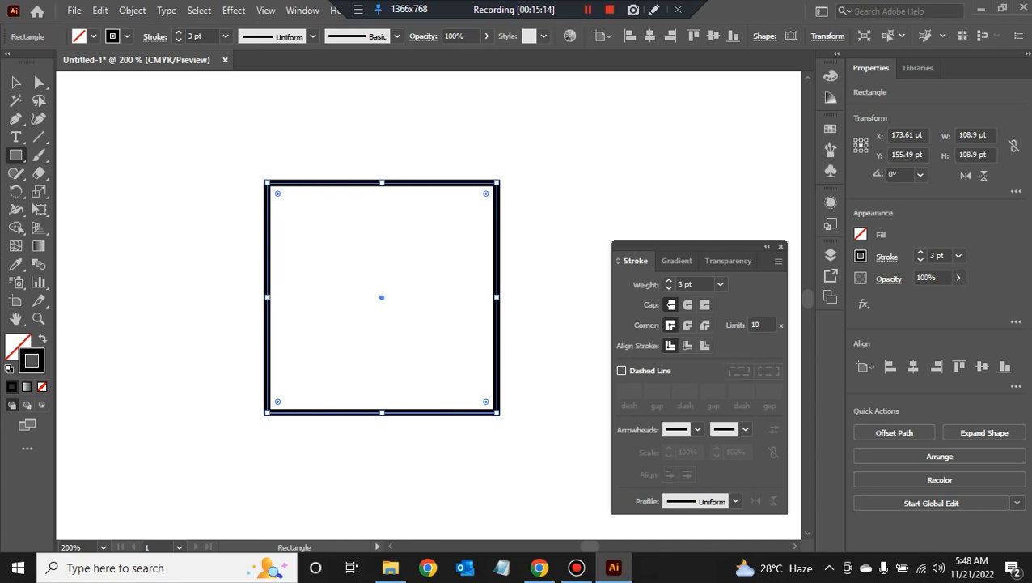
pyautogui.press('v')
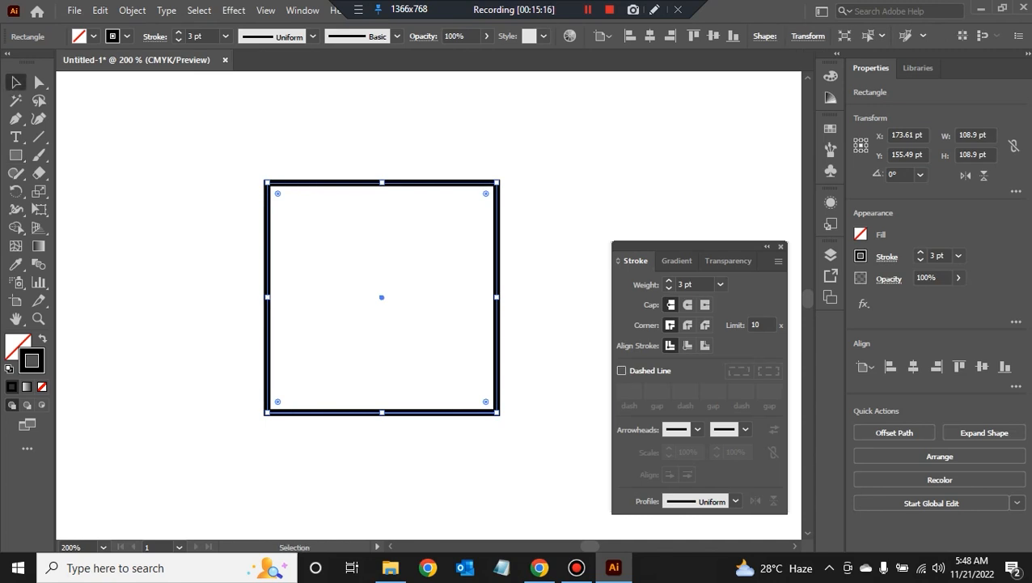
pyautogui.hotkey('ctrl', 'shift', 'a')
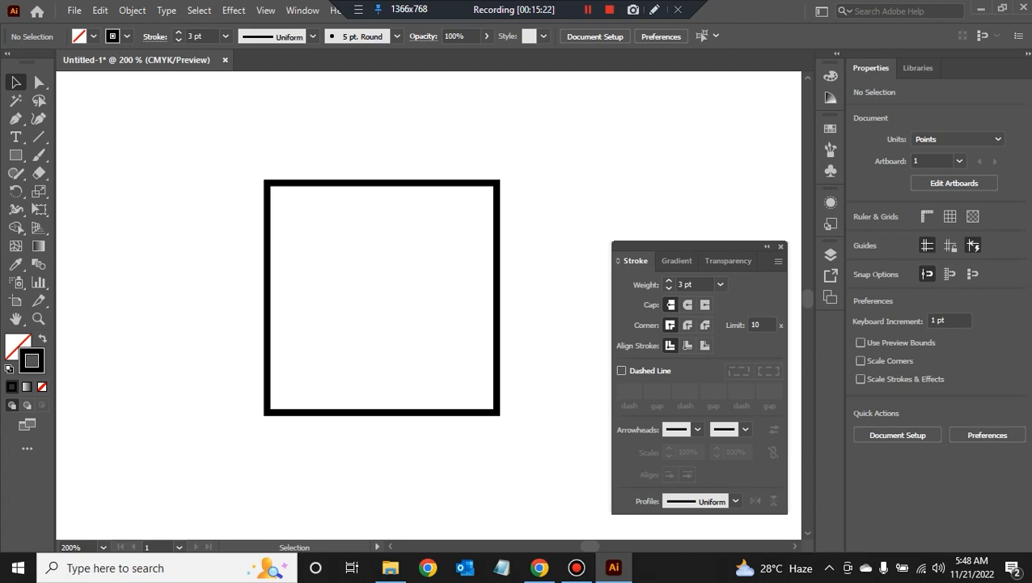
pyautogui.click(268, 246)
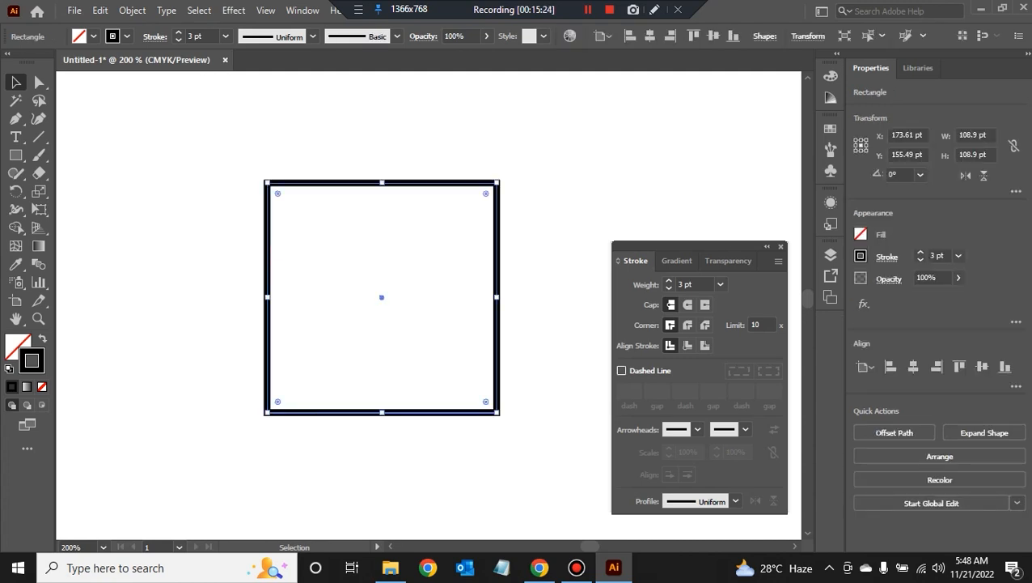
pyautogui.click(621, 370)
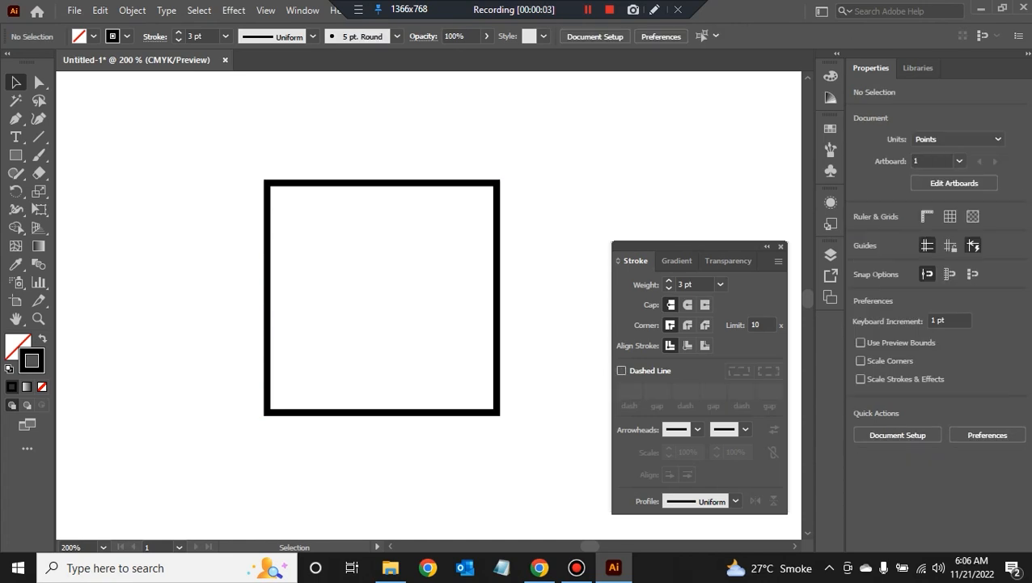
pyautogui.click(767, 246)
pyautogui.click(451, 412)
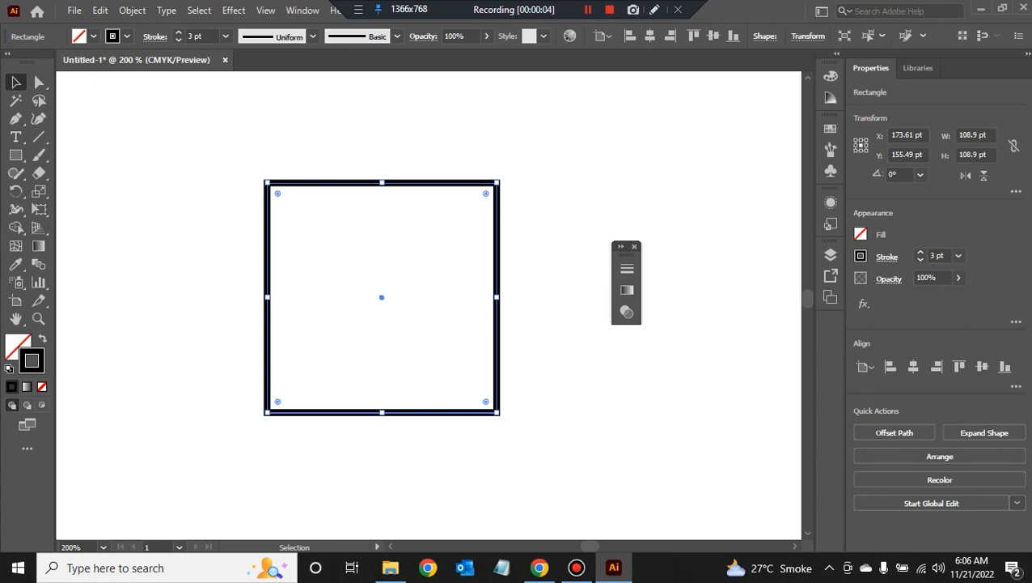
pyautogui.click(622, 247)
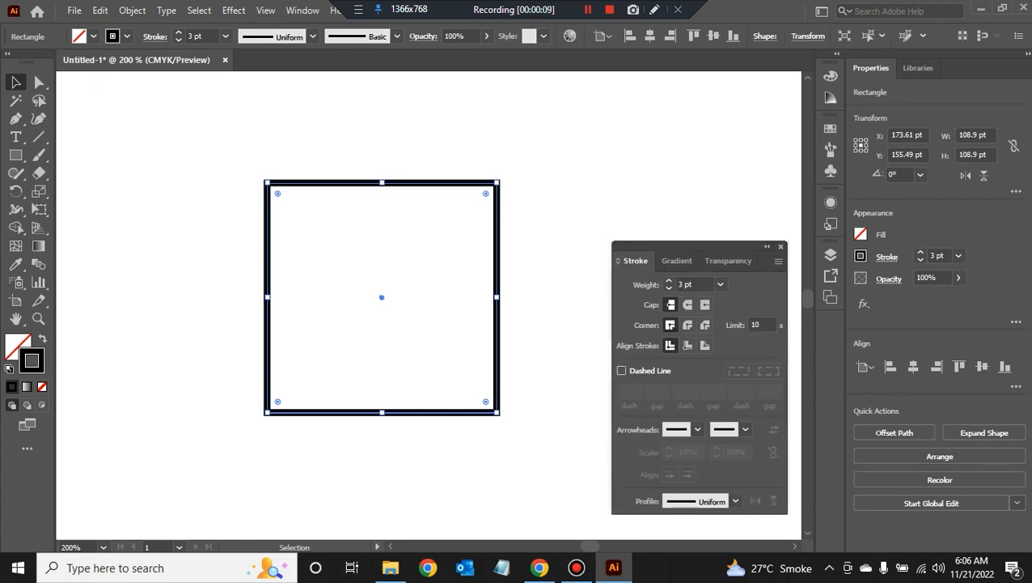
# Step: Delete the square and draw a circle about 107 pt in diameter with the Ellipse tool
pyautogui.moveTo(437, 165); pyautogui.dragTo(544, 305)
pyautogui.press('Delete')
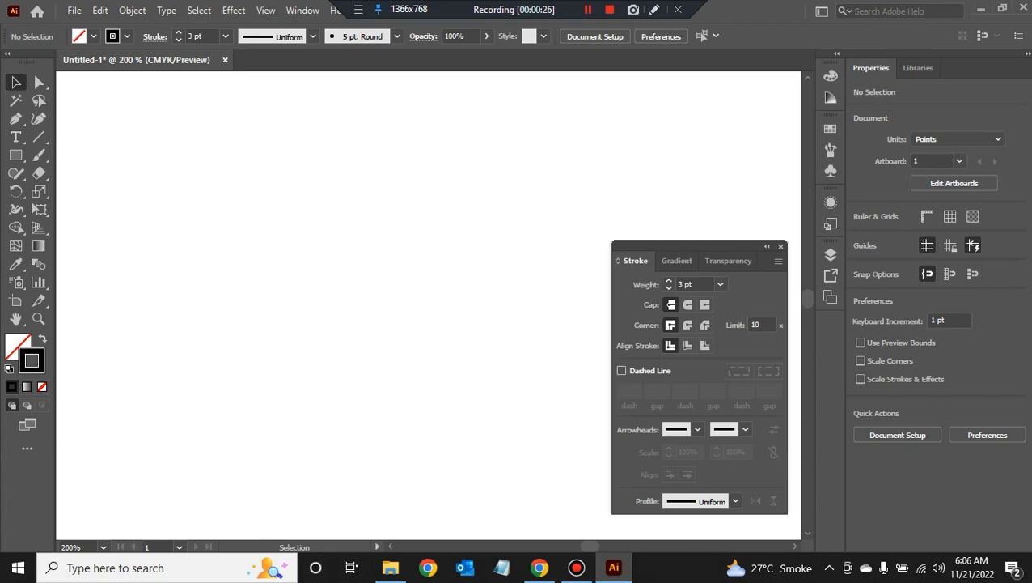
pyautogui.press('p')
pyautogui.press('m')
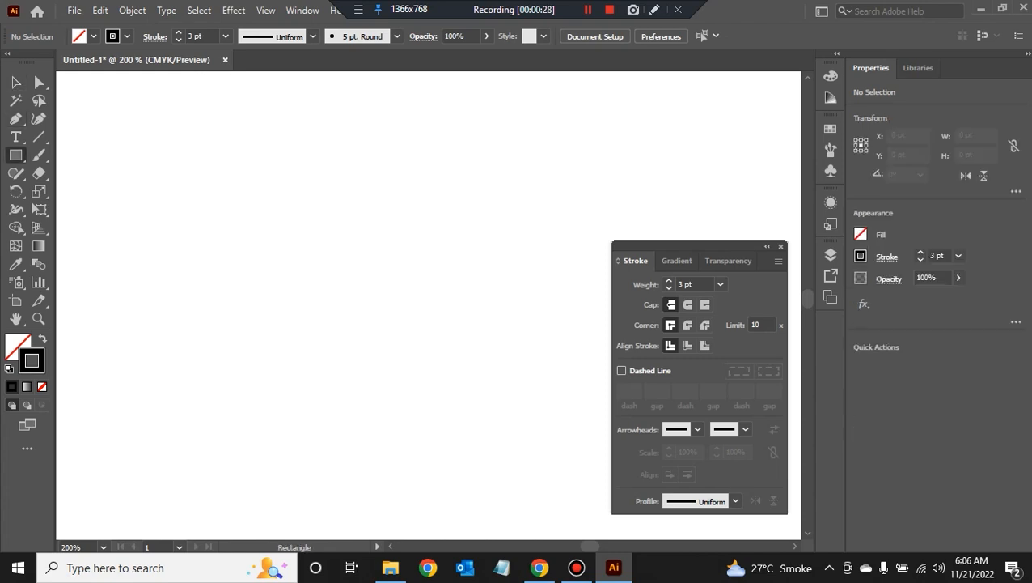
pyautogui.rightClick(16, 155)
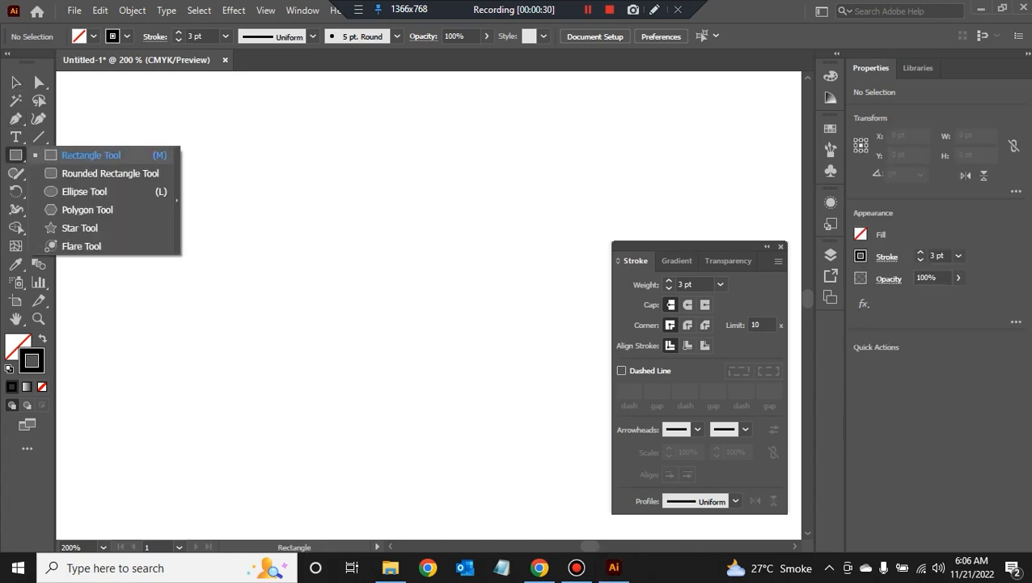
pyautogui.click(84, 191)
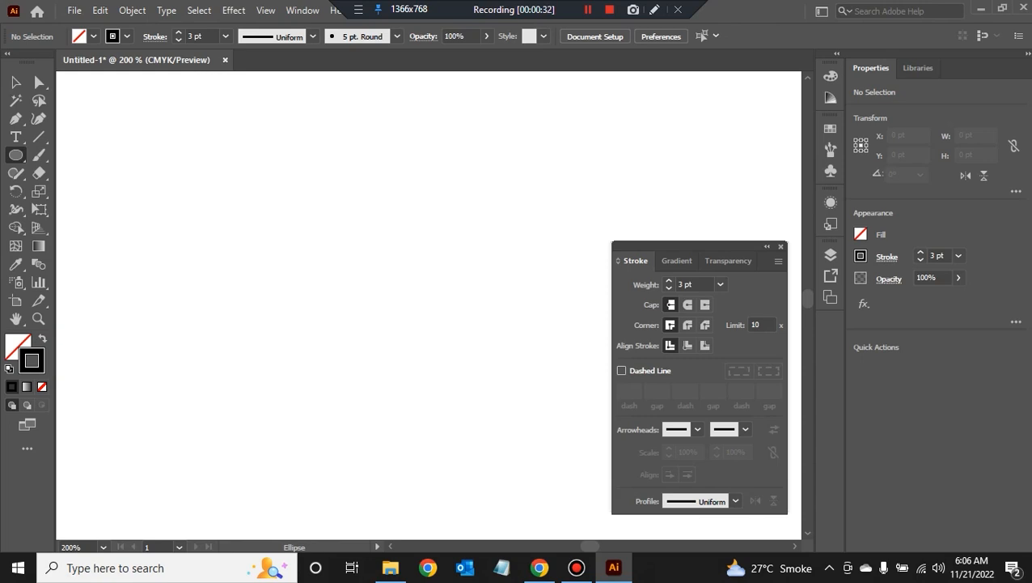
pyautogui.moveTo(329, 238); pyautogui.dragTo(442, 350)
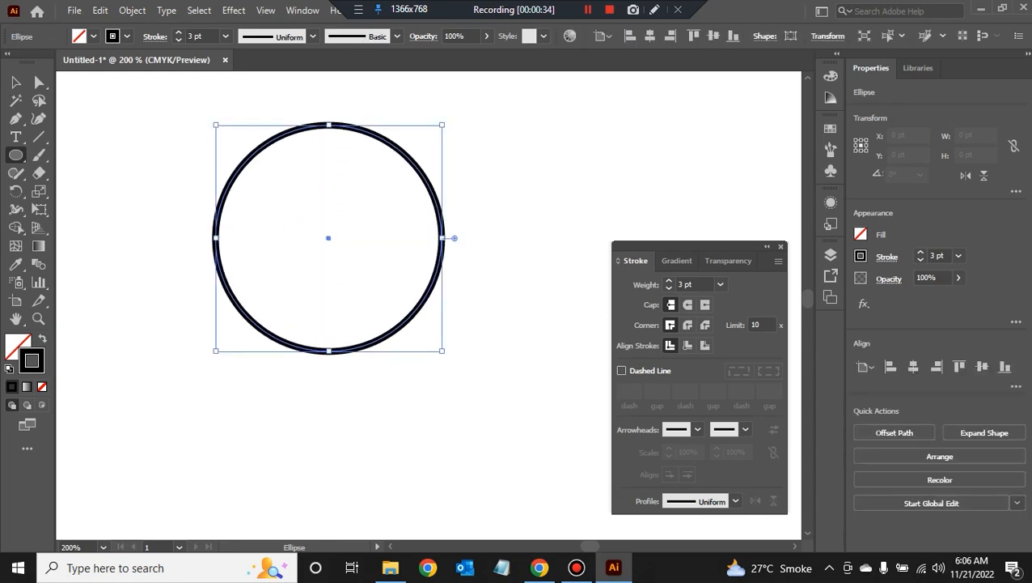
# Step: Fill the circle with solid red and check it deselected and reselected
pyautogui.click(16, 81)
pyautogui.doubleClick(32, 361)
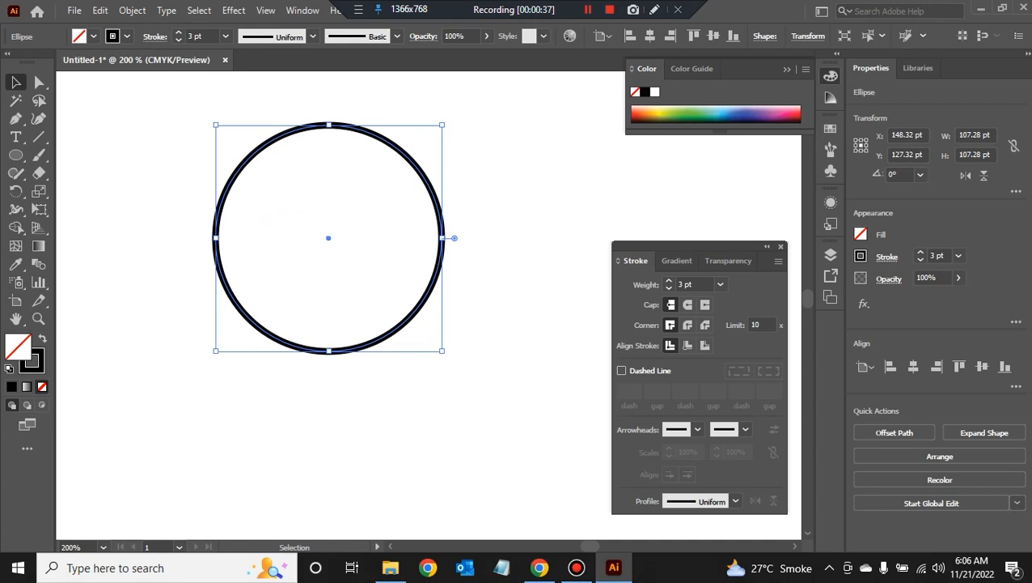
pyautogui.moveTo(757, 234); pyautogui.dragTo(764, 221)
pyautogui.click(931, 213)
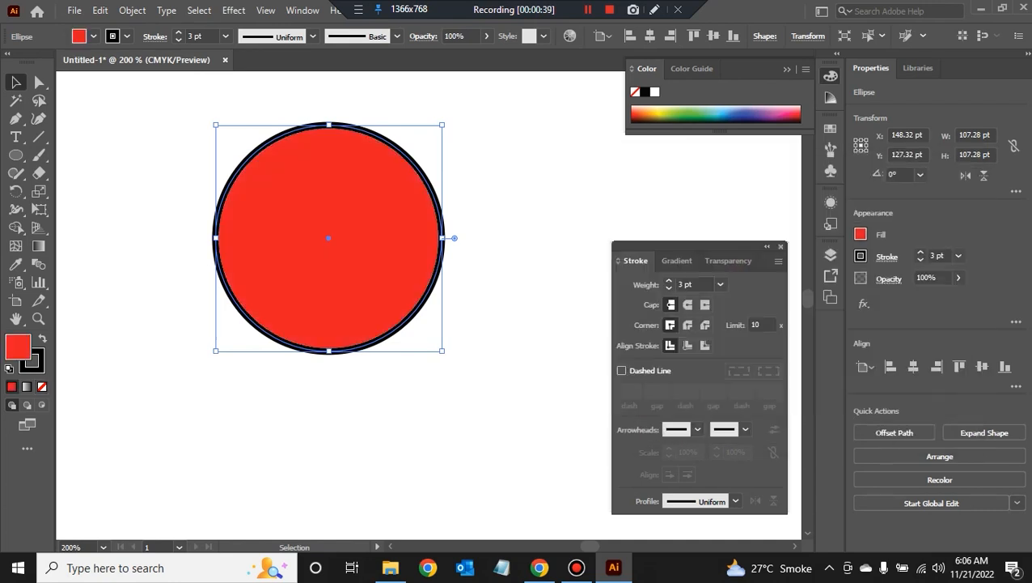
pyautogui.click(526, 243)
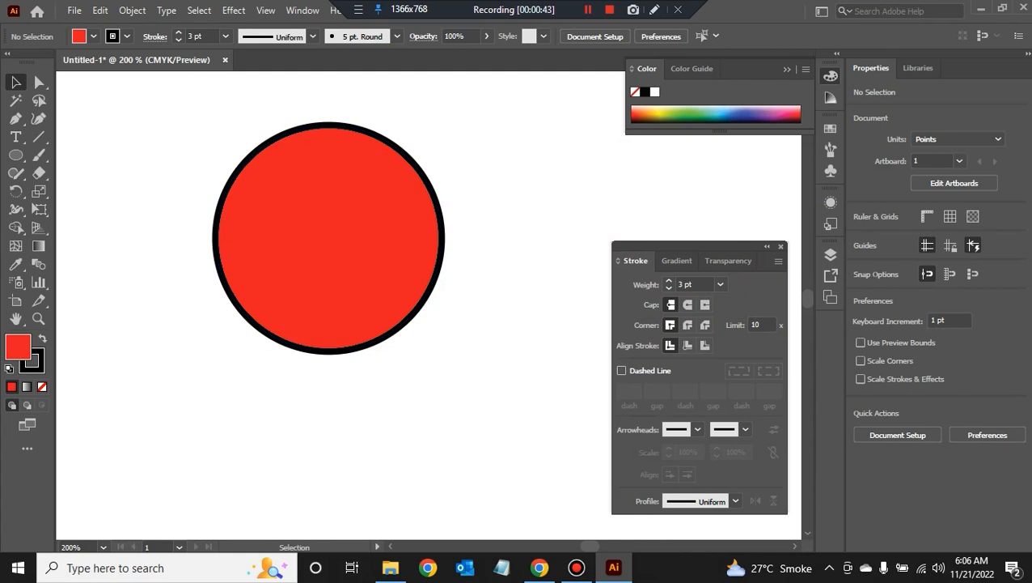
pyautogui.click(444, 238)
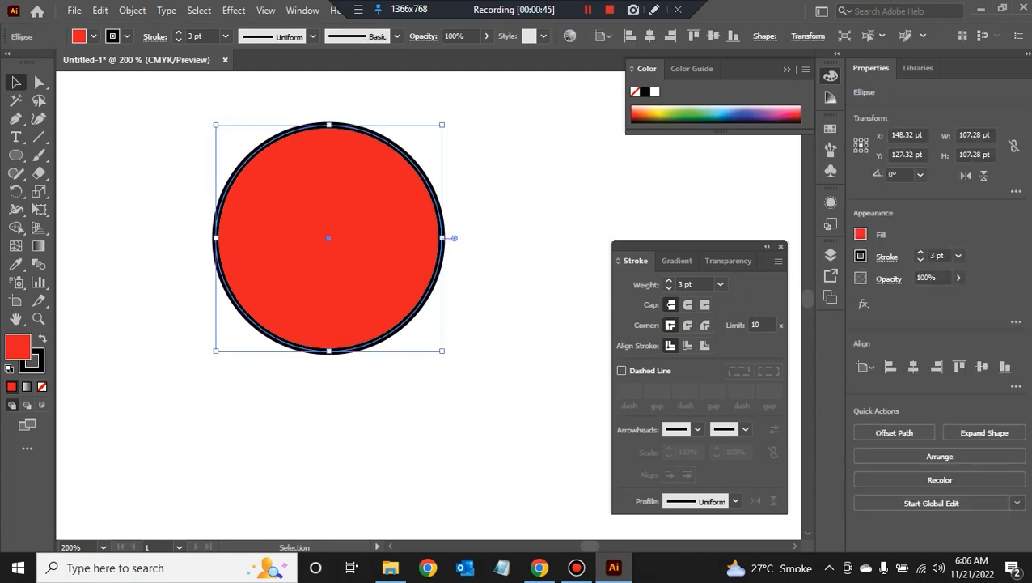
pyautogui.click(502, 275)
# Step: Set the circle's fill to None, check it deselected, and restore its solid red fill
pyautogui.click(380, 267)
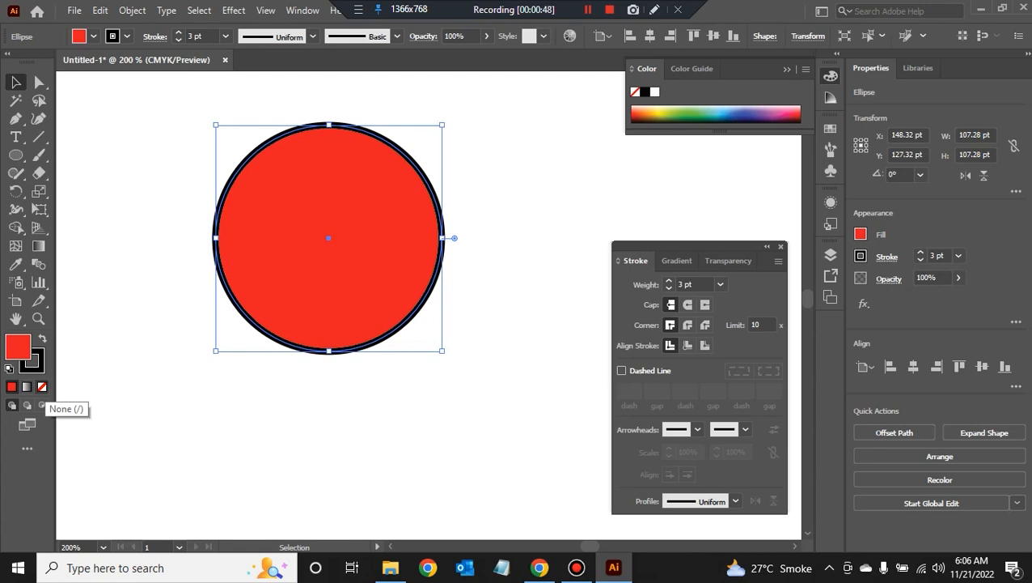
pyautogui.click(42, 386)
pyautogui.hotkey('ctrl', 'shift', 'a')
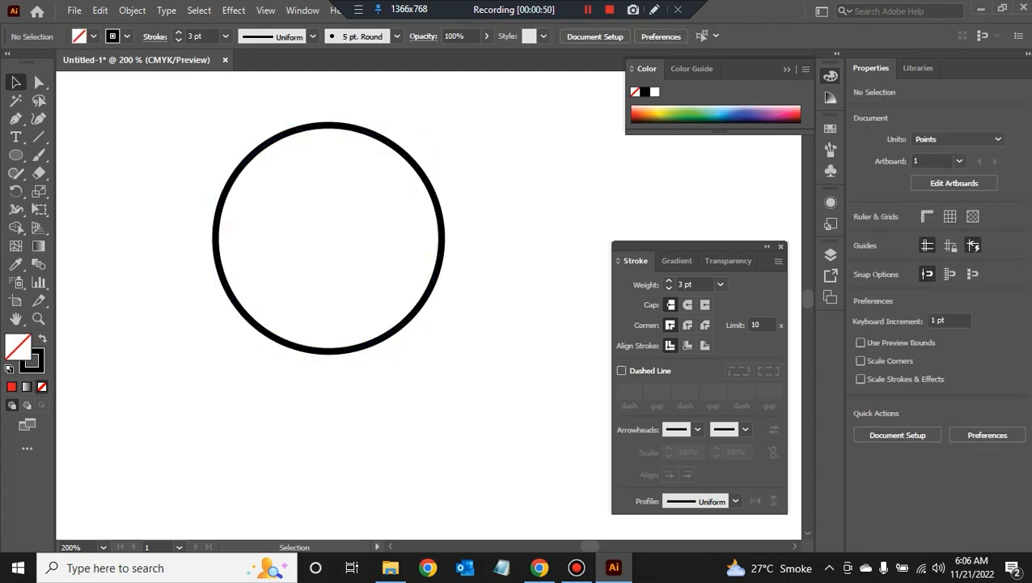
pyautogui.click(442, 257)
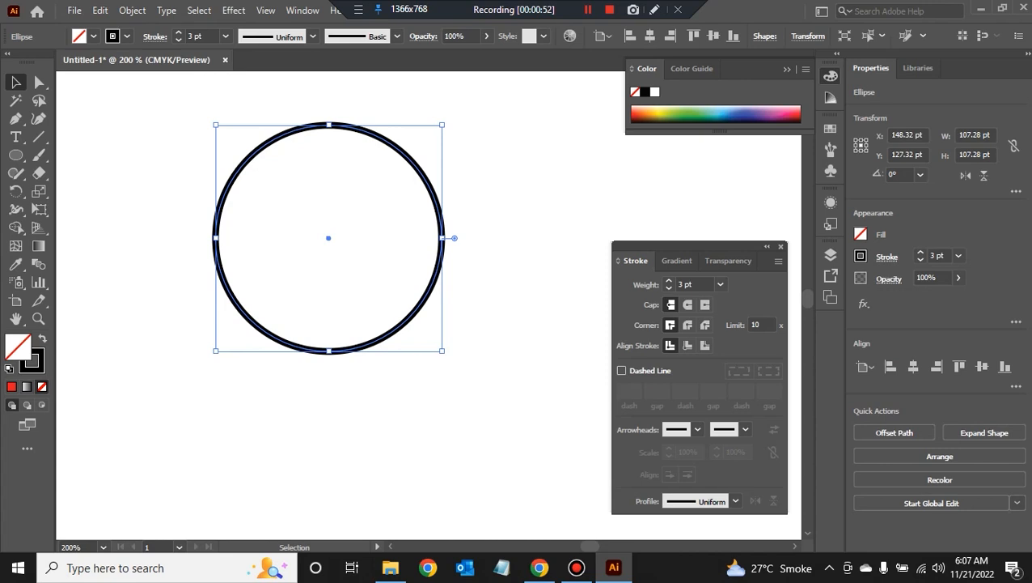
pyautogui.click(11, 386)
pyautogui.hotkey('ctrl', 'shift', 'a')
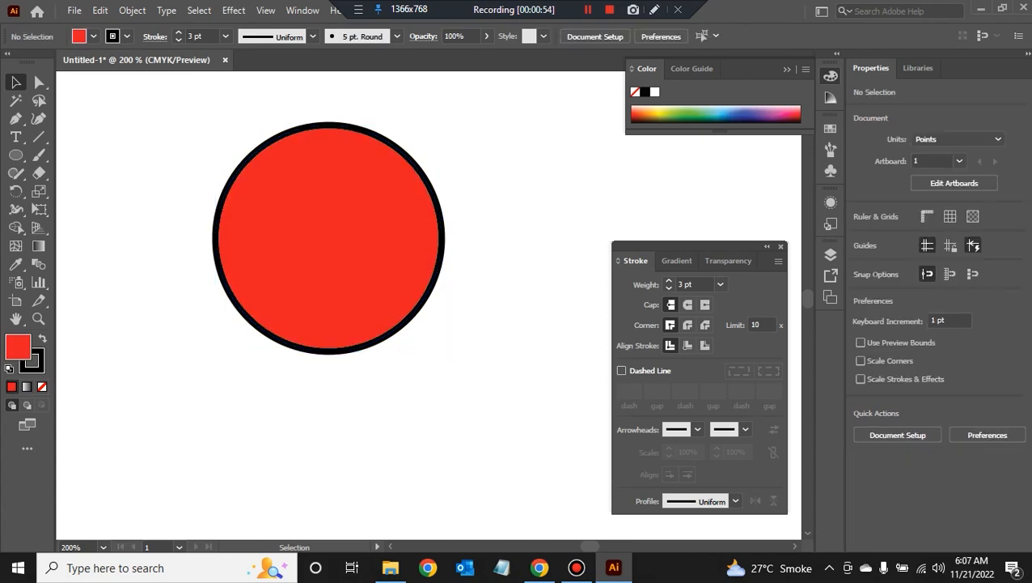
# Step: Set the circle's stroke to None, check it deselected and reselected, and undo the stroke removal
pyautogui.click(450, 238)
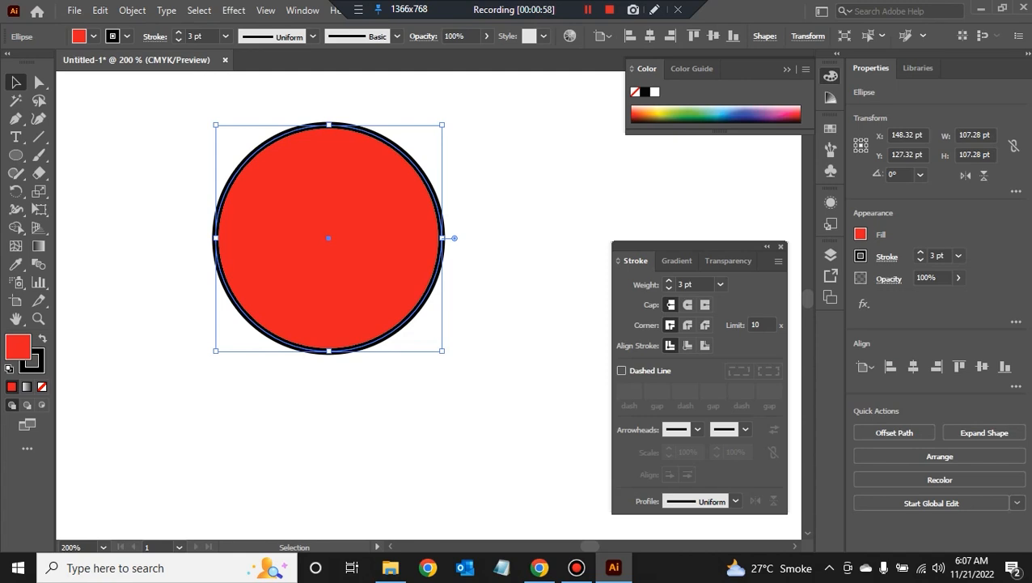
pyautogui.click(32, 359)
pyautogui.click(42, 386)
pyautogui.hotkey('ctrl', 'shift', 'a')
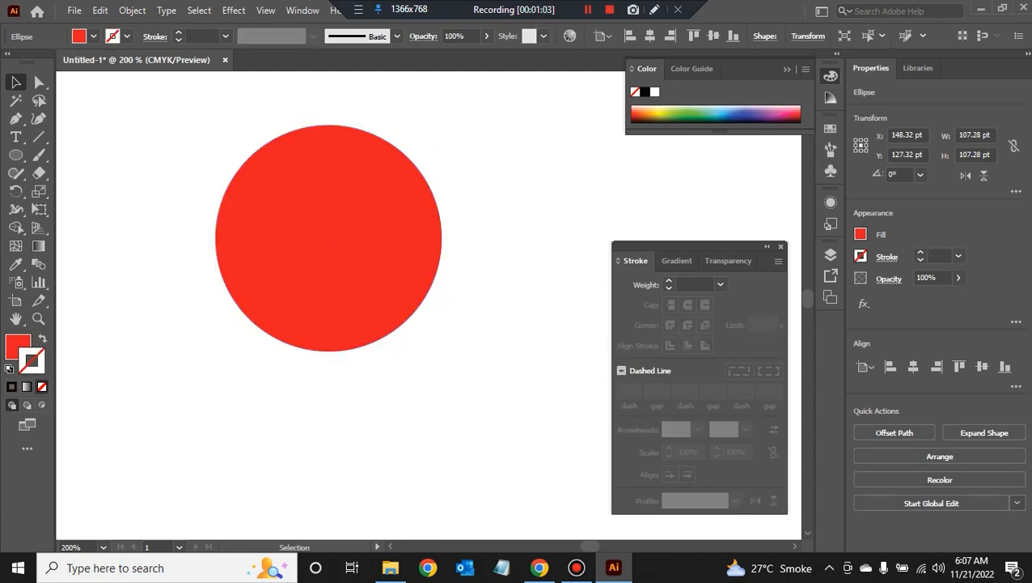
pyautogui.click(328, 238)
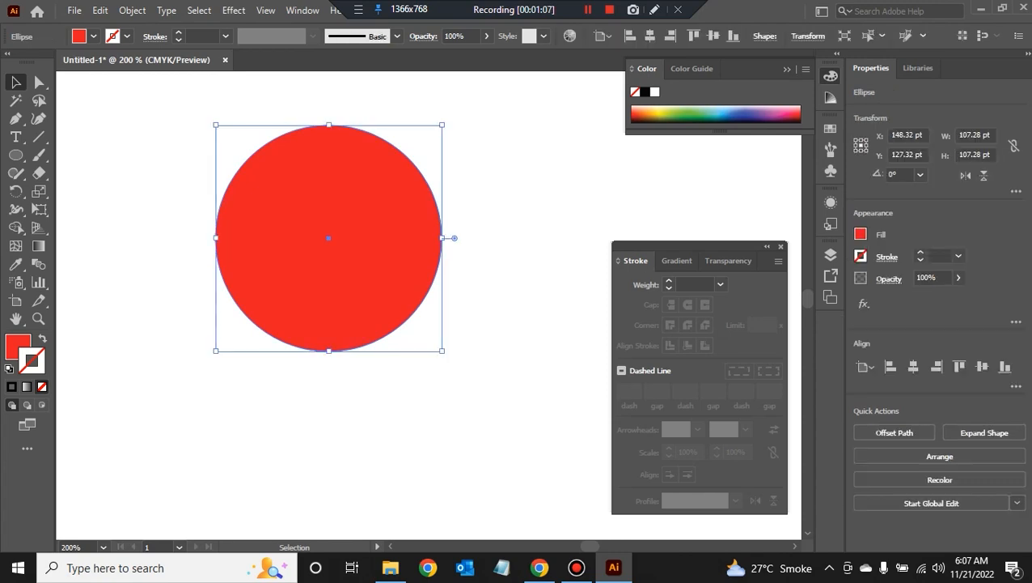
pyautogui.click(502, 283)
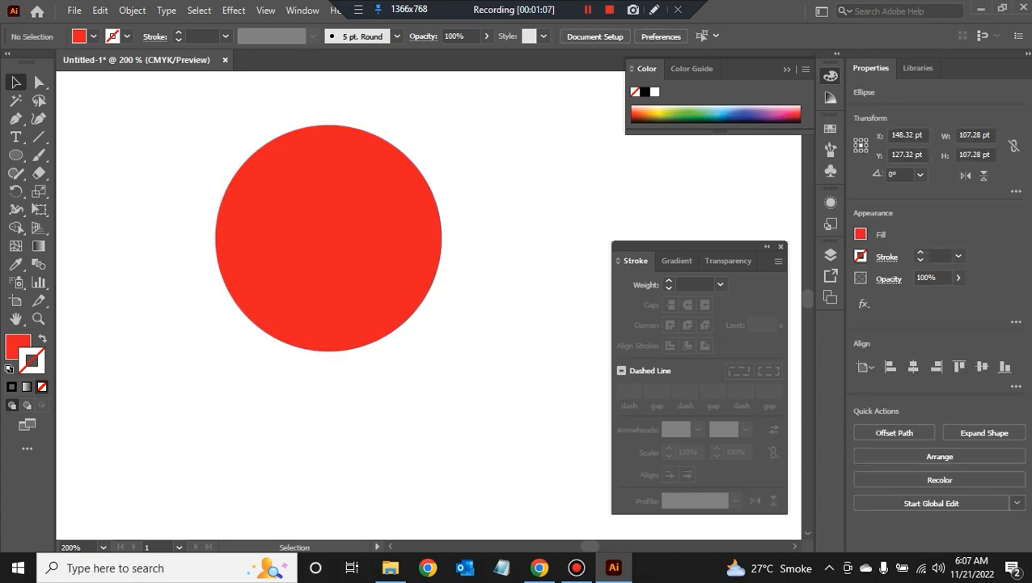
pyautogui.click(328, 238)
pyautogui.hotkey('ctrl', 'z')
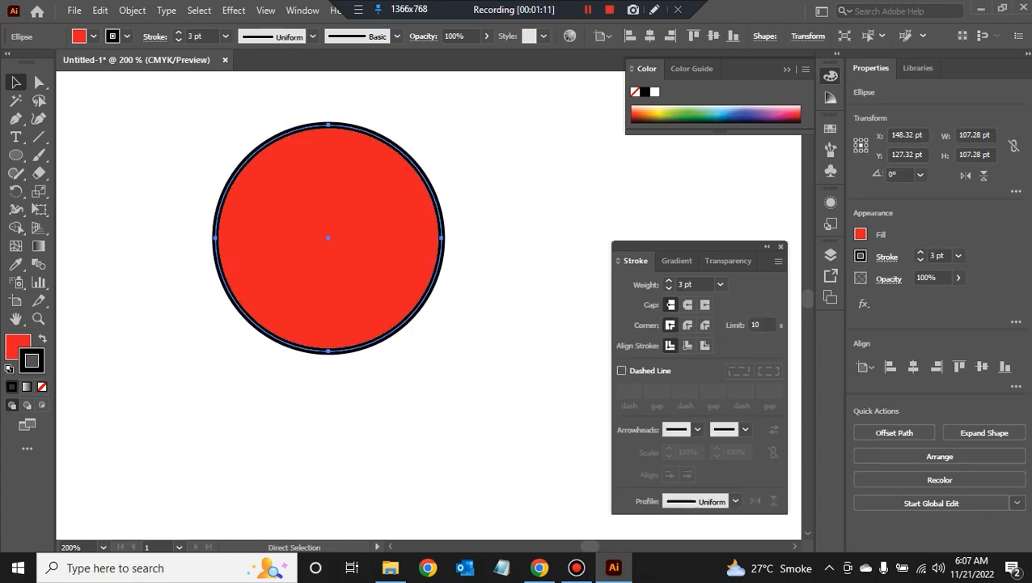
# Step: Turn on the dashed line for the circle's stroke with a 5 pt dash and 7 pt gap, and clear the selection
pyautogui.click(507, 184)
pyautogui.moveTo(506, 185); pyautogui.dragTo(380, 348)
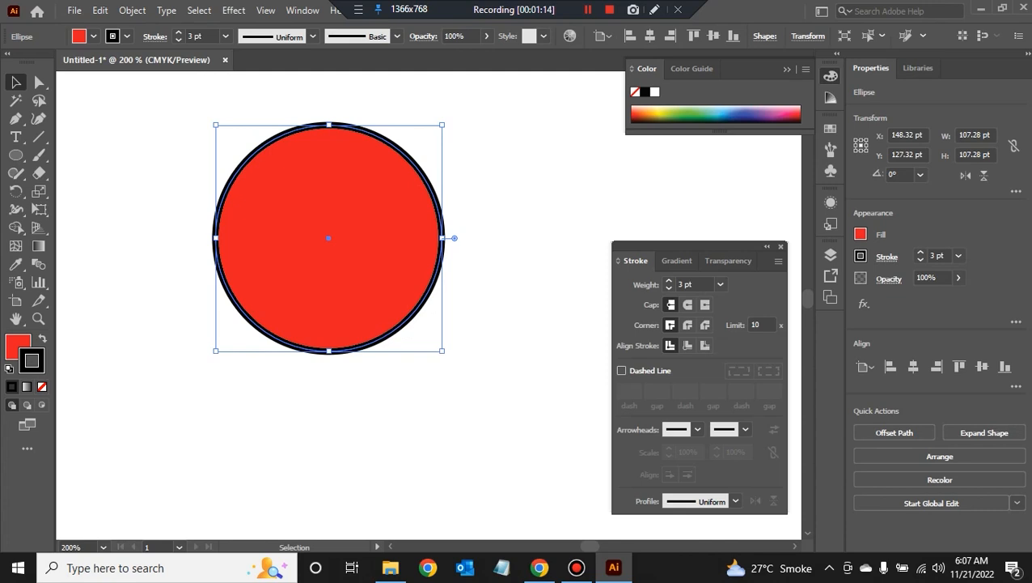
pyautogui.moveTo(495, 188); pyautogui.dragTo(384, 340)
pyautogui.click(622, 370)
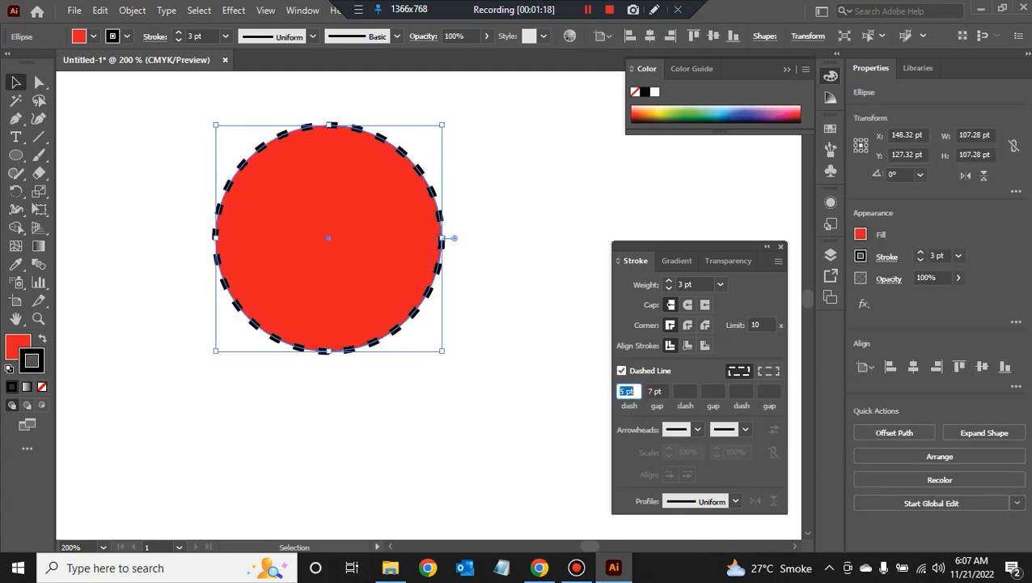
pyautogui.hotkey('ctrl', 'shift', 'a')
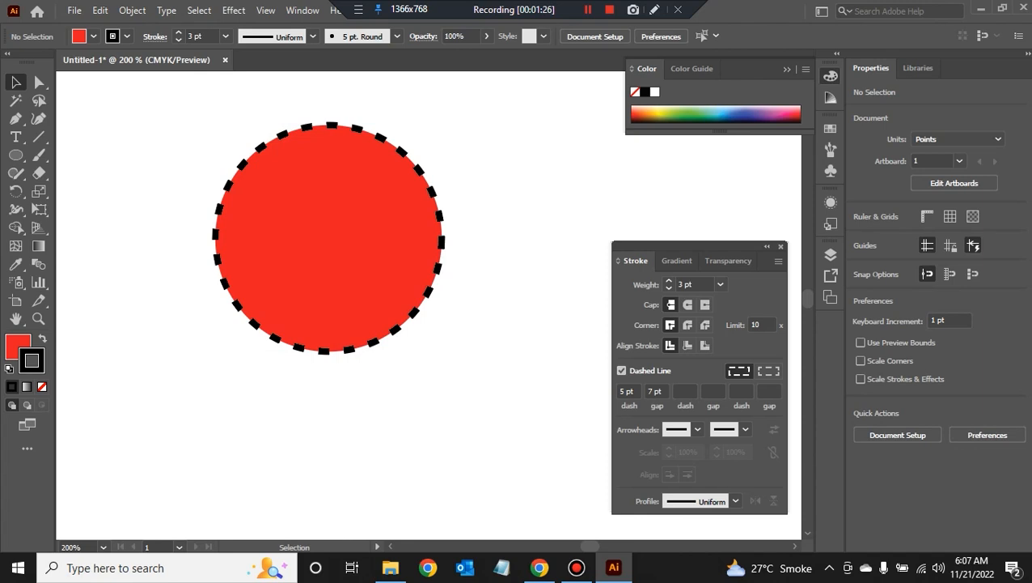
# Step: Reselect the dashed circle and apply Arrow 1 as the arrowhead at the start of its stroke
pyautogui.moveTo(483, 136); pyautogui.dragTo(356, 353)
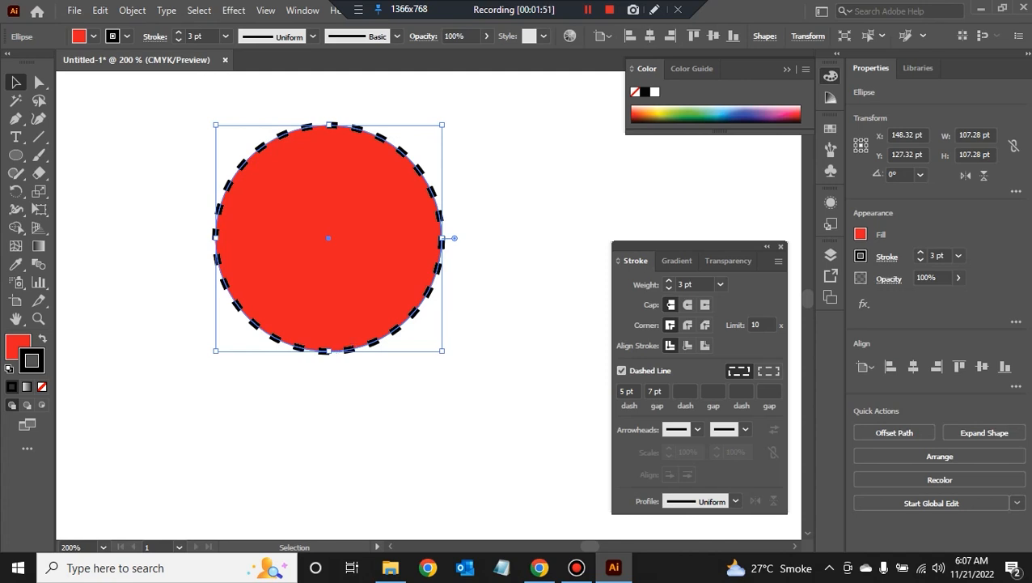
pyautogui.click(698, 429)
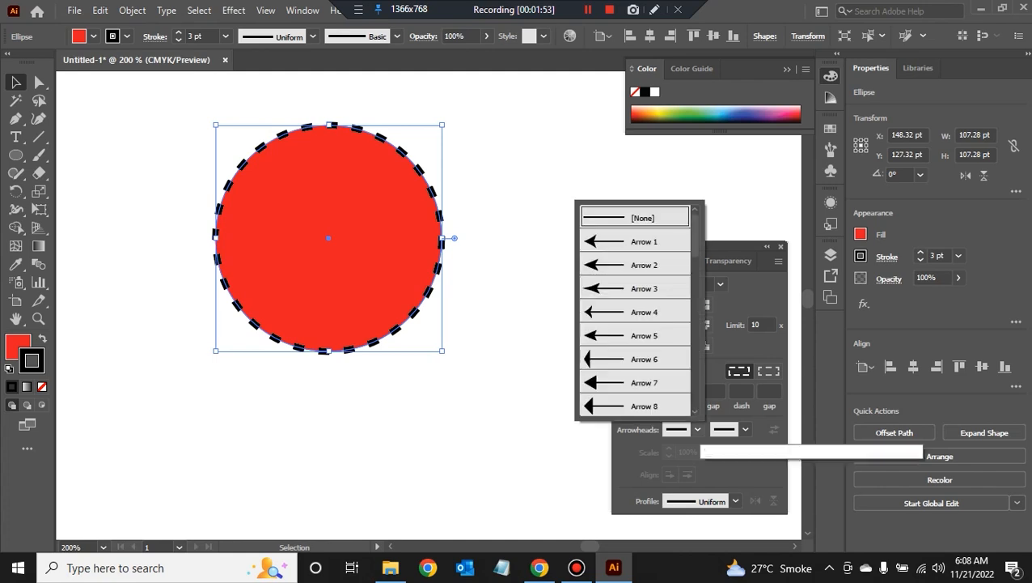
pyautogui.click(636, 241)
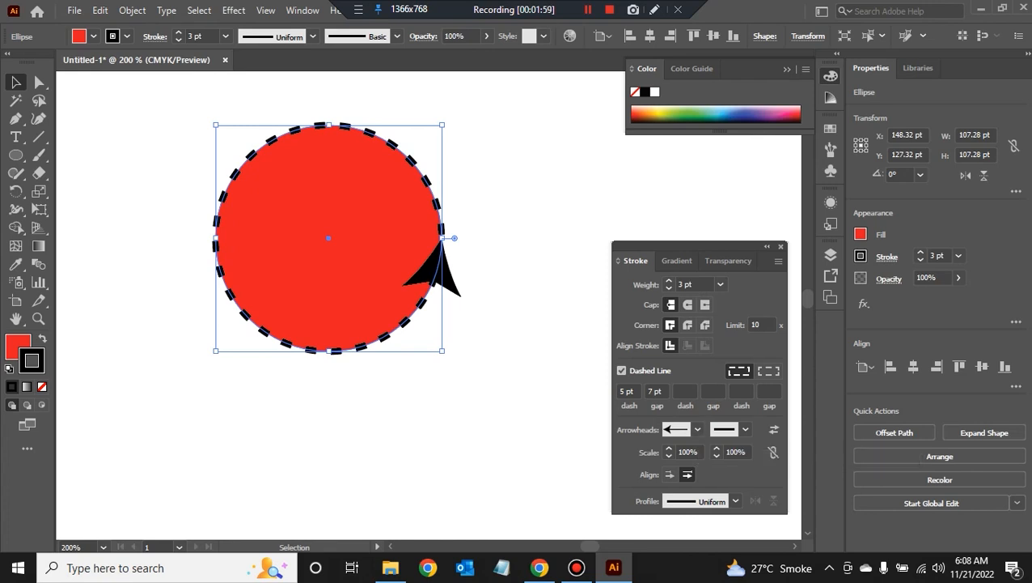
pyautogui.click(524, 326)
# Step: Apply Arrow 7 as the arrowhead at the end of the circle's stroke and clear the selection
pyautogui.click(441, 238)
pyautogui.click(745, 429)
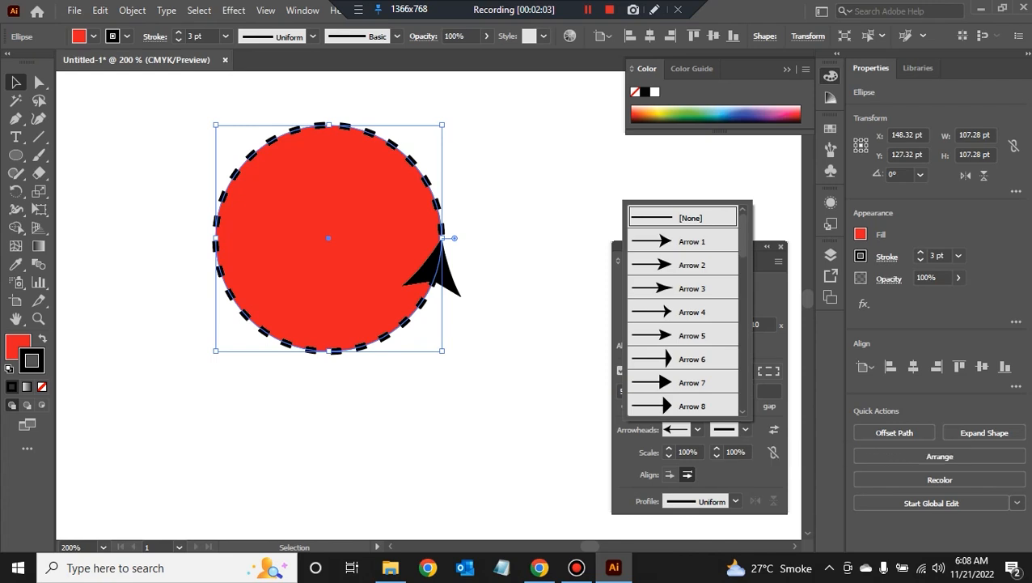
pyautogui.click(712, 383)
pyautogui.click(526, 330)
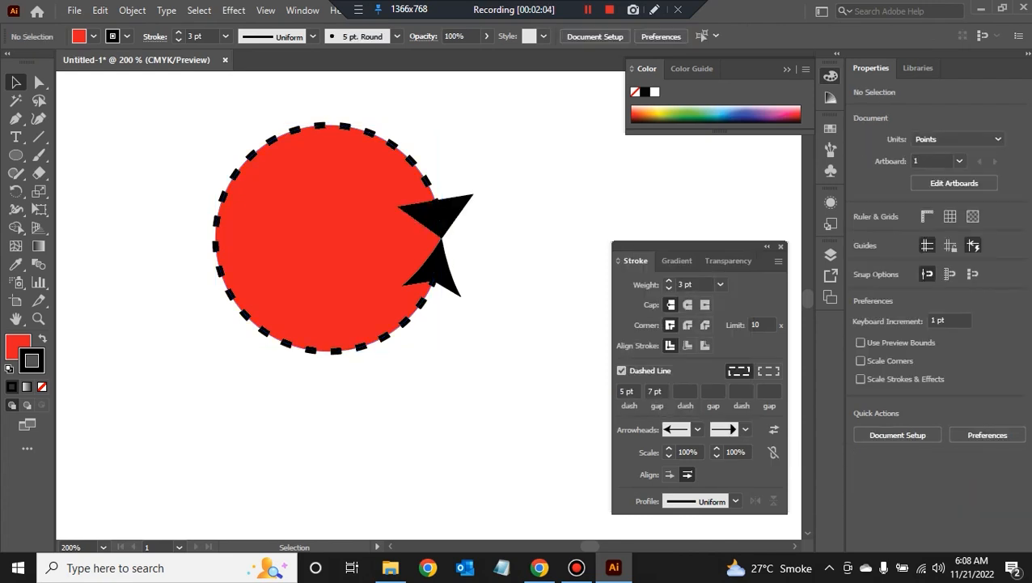
# Step: Look over the available stroke width profiles, and delete the dashed circle with its arrowheads
pyautogui.click(735, 500)
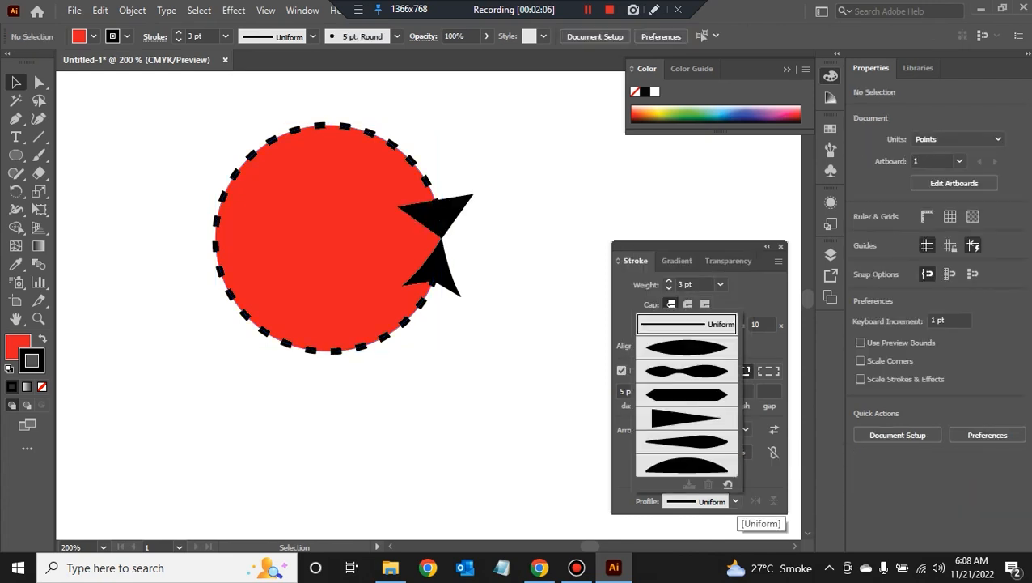
pyautogui.click(736, 501)
pyautogui.moveTo(509, 97); pyautogui.dragTo(319, 366)
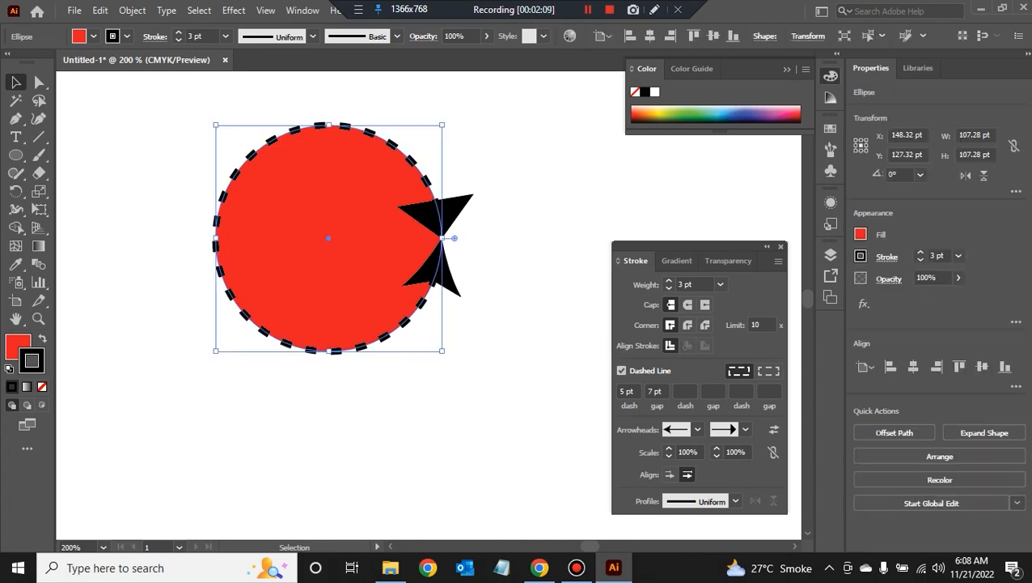
pyautogui.press('Delete')
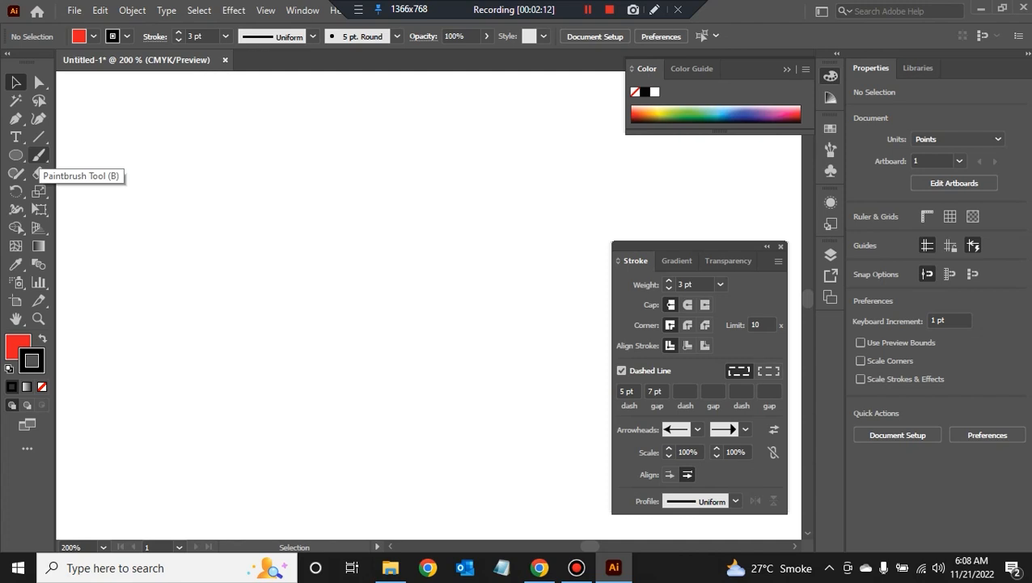
# Step: Paint a freehand curved stroke down the canvas with the Paintbrush tool, and undo it
pyautogui.click(39, 154)
pyautogui.moveTo(157, 155)
pyautogui.mouseDown()
pyautogui.moveTo(228, 157)
pyautogui.moveTo(469, 424)
pyautogui.mouseUp()
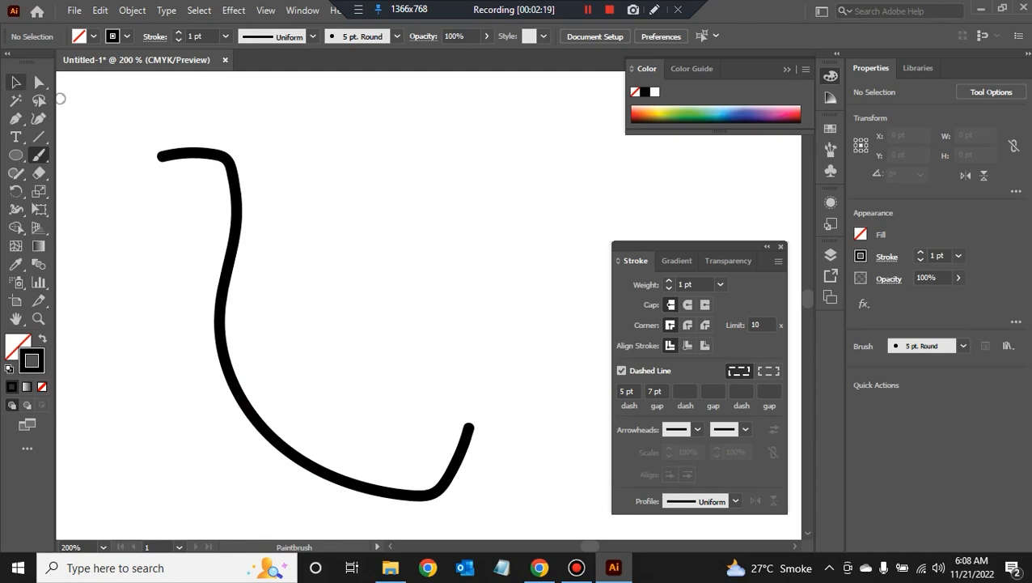
pyautogui.click(15, 82)
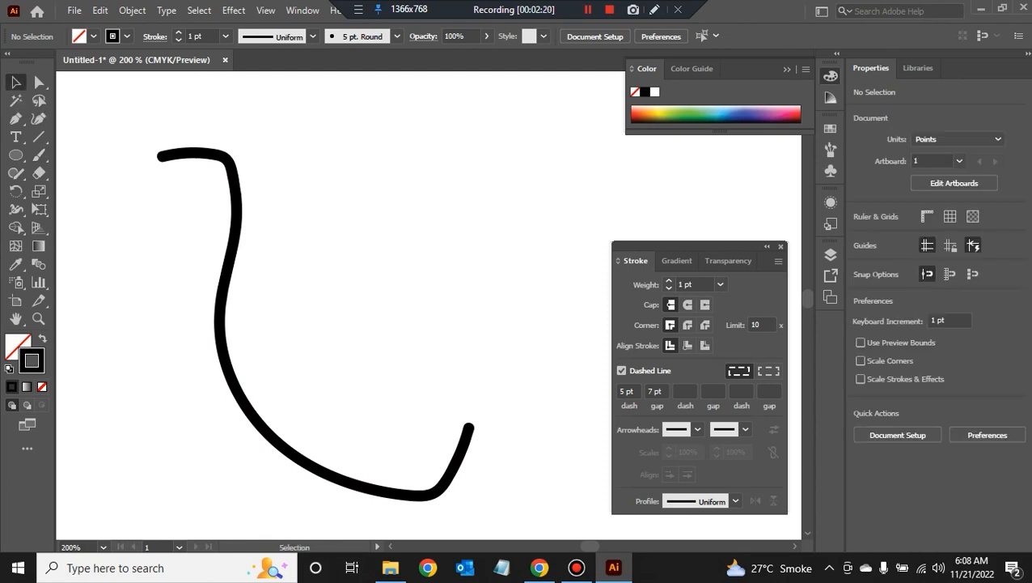
pyautogui.hotkey('ctrl', 'z')
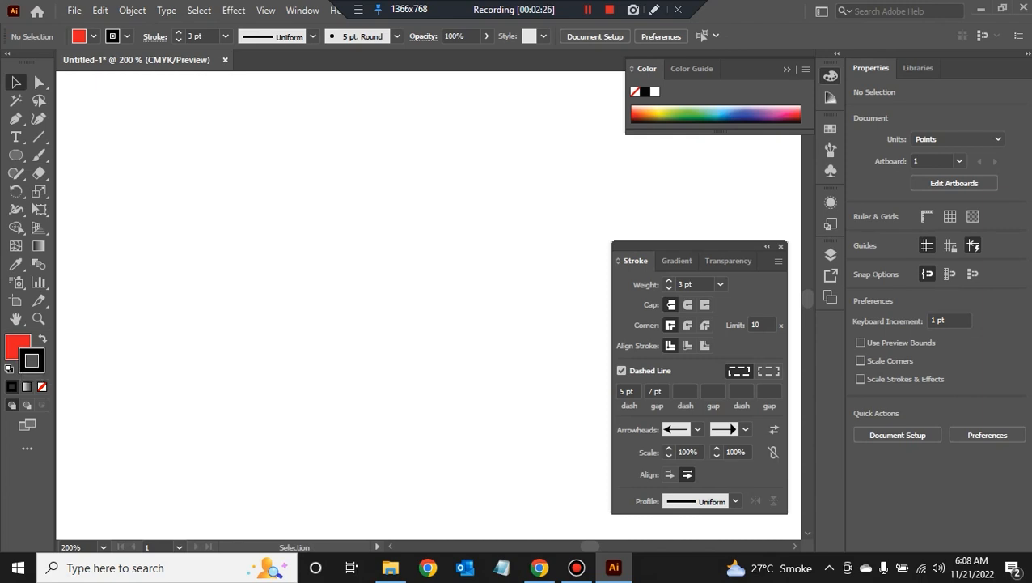
# Step: Paint a freehand S-shaped curve across the canvas with the Paintbrush tool and the 5 pt. Round brush
pyautogui.click(39, 156)
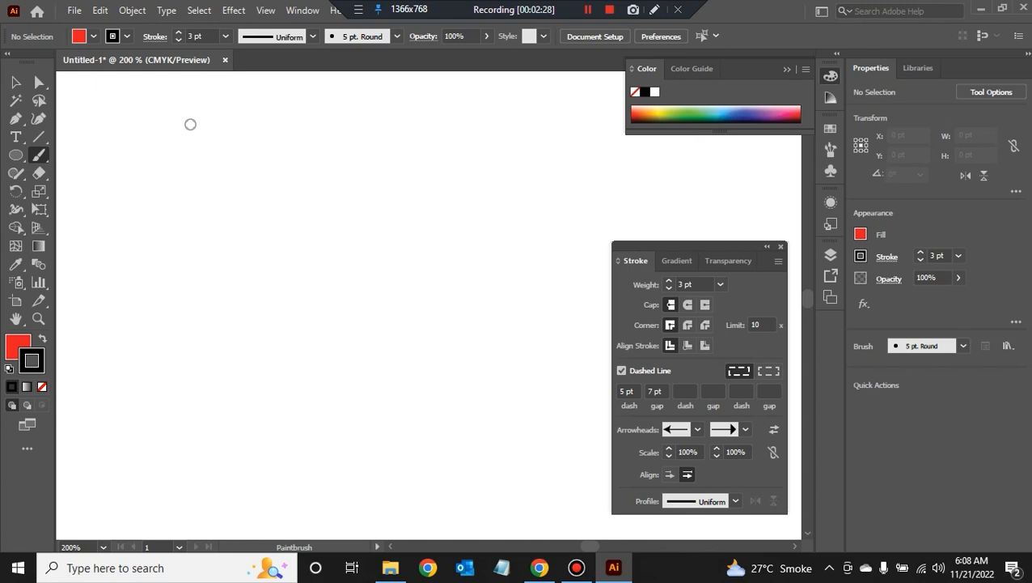
pyautogui.moveTo(172, 180)
pyautogui.mouseDown()
pyautogui.moveTo(246, 143)
pyautogui.moveTo(257, 349)
pyautogui.moveTo(548, 388)
pyautogui.moveTo(571, 363)
pyautogui.mouseUp()
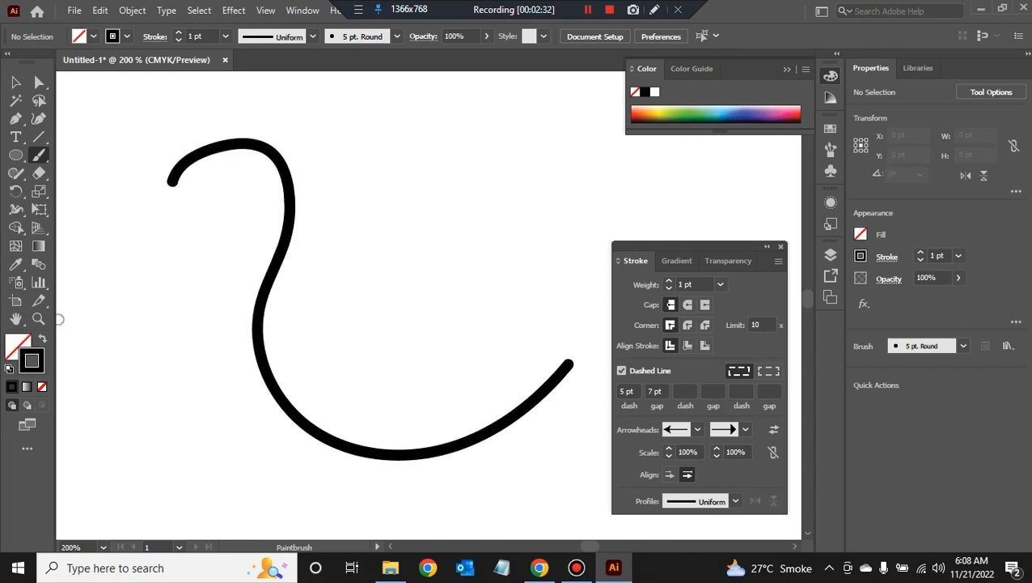
pyautogui.click(32, 361)
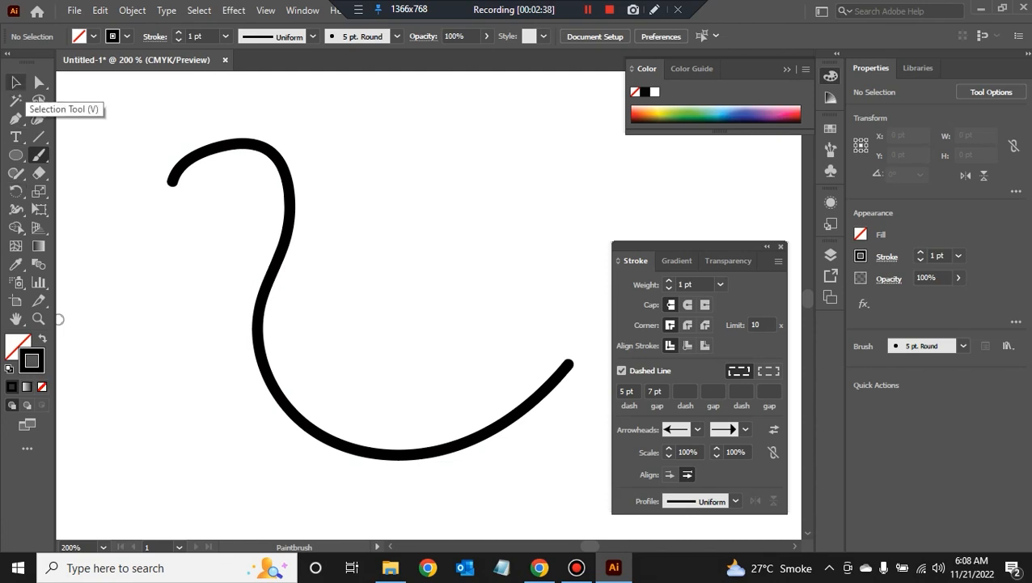
# Step: Try several width profiles on the S-shaped brush curve, ending with Width Profile 2, and clear the selection
pyautogui.click(15, 82)
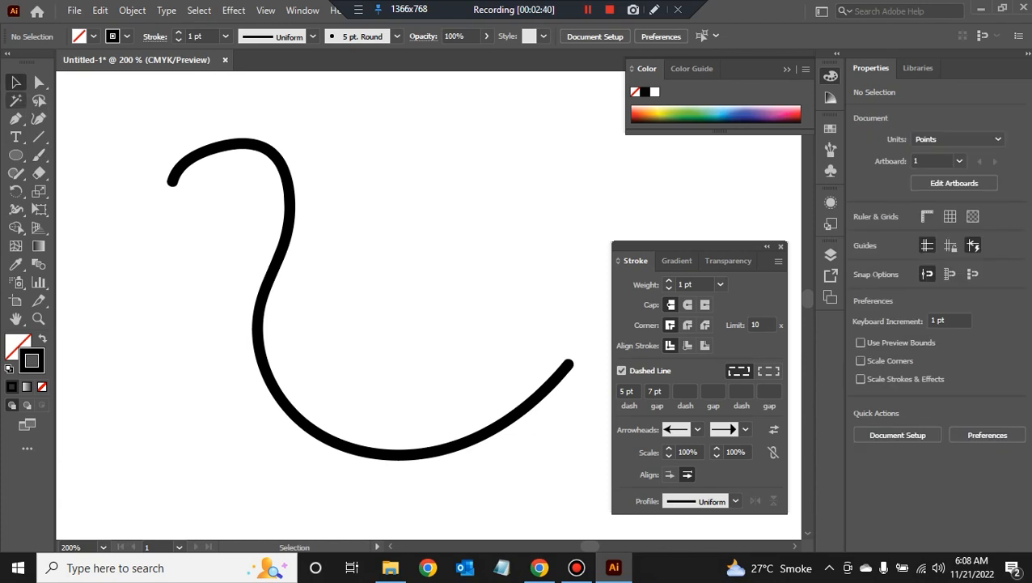
pyautogui.click(202, 146)
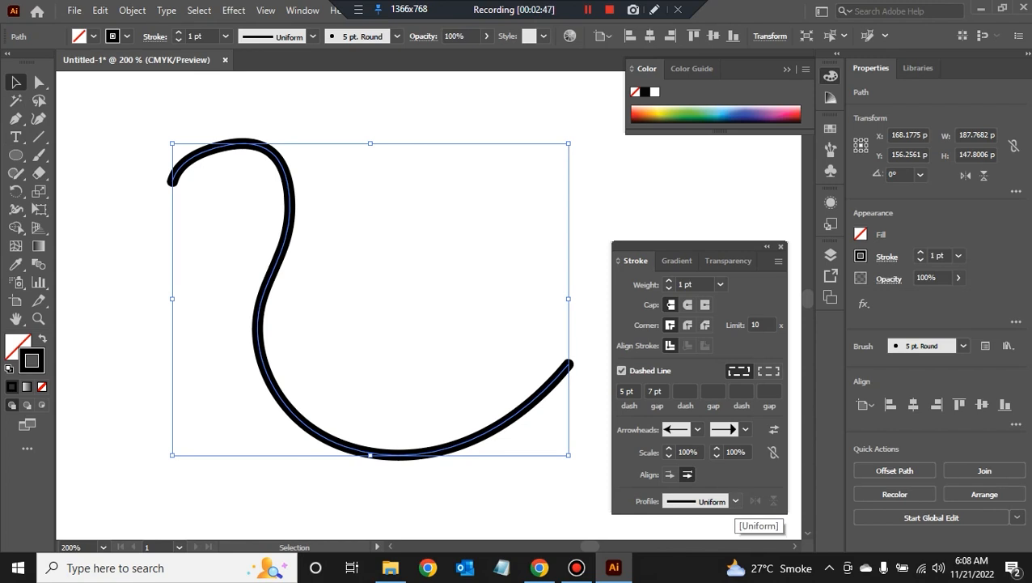
pyautogui.click(700, 501)
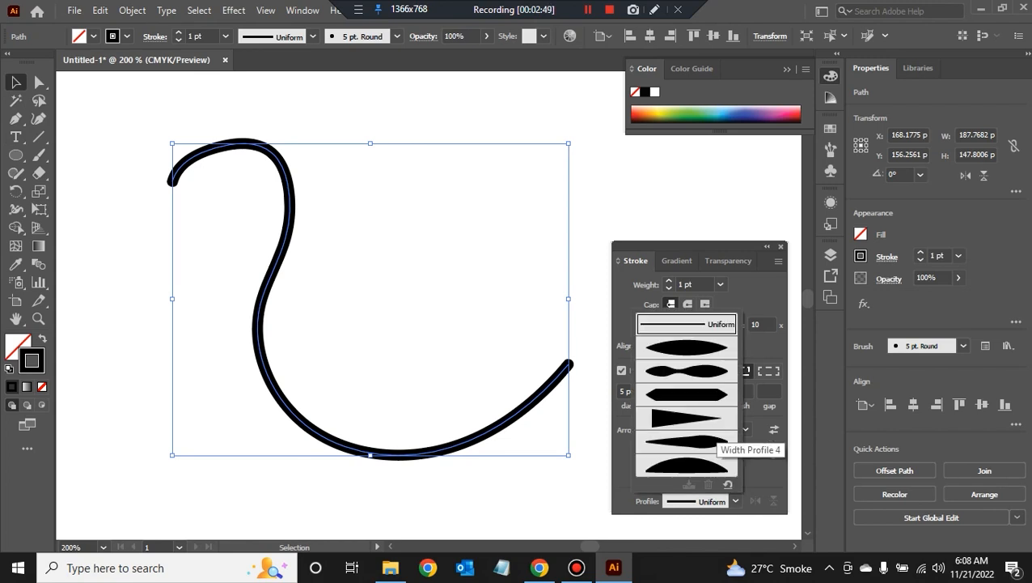
pyautogui.click(712, 434)
pyautogui.click(734, 501)
pyautogui.click(719, 472)
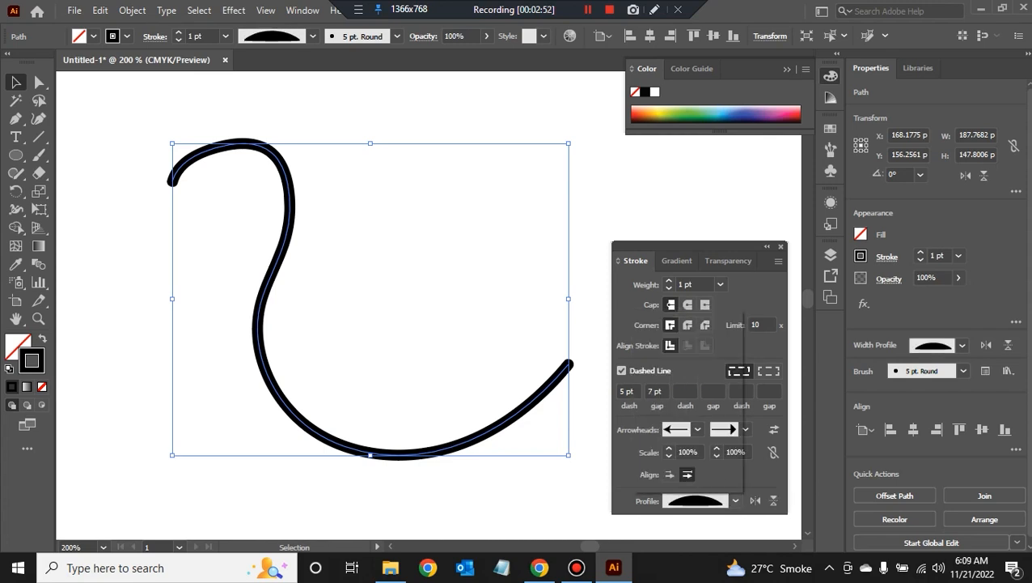
pyautogui.click(734, 501)
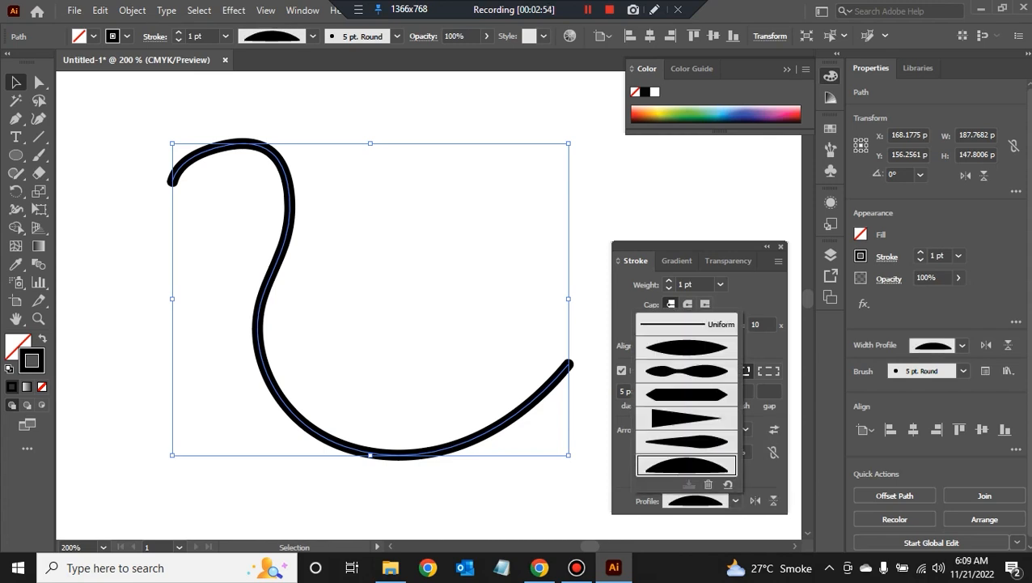
pyautogui.click(686, 370)
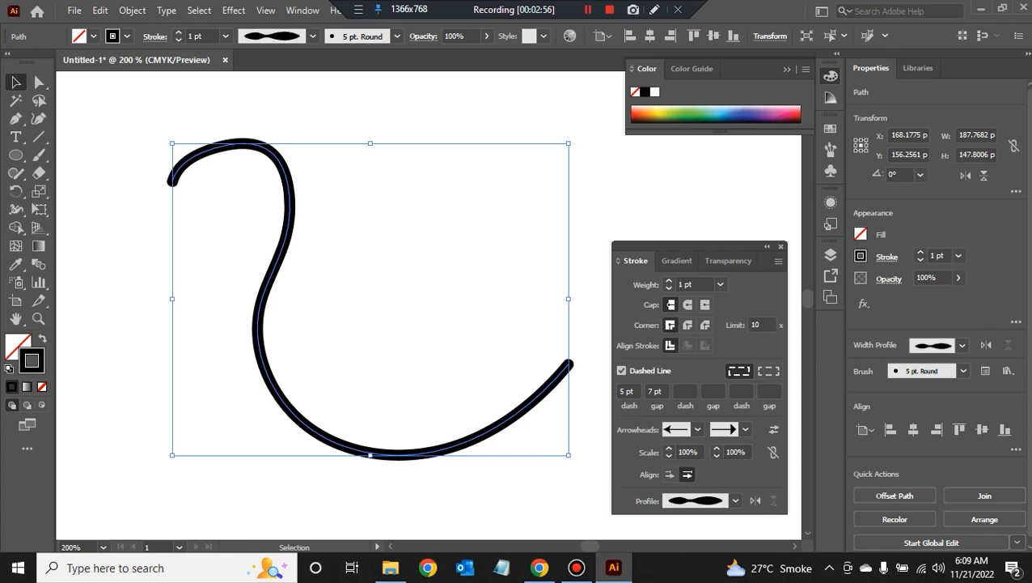
pyautogui.click(469, 247)
# Step: Paint a freehand zigzag stroke beside the S-shaped curve with the Paintbrush tool, and delete both painted curves
pyautogui.click(39, 155)
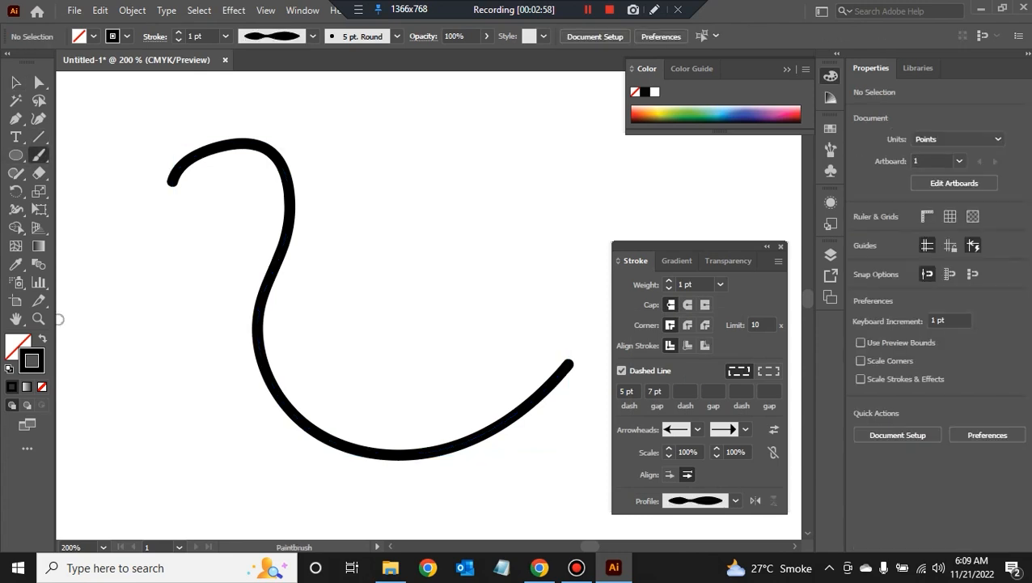
pyautogui.moveTo(427, 149)
pyautogui.mouseDown()
pyautogui.moveTo(468, 263)
pyautogui.moveTo(489, 369)
pyautogui.mouseUp()
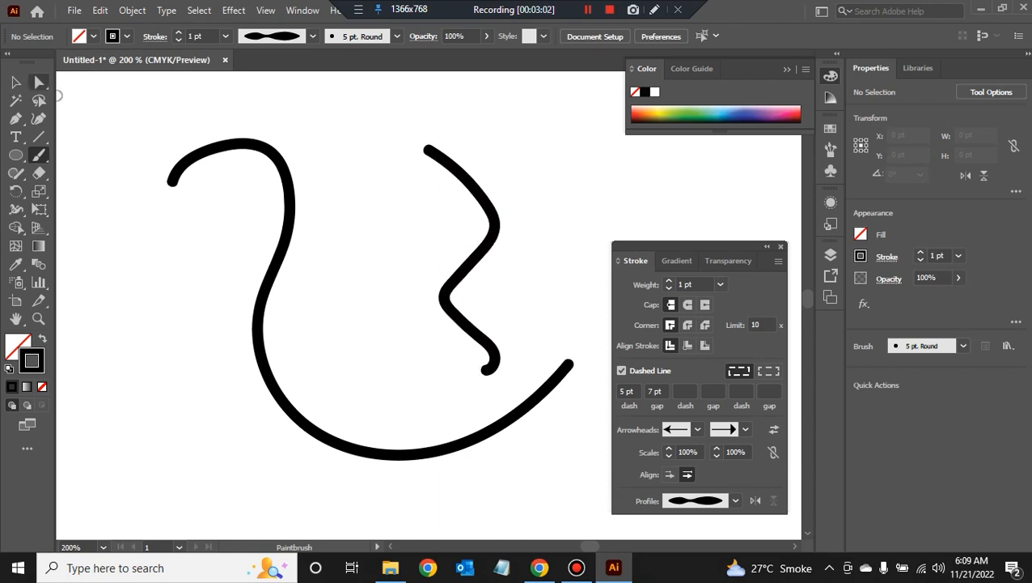
pyautogui.press('v')
pyautogui.moveTo(164, 105)
pyautogui.mouseDown()
pyautogui.moveTo(288, 231)
pyautogui.moveTo(486, 382)
pyautogui.mouseUp()
pyautogui.press('Delete')
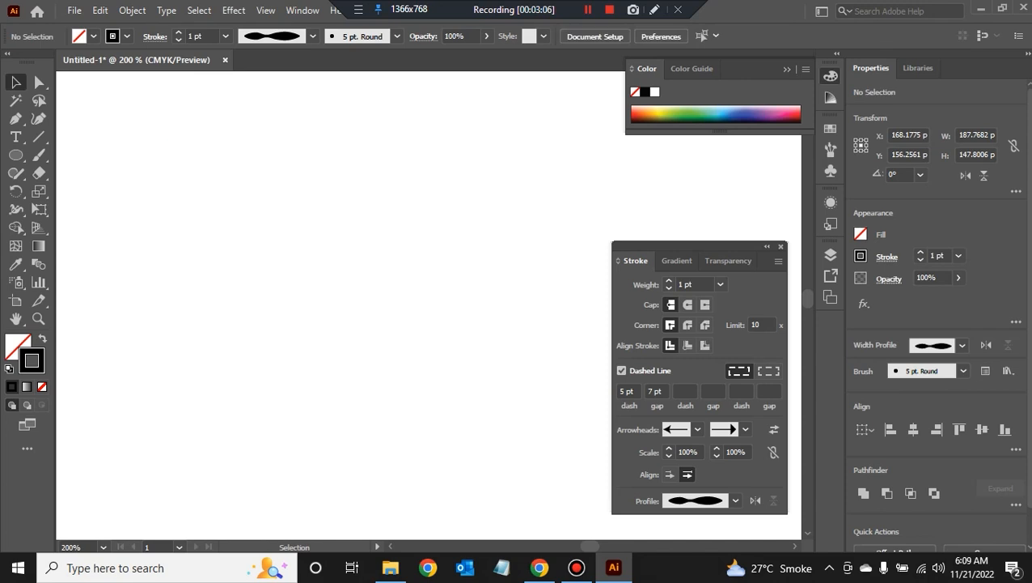
# Step: Draw a three-point curved path about 181 pt wide and 64 pt high with the Pen tool, and turn off its dashed line
pyautogui.press('p')
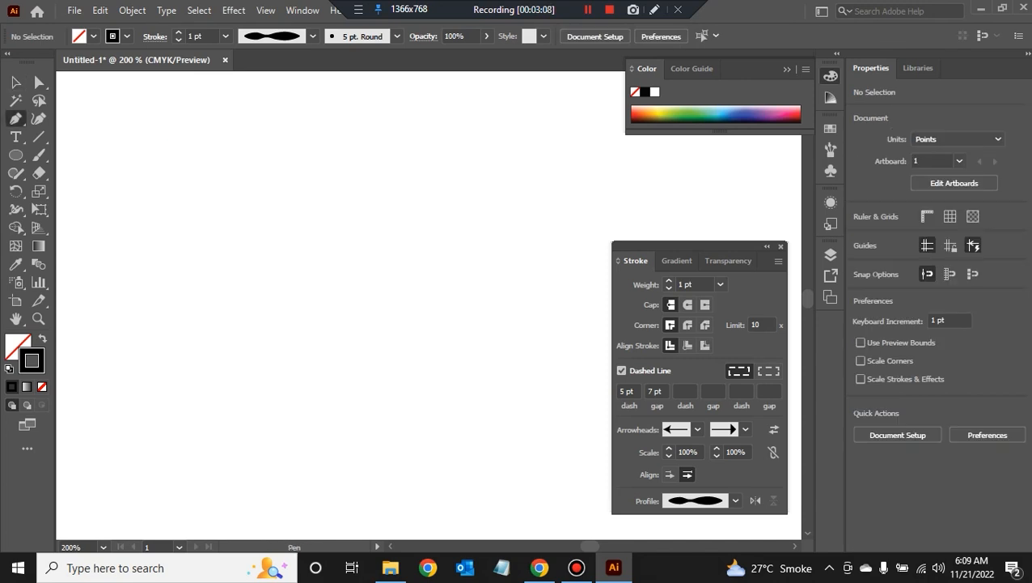
pyautogui.click(156, 361)
pyautogui.moveTo(386, 342); pyautogui.dragTo(481, 393)
pyautogui.click(537, 225)
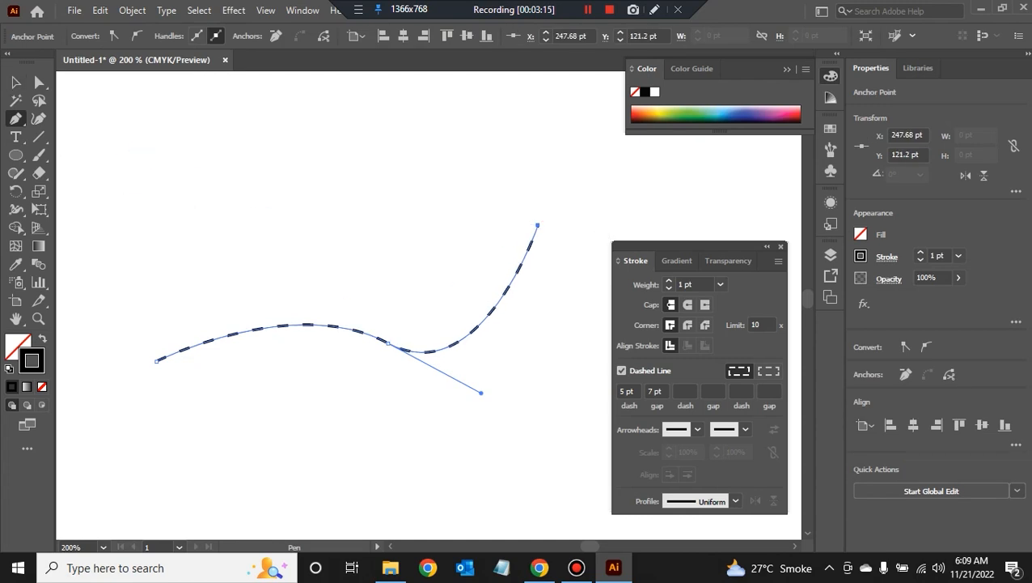
pyautogui.click(621, 371)
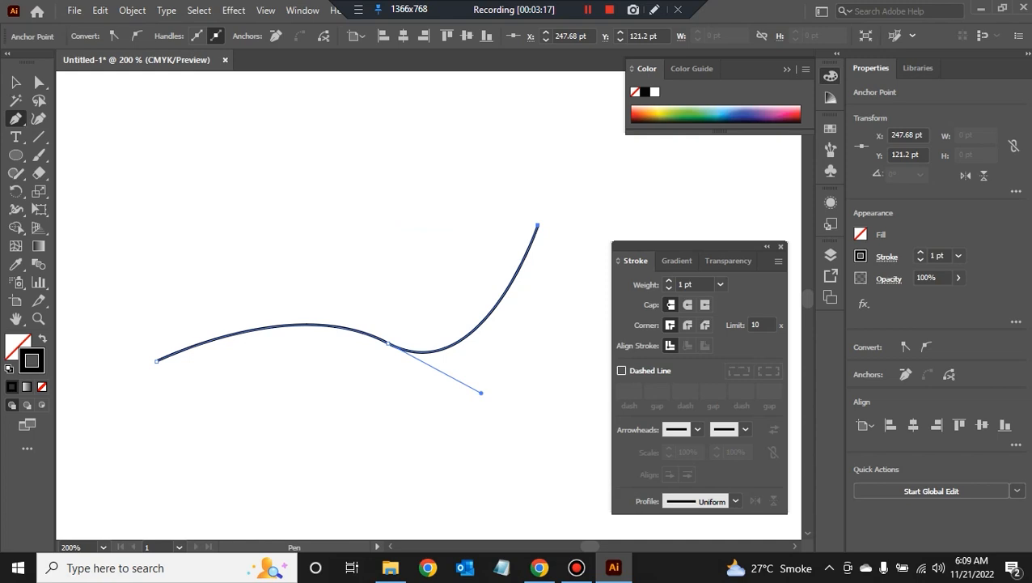
# Step: Apply a solid triangular arrowhead to the start of the curved path and clear the selection
pyautogui.click(15, 82)
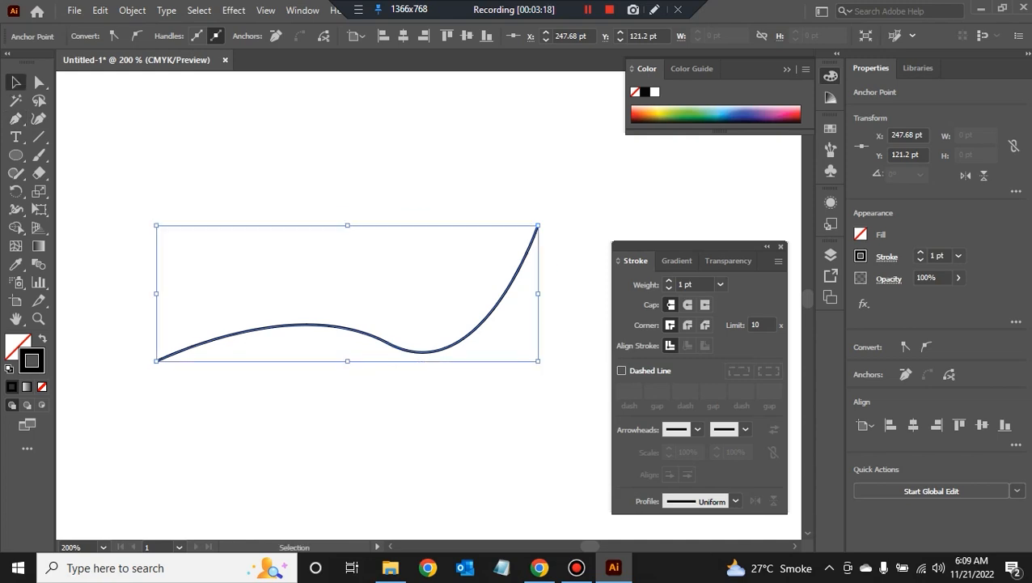
pyautogui.click(698, 429)
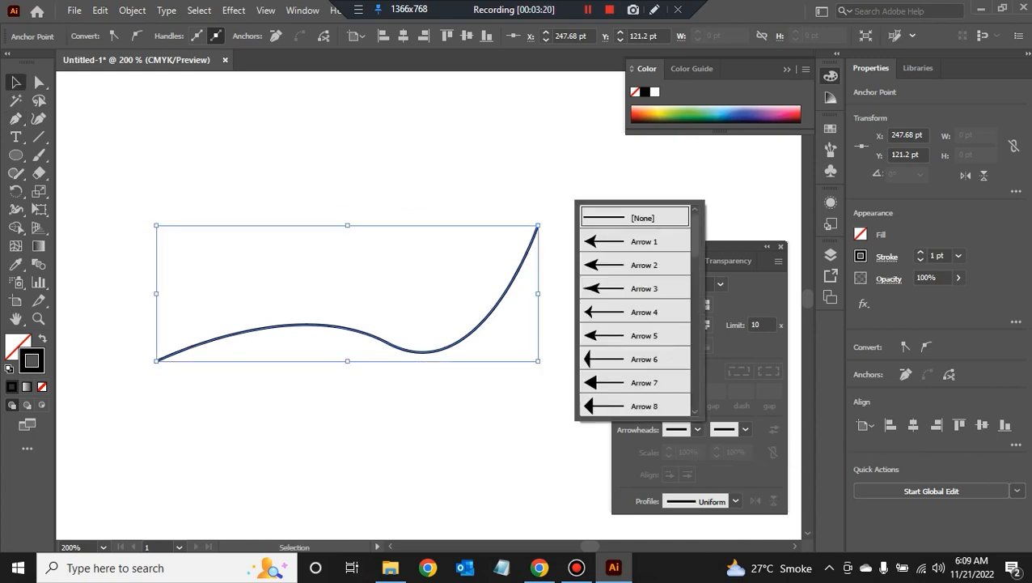
pyautogui.click(679, 419)
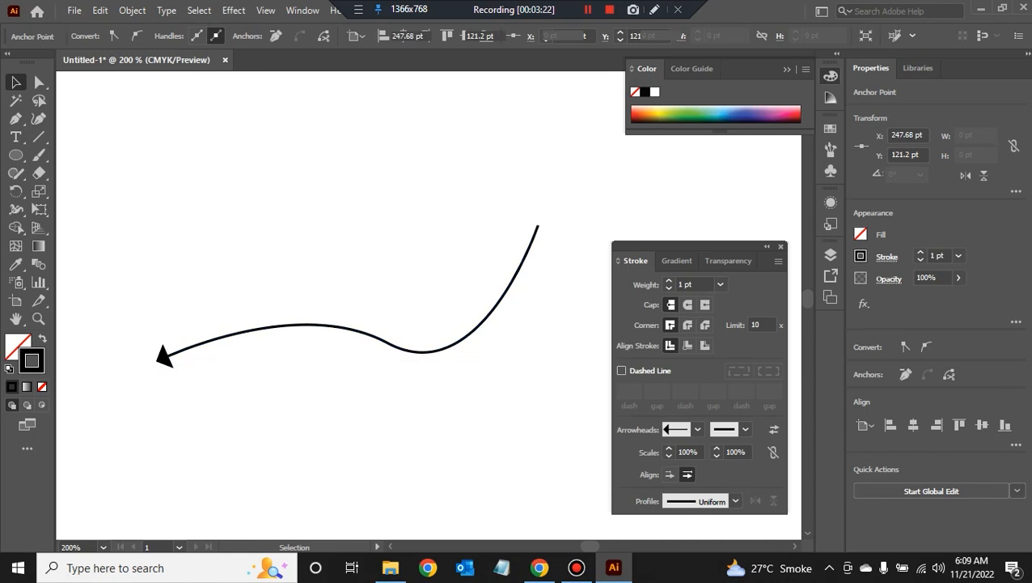
pyautogui.click(420, 421)
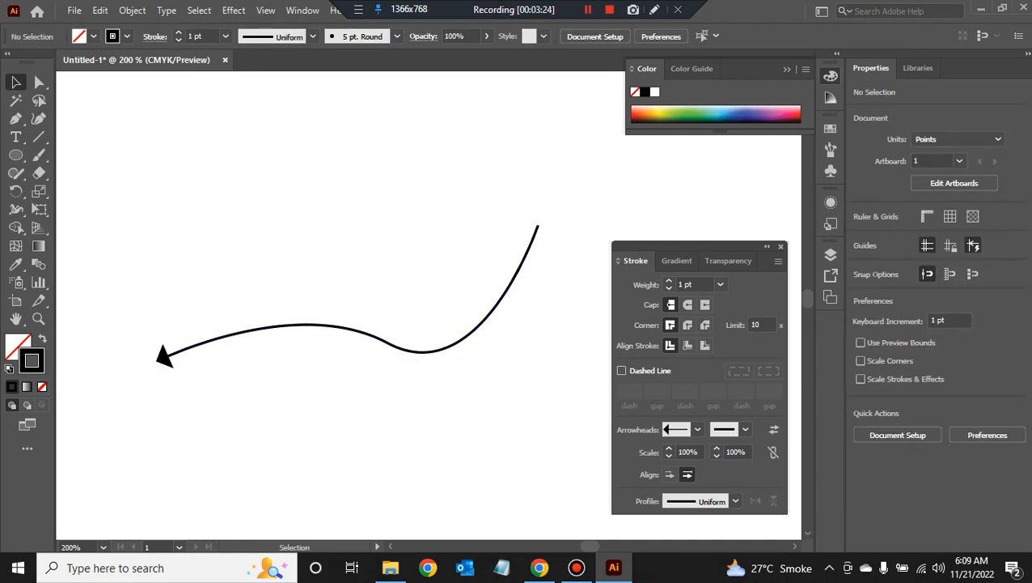
# Step: Apply Arrow 18 as the arrowhead at the end of the curved path and clear the selection
pyautogui.click(745, 429)
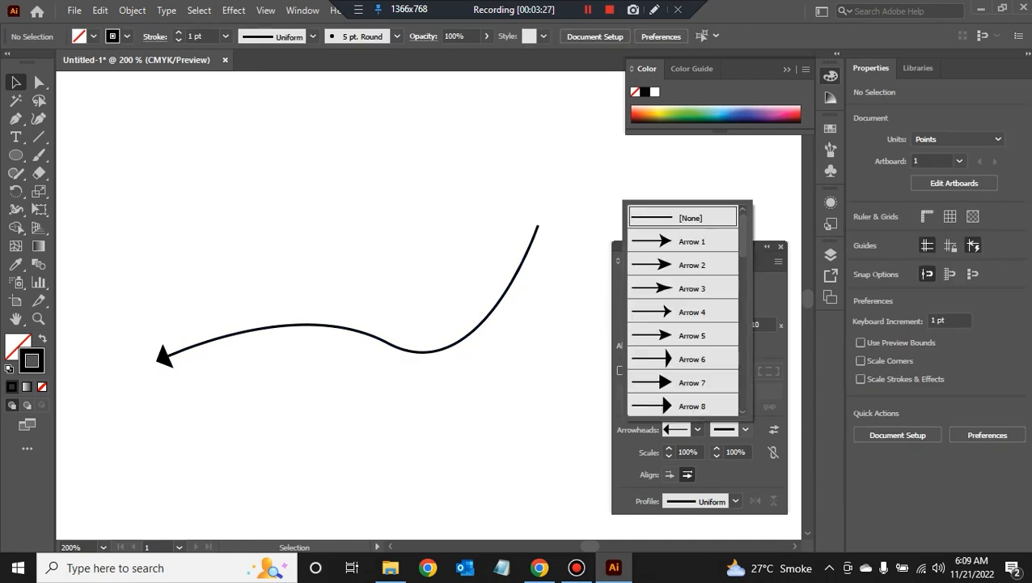
pyautogui.click(684, 358)
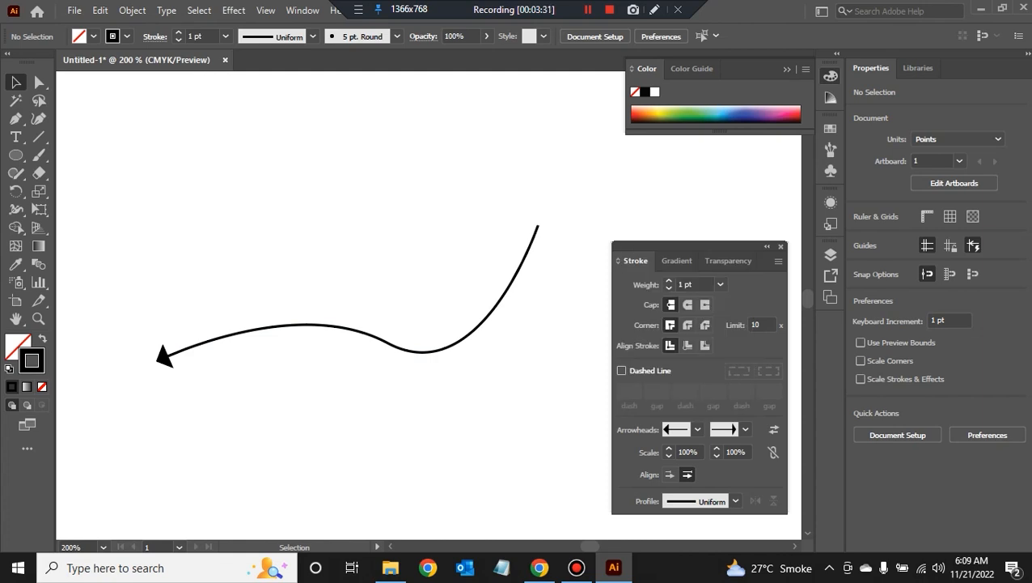
pyautogui.click(518, 280)
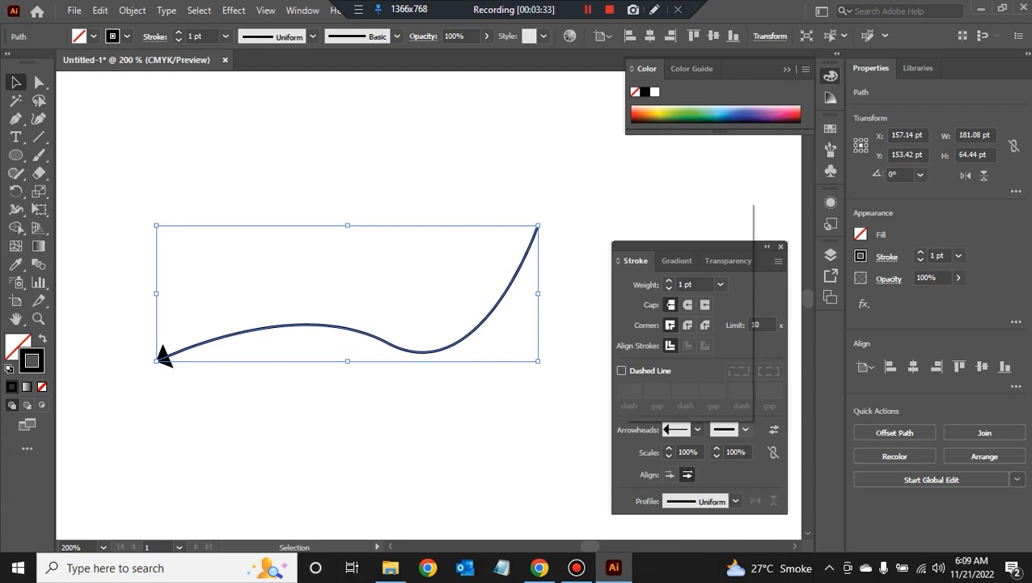
pyautogui.click(745, 429)
pyautogui.scroll(-4, 683, 312)
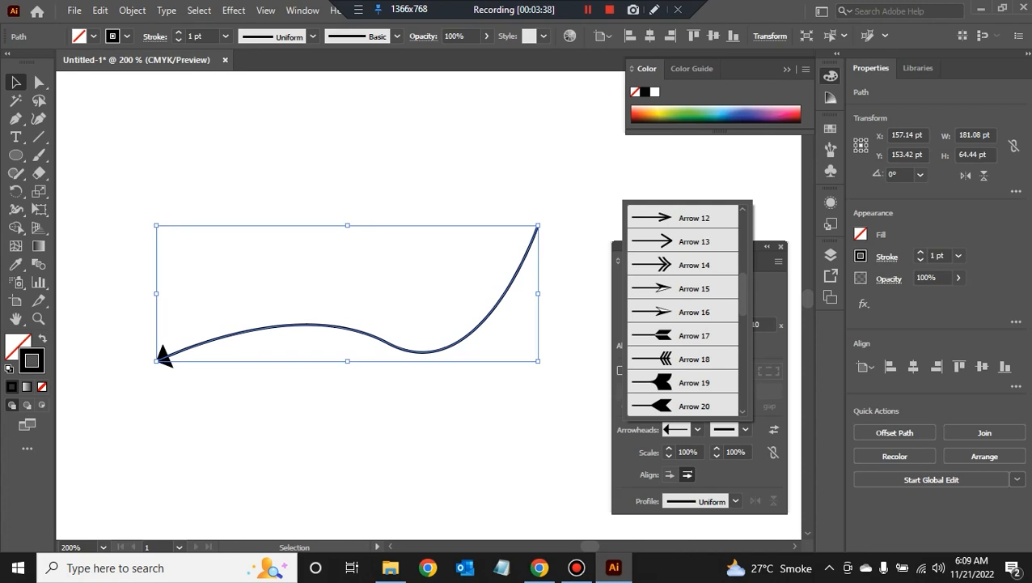
pyautogui.click(684, 358)
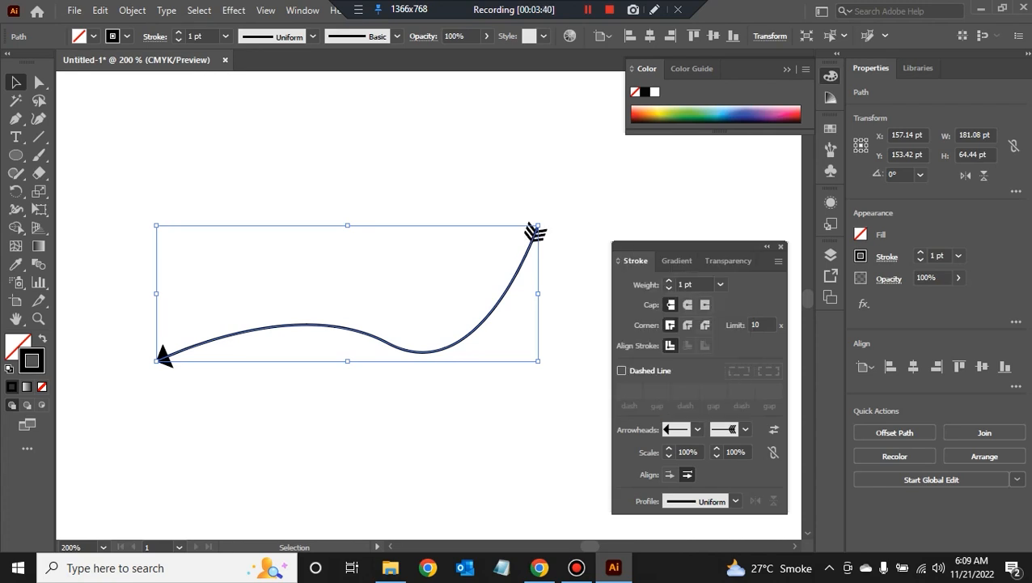
pyautogui.hotkey('ctrl', 'shift', 'a')
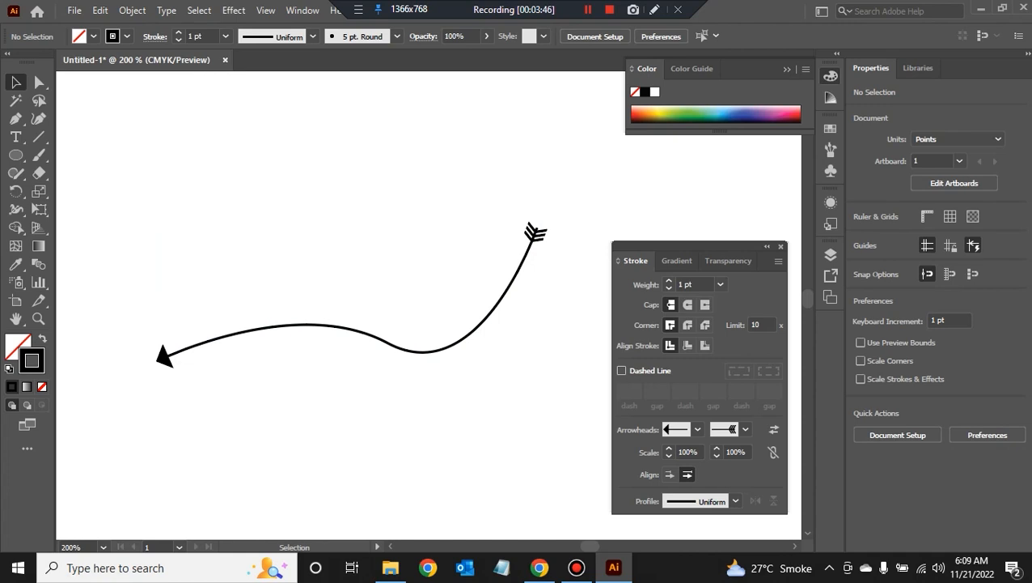
# Step: Try Arrow 16 and Arrow 5 at the start of the curved path, and settle on Arrow 4 as its arrowhead
pyautogui.moveTo(560, 159); pyautogui.dragTo(339, 313)
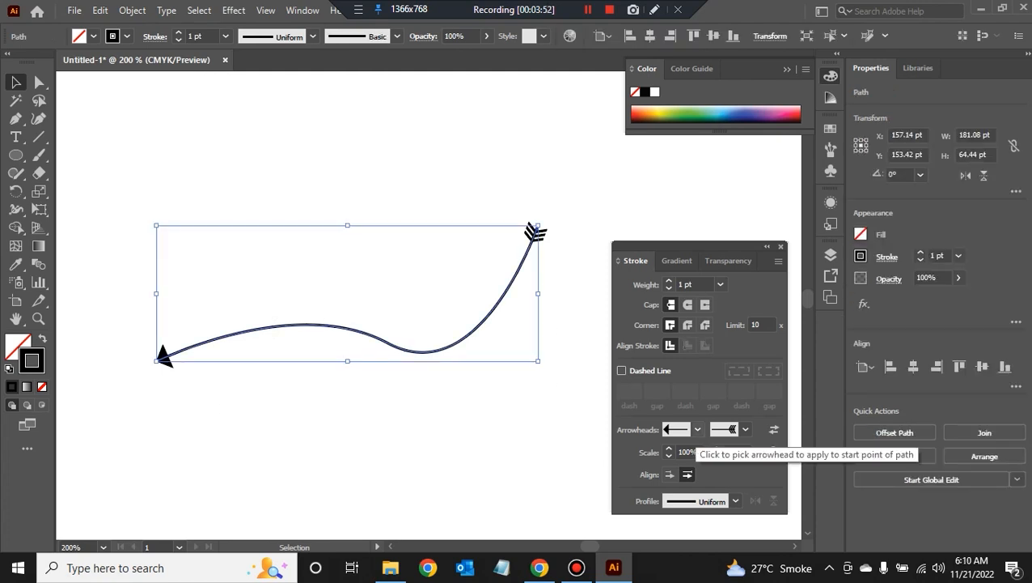
pyautogui.click(697, 429)
pyautogui.click(688, 415)
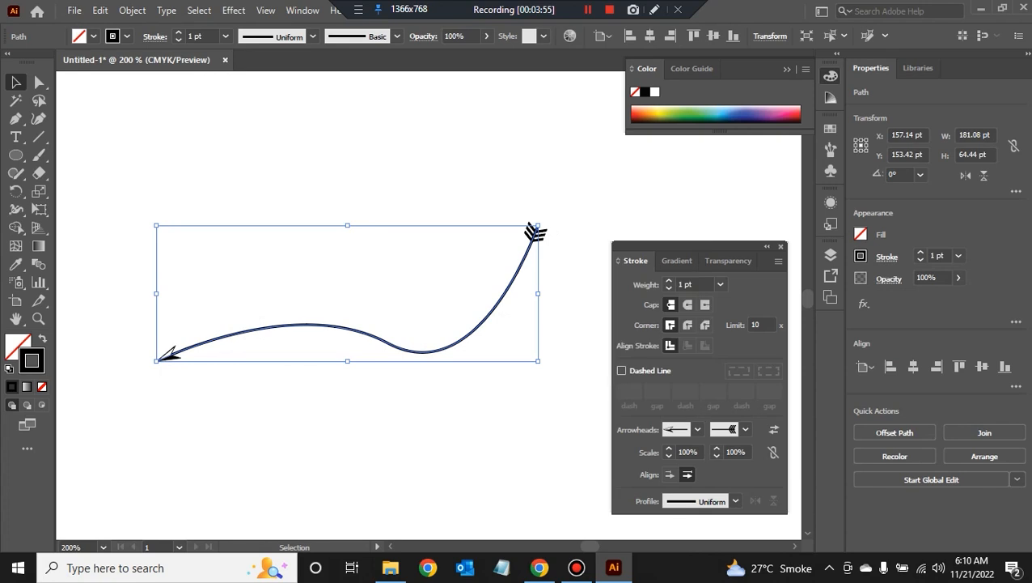
pyautogui.click(697, 429)
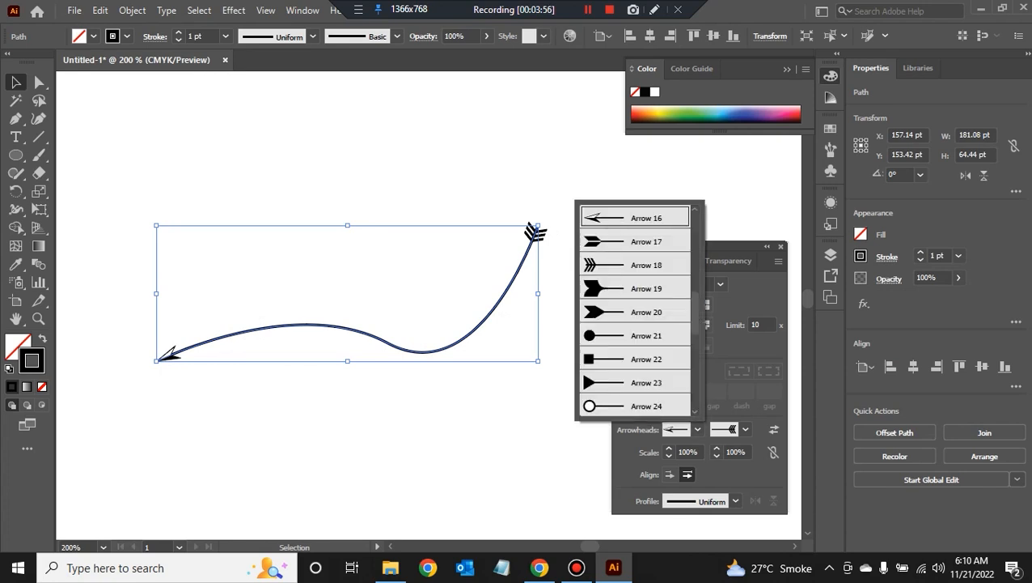
pyautogui.scroll(4, 635, 311)
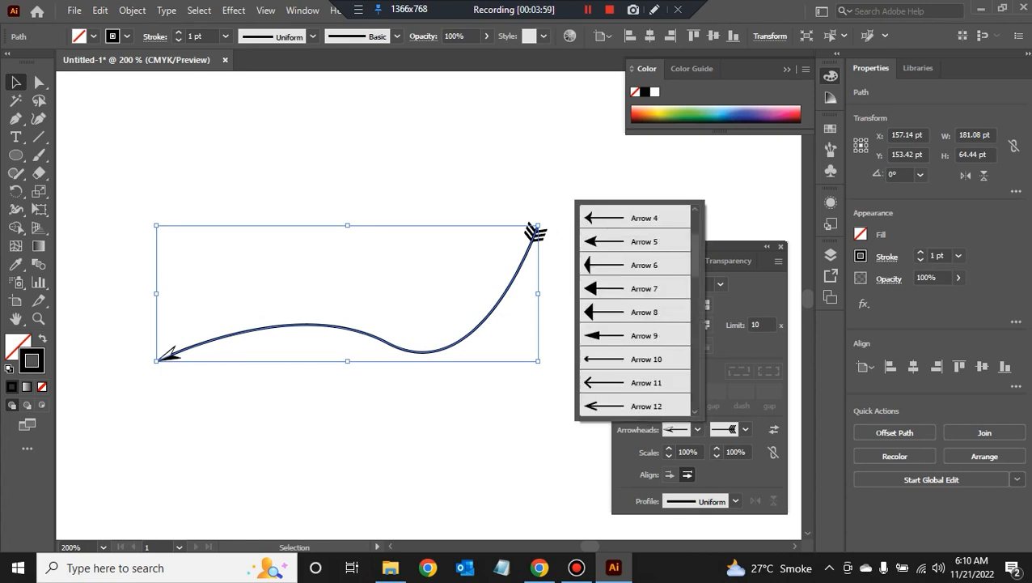
pyautogui.click(635, 241)
pyautogui.click(697, 429)
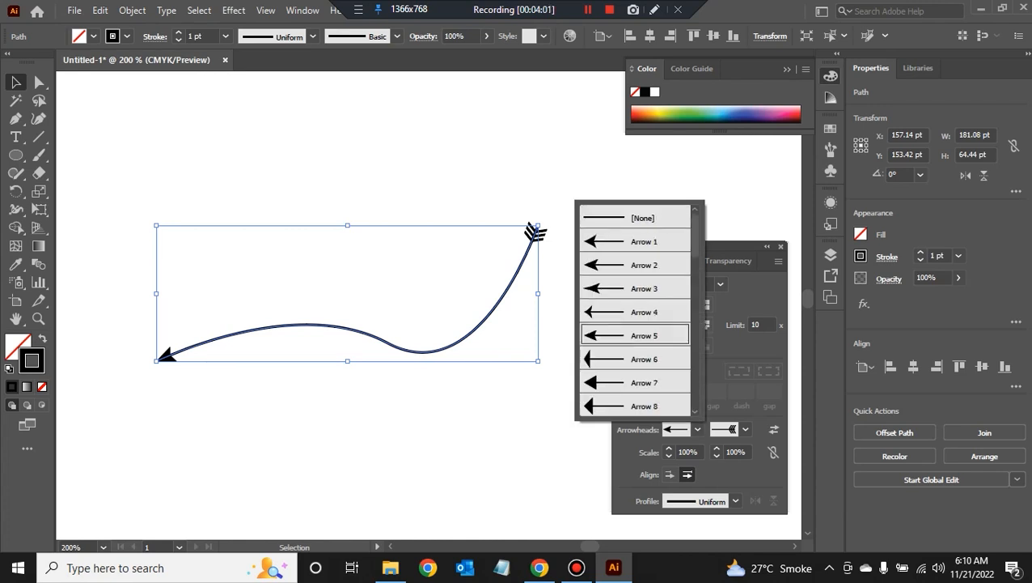
pyautogui.click(635, 312)
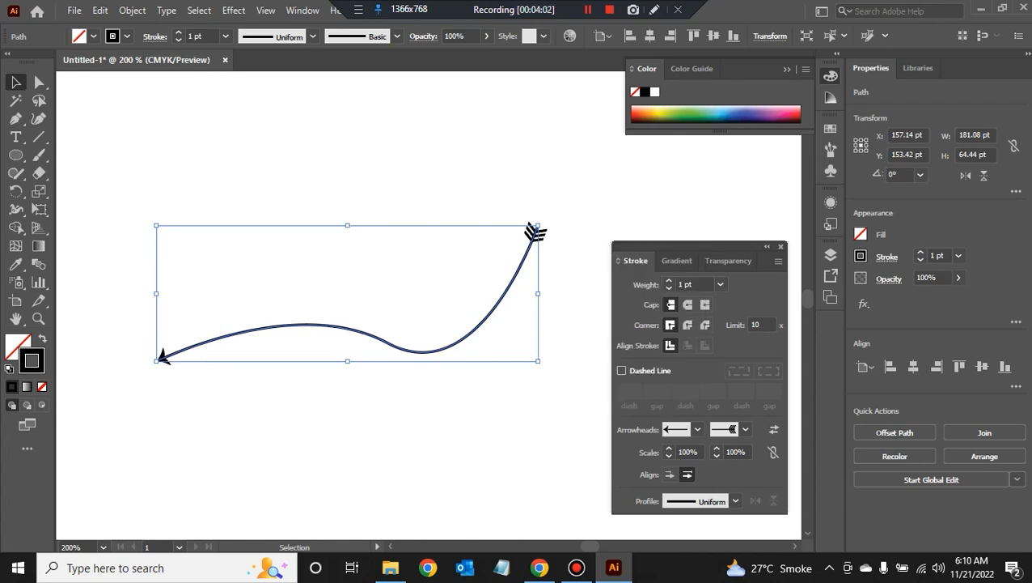
pyautogui.click(486, 405)
# Step: Try an open-triangle arrowhead at the end of the curved path, replace it with a feathered tail, and clear the selection
pyautogui.click(471, 335)
pyautogui.moveTo(570, 188); pyautogui.dragTo(518, 247)
pyautogui.click(745, 429)
pyautogui.click(684, 406)
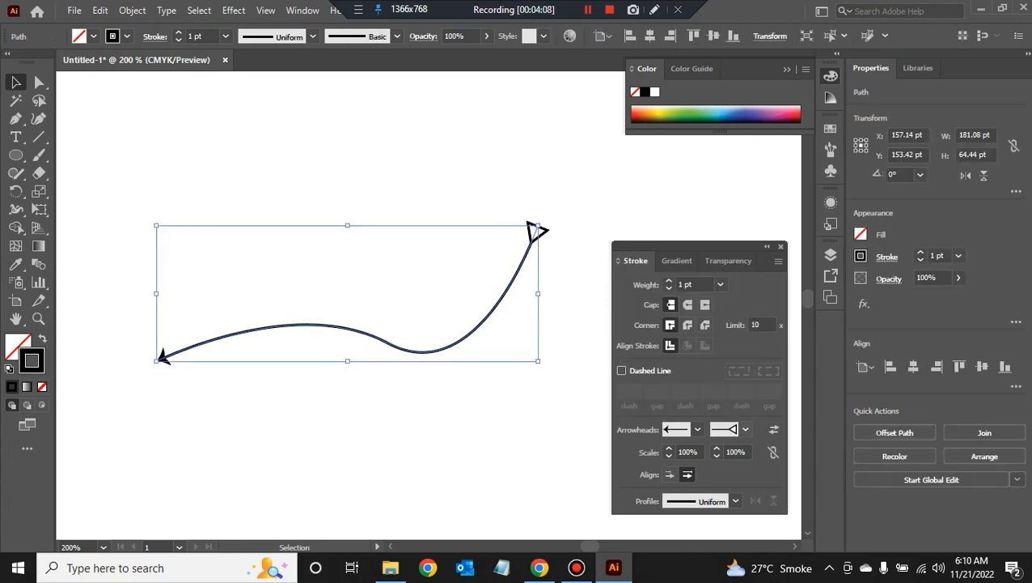
pyautogui.click(745, 429)
pyautogui.click(686, 358)
pyautogui.click(570, 307)
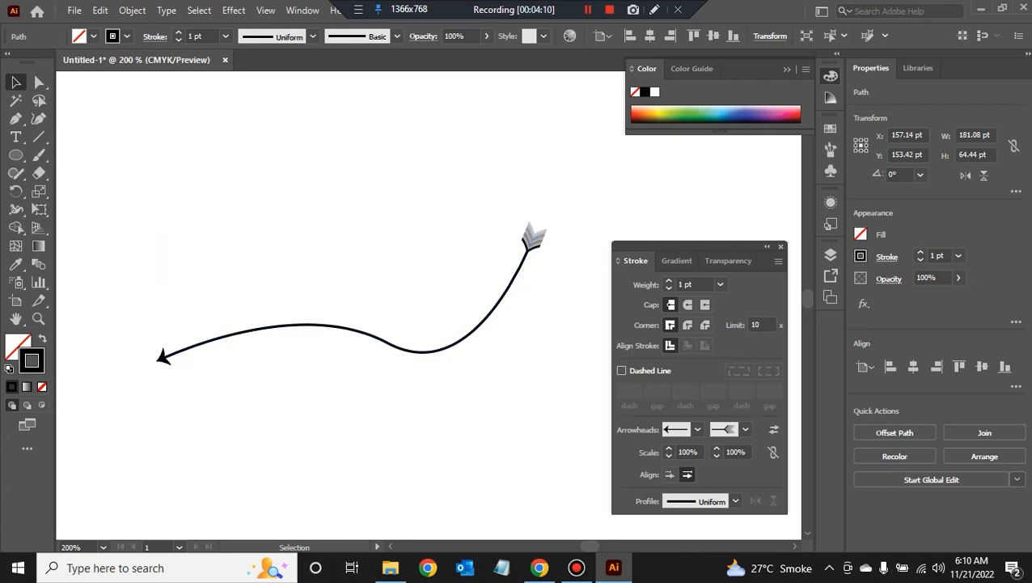